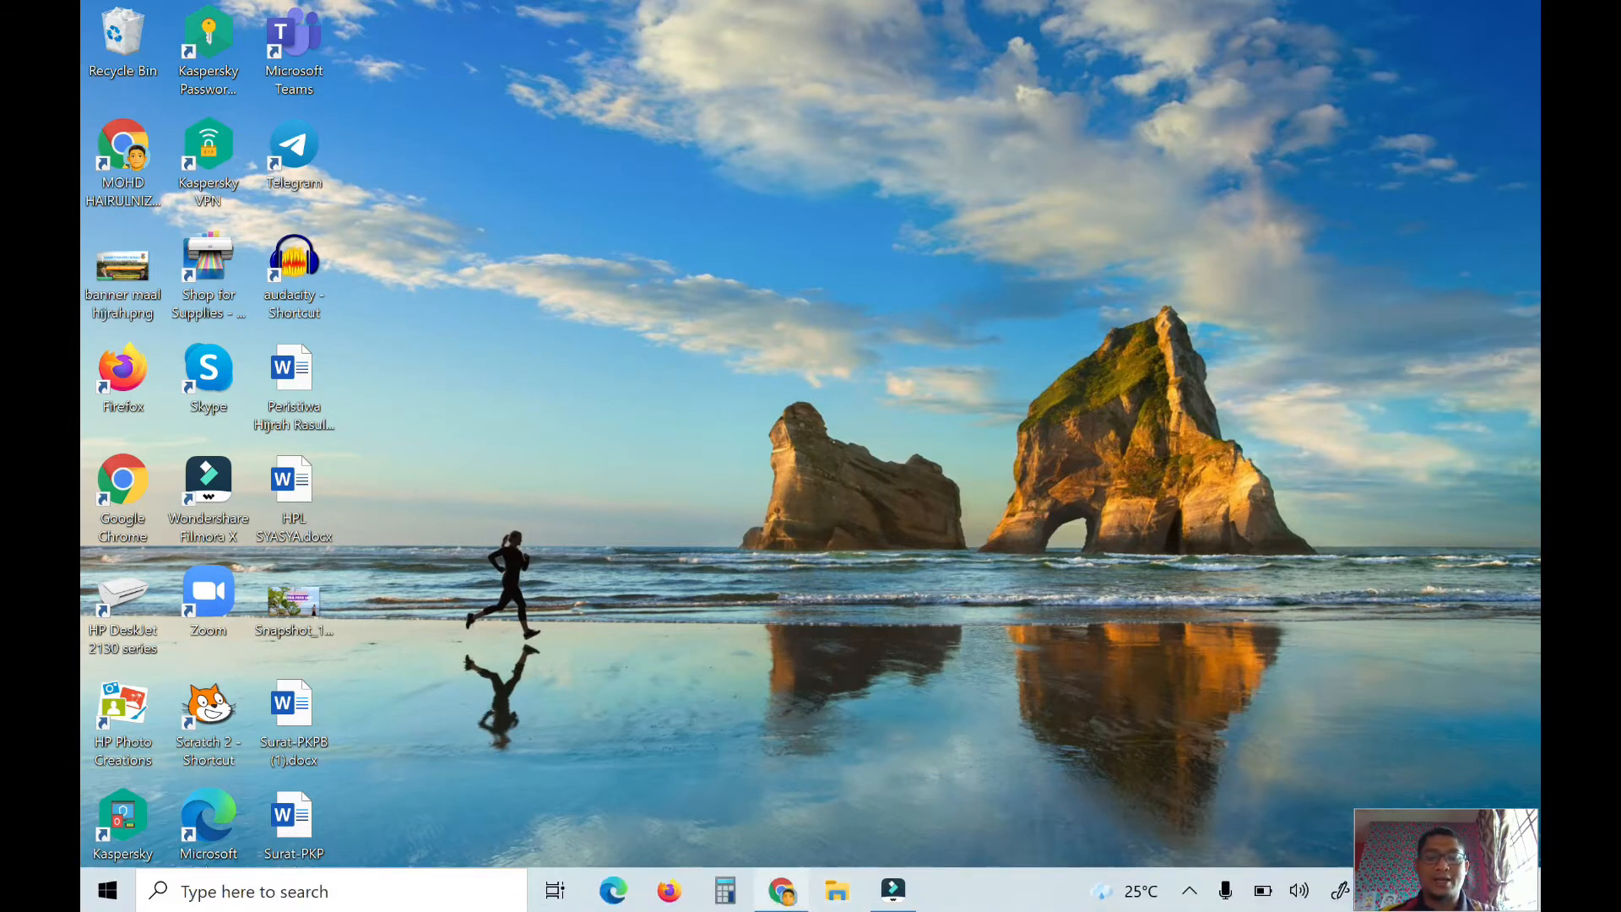
Switch to Chrome with the Scratch Story Board jam in Google Jamboard.
left_click(775, 902)
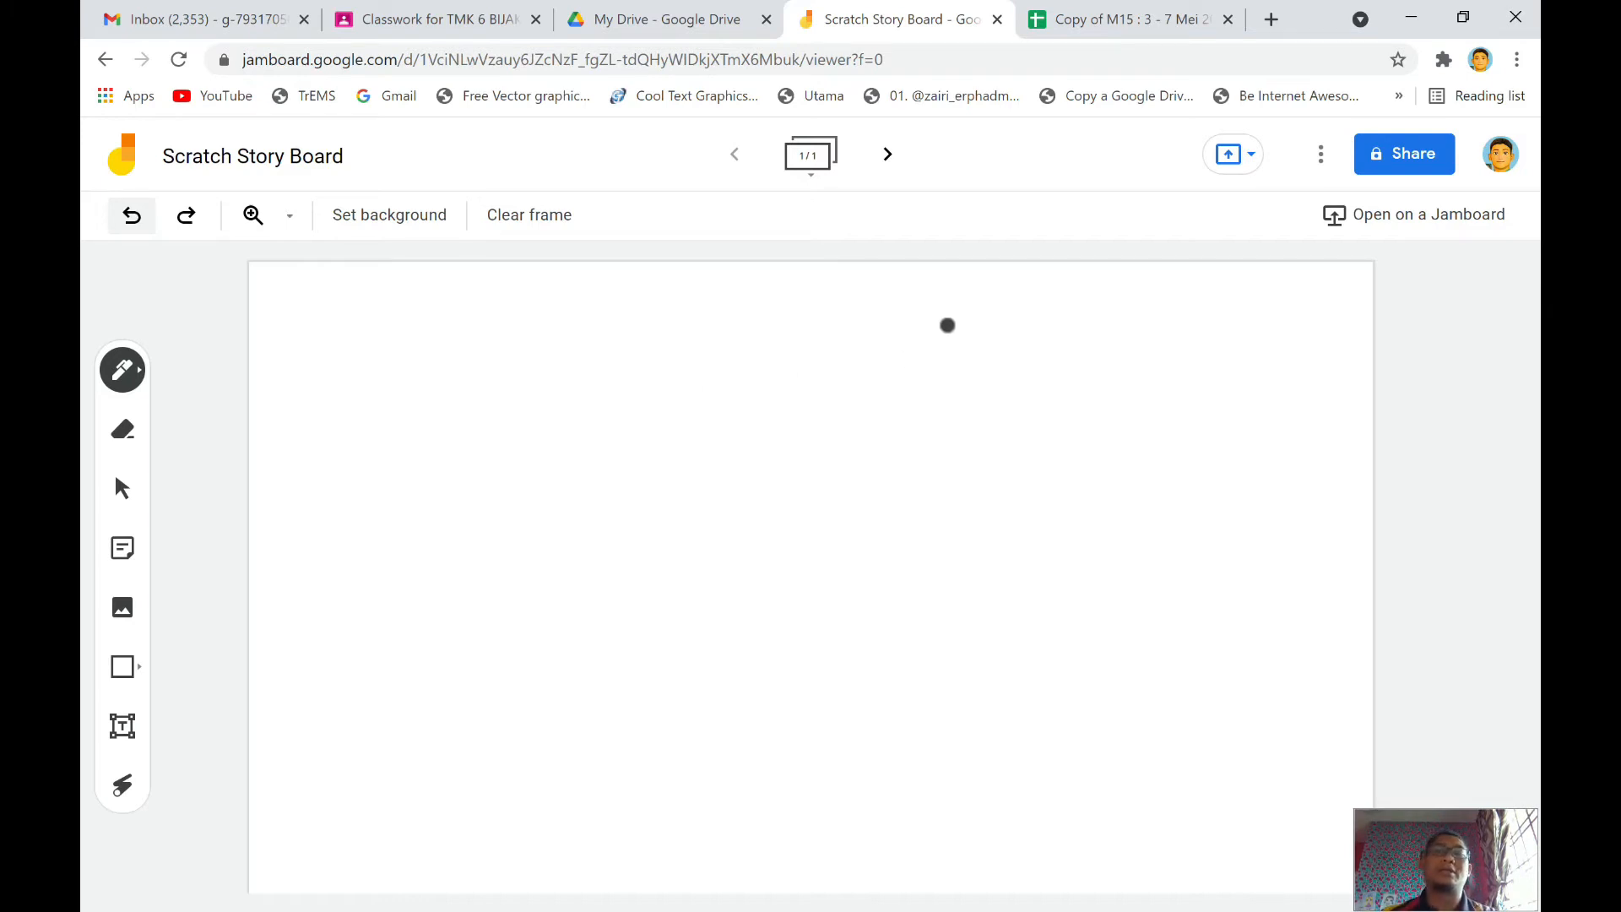
left_click(247, 214)
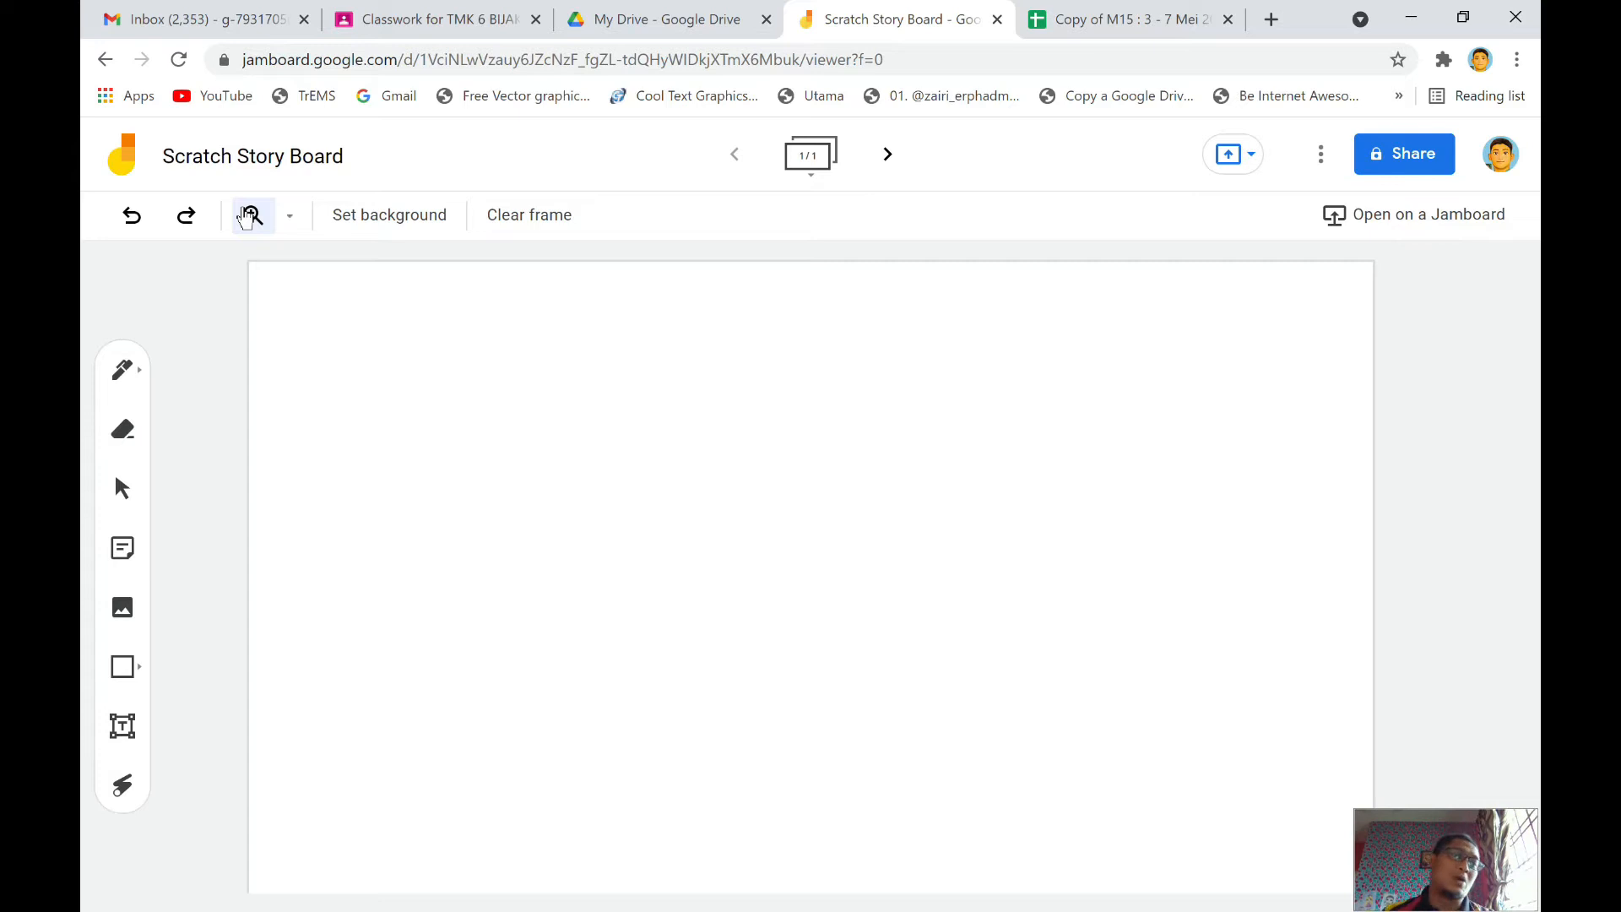
left_click(252, 217)
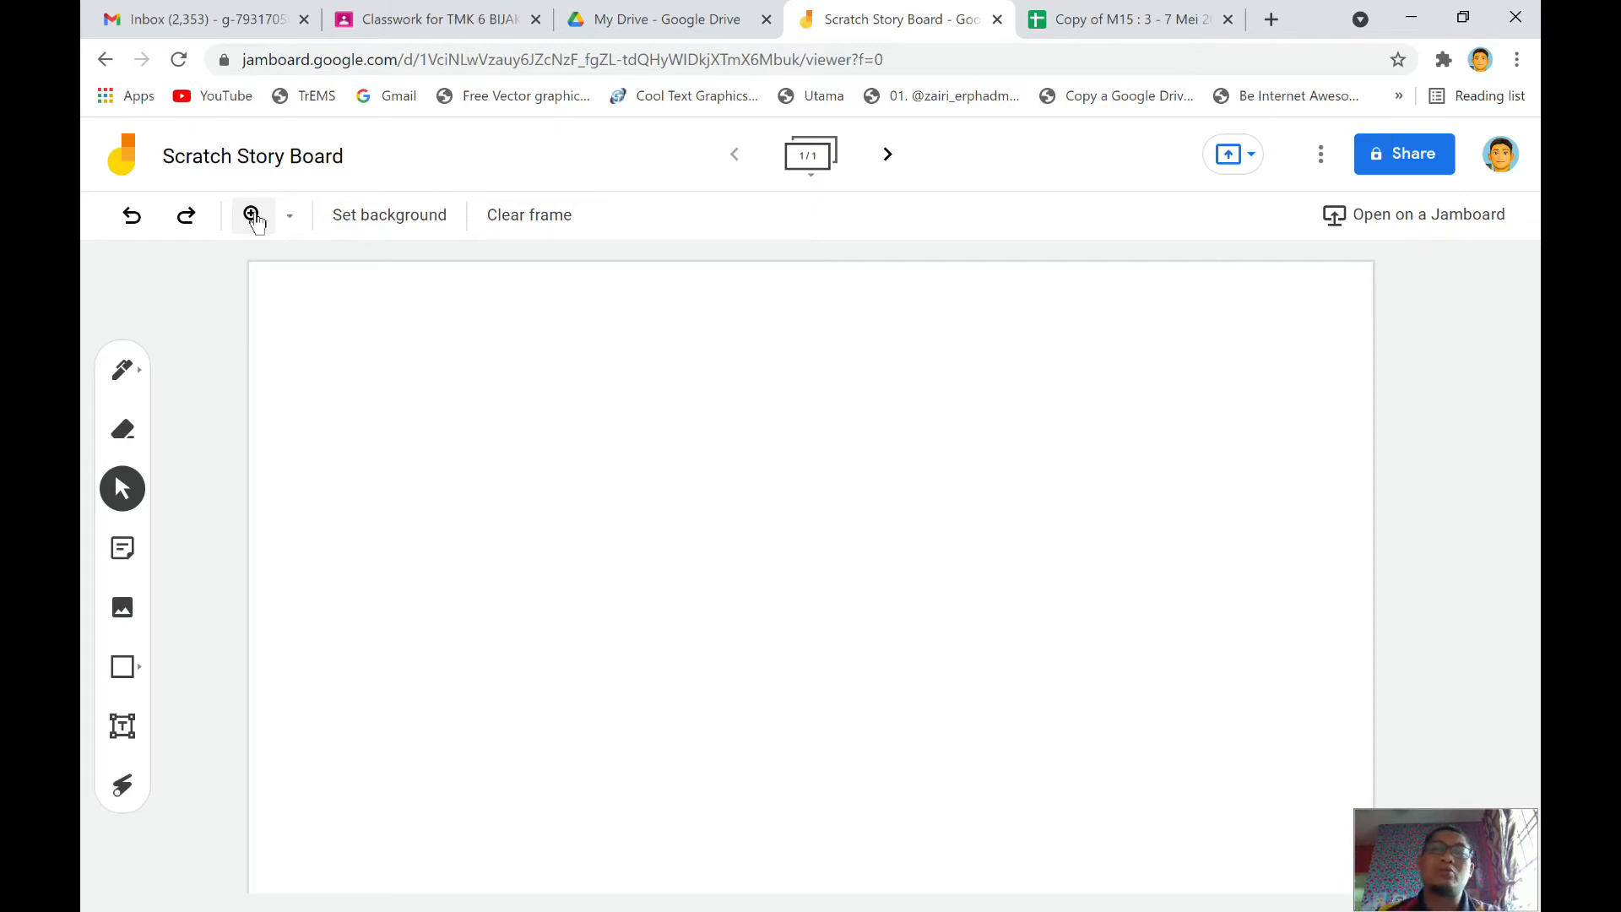
Find Jamboard among the Google apps in Google Drive, and return to the Scratch Story Board jam.
left_click(639, 22)
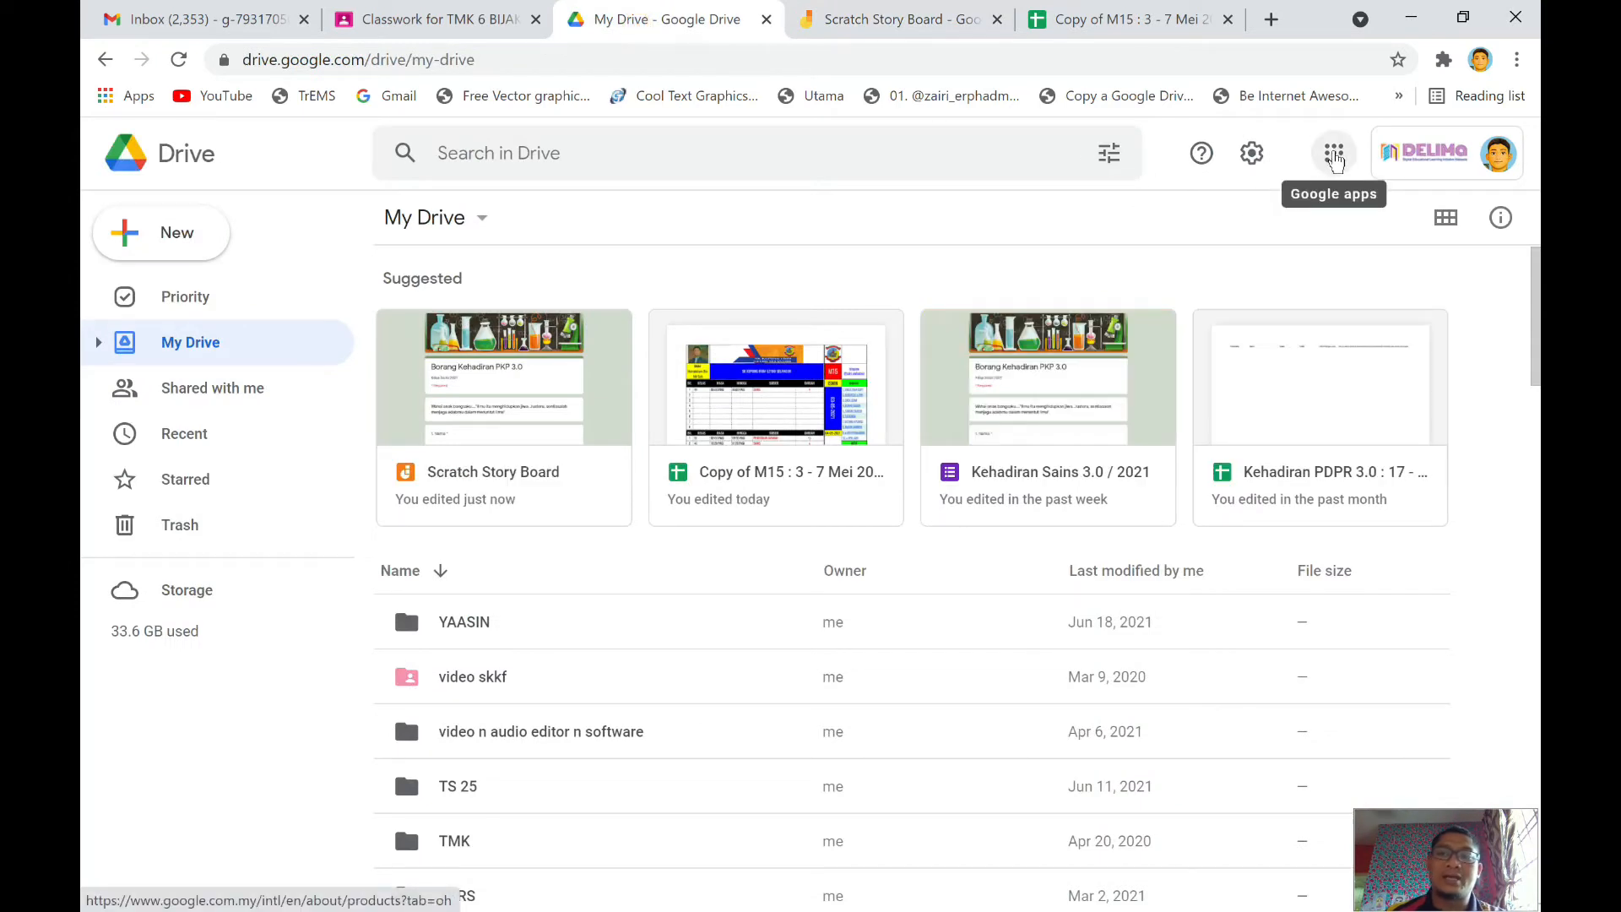
left_click(1334, 154)
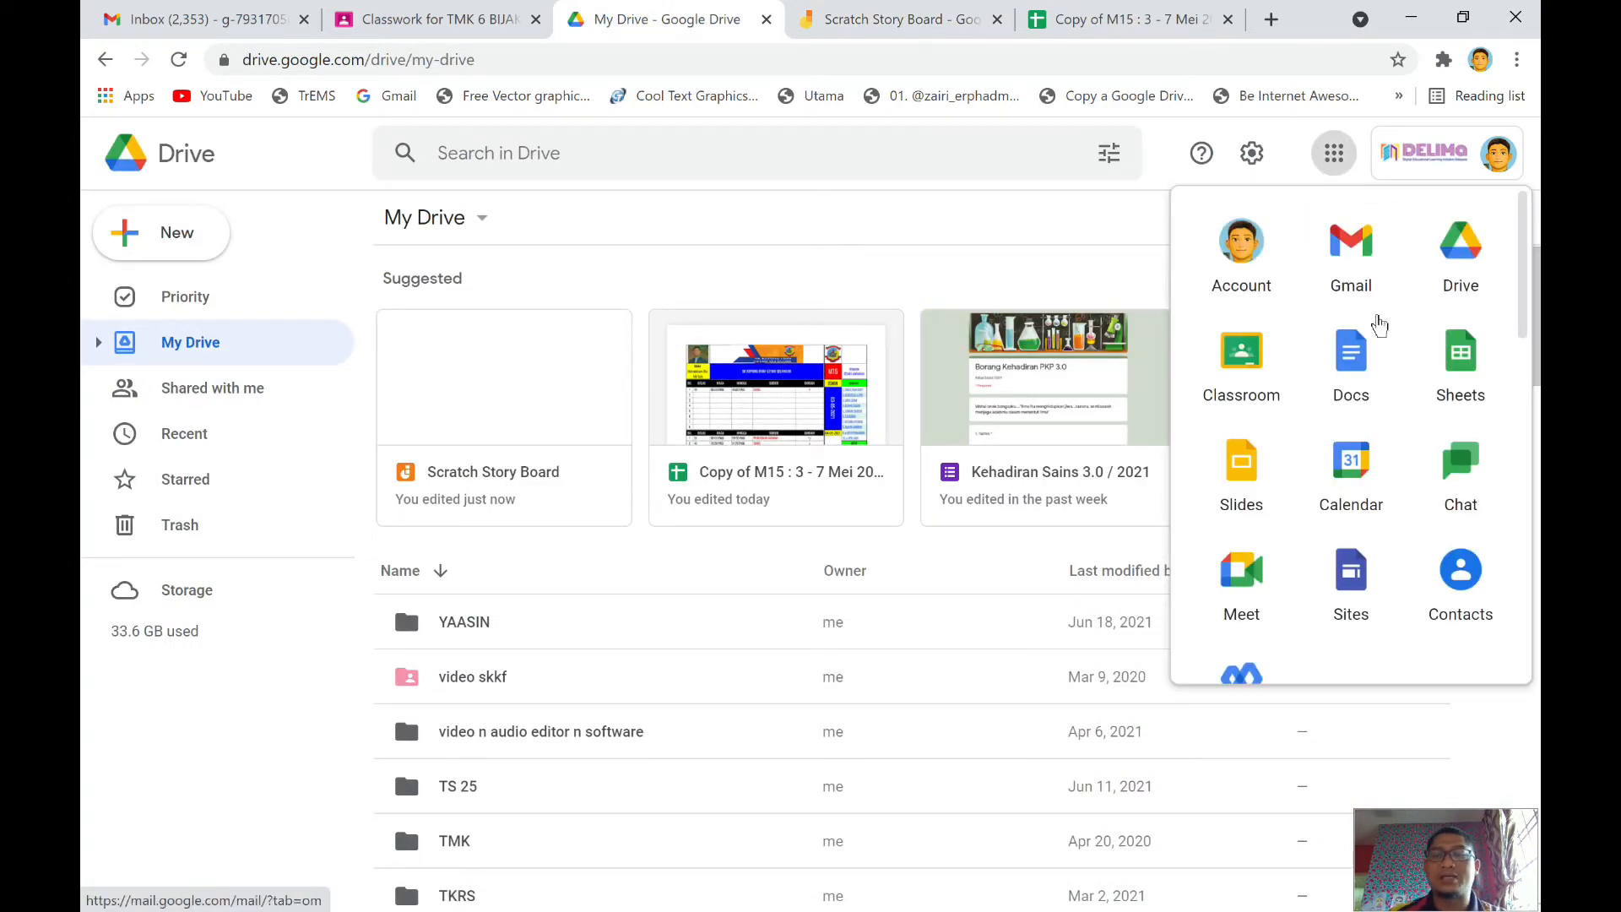
scroll(1368, 404, "down", 3)
scroll(1368, 404, "down", 4)
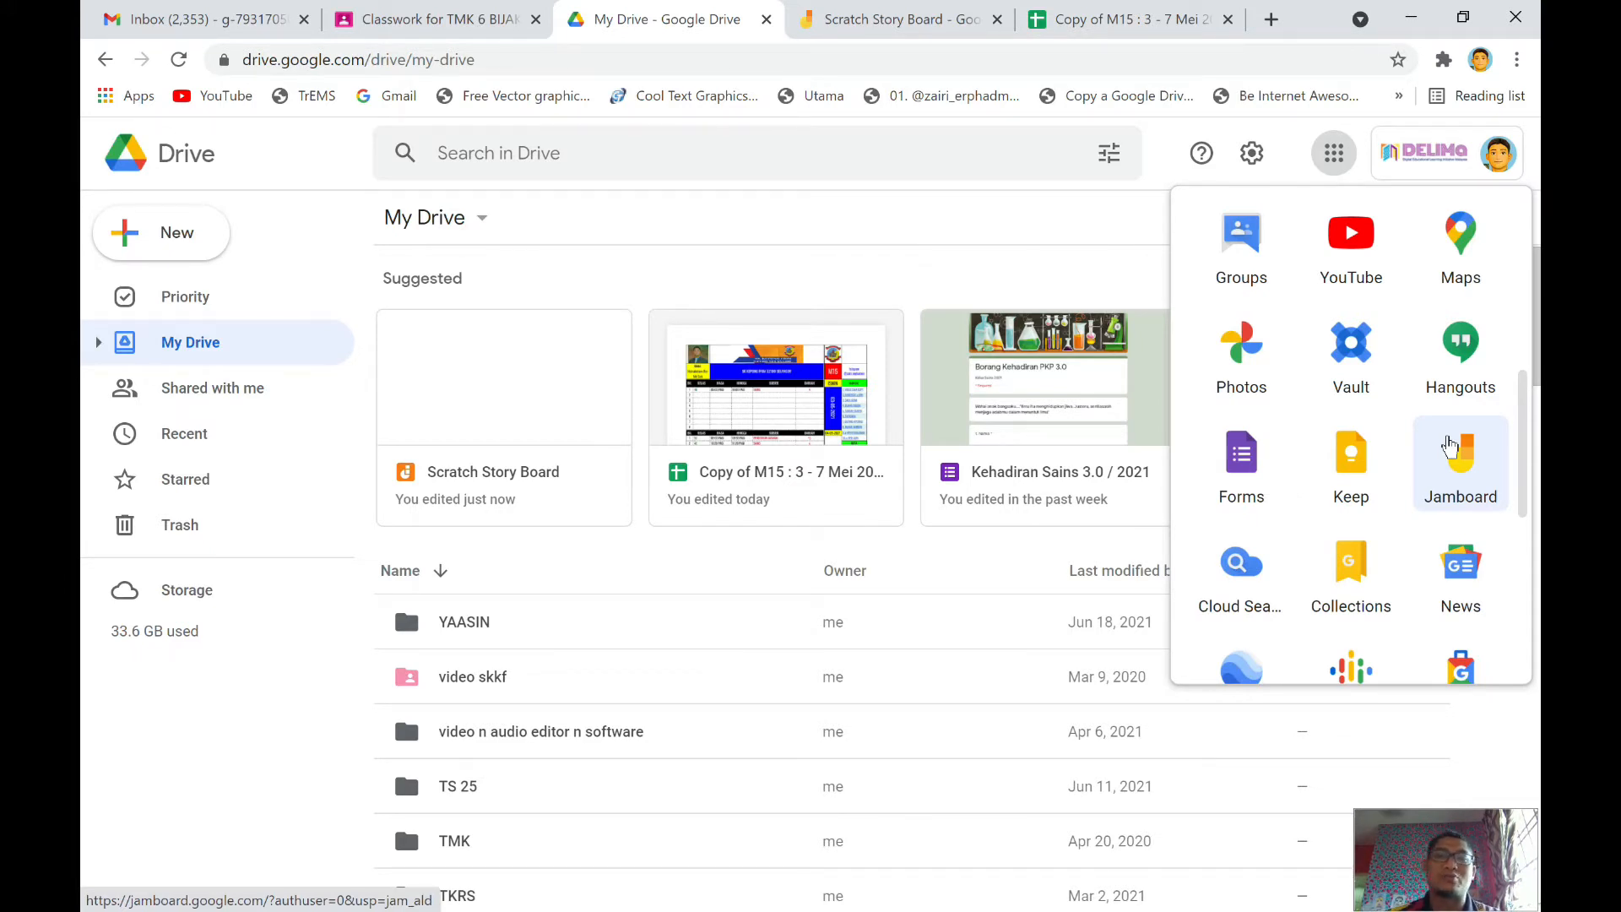
left_click(909, 26)
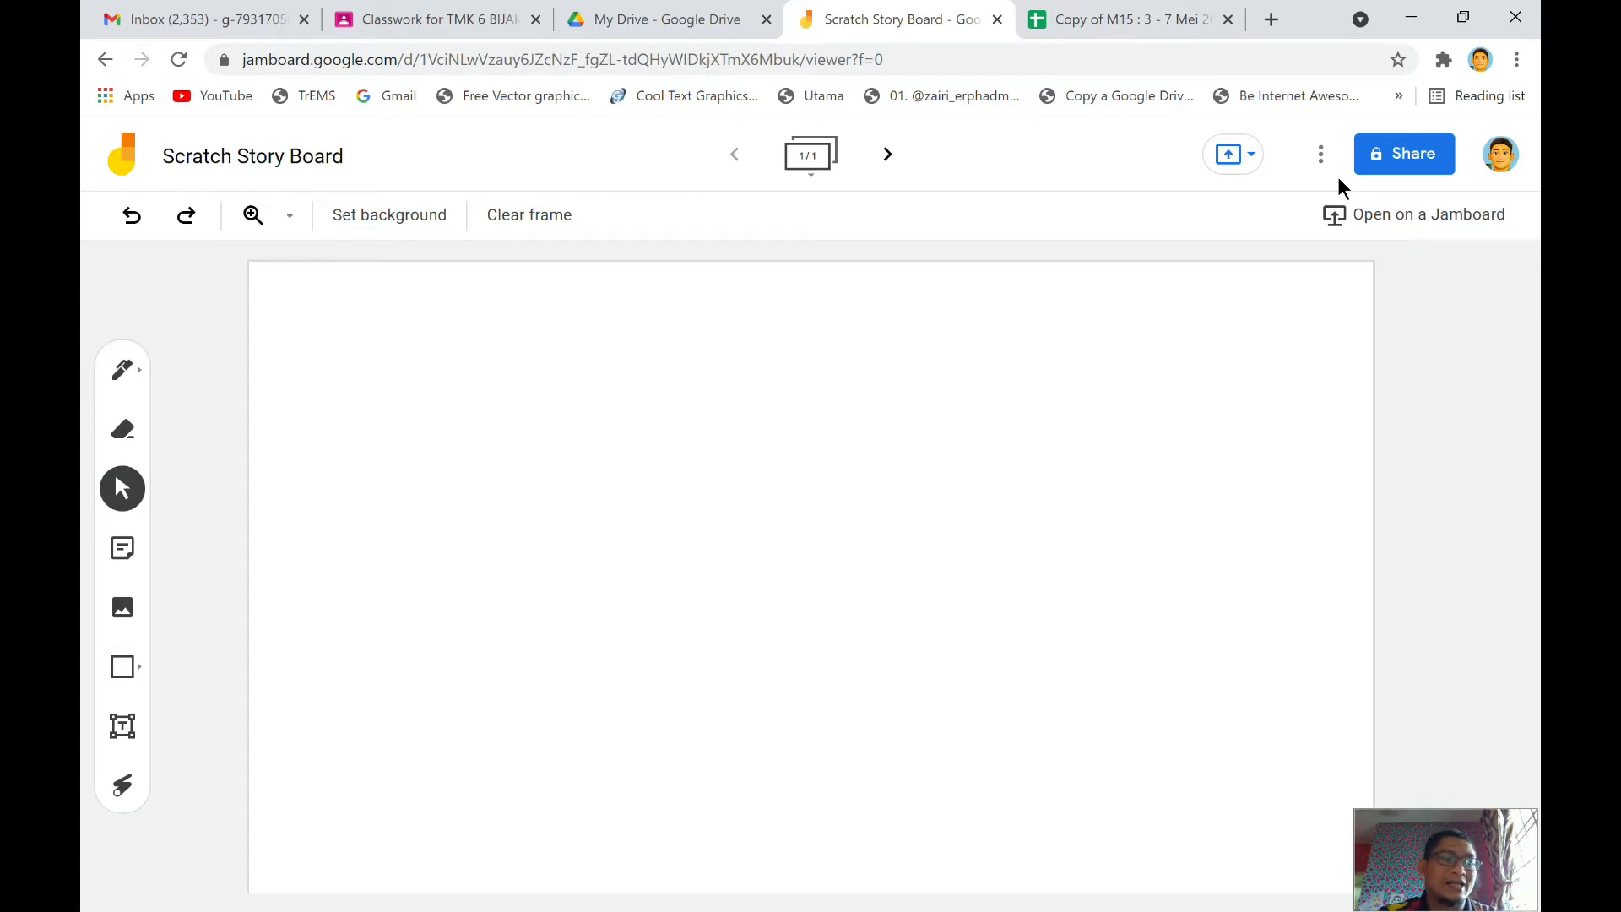
Draw a large rectangle in the upper-left part of the blank frame.
left_click(122, 667)
left_click(123, 668)
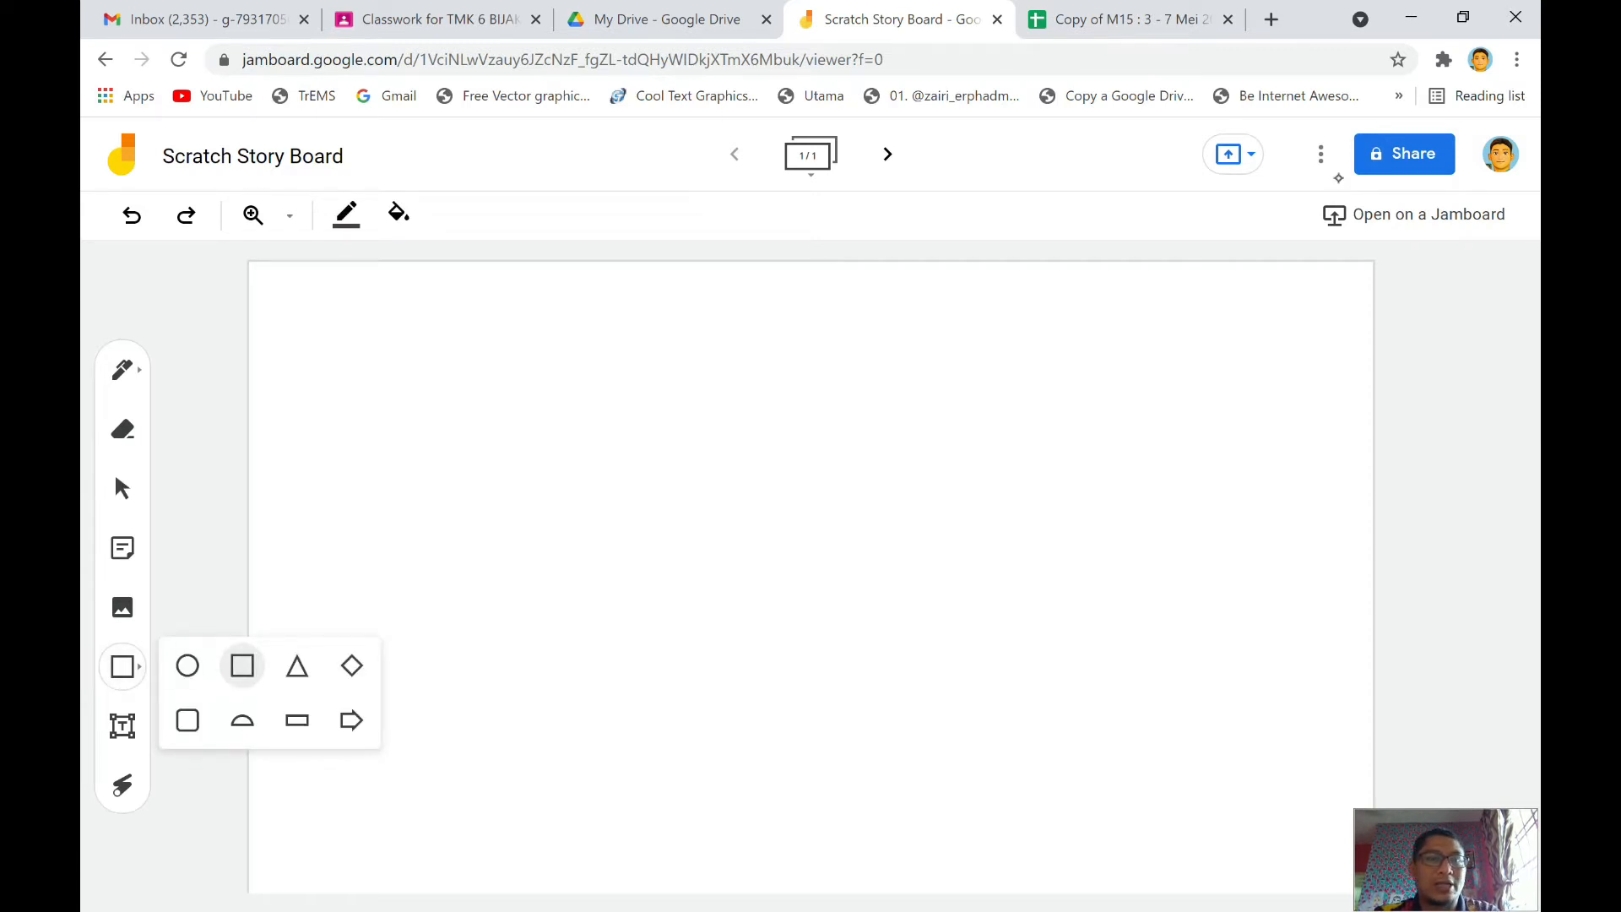
left_click(242, 667)
mouse_move(343, 321)
left_mouse_down()
mouse_move(369, 482)
mouse_move(749, 592)
left_mouse_up()
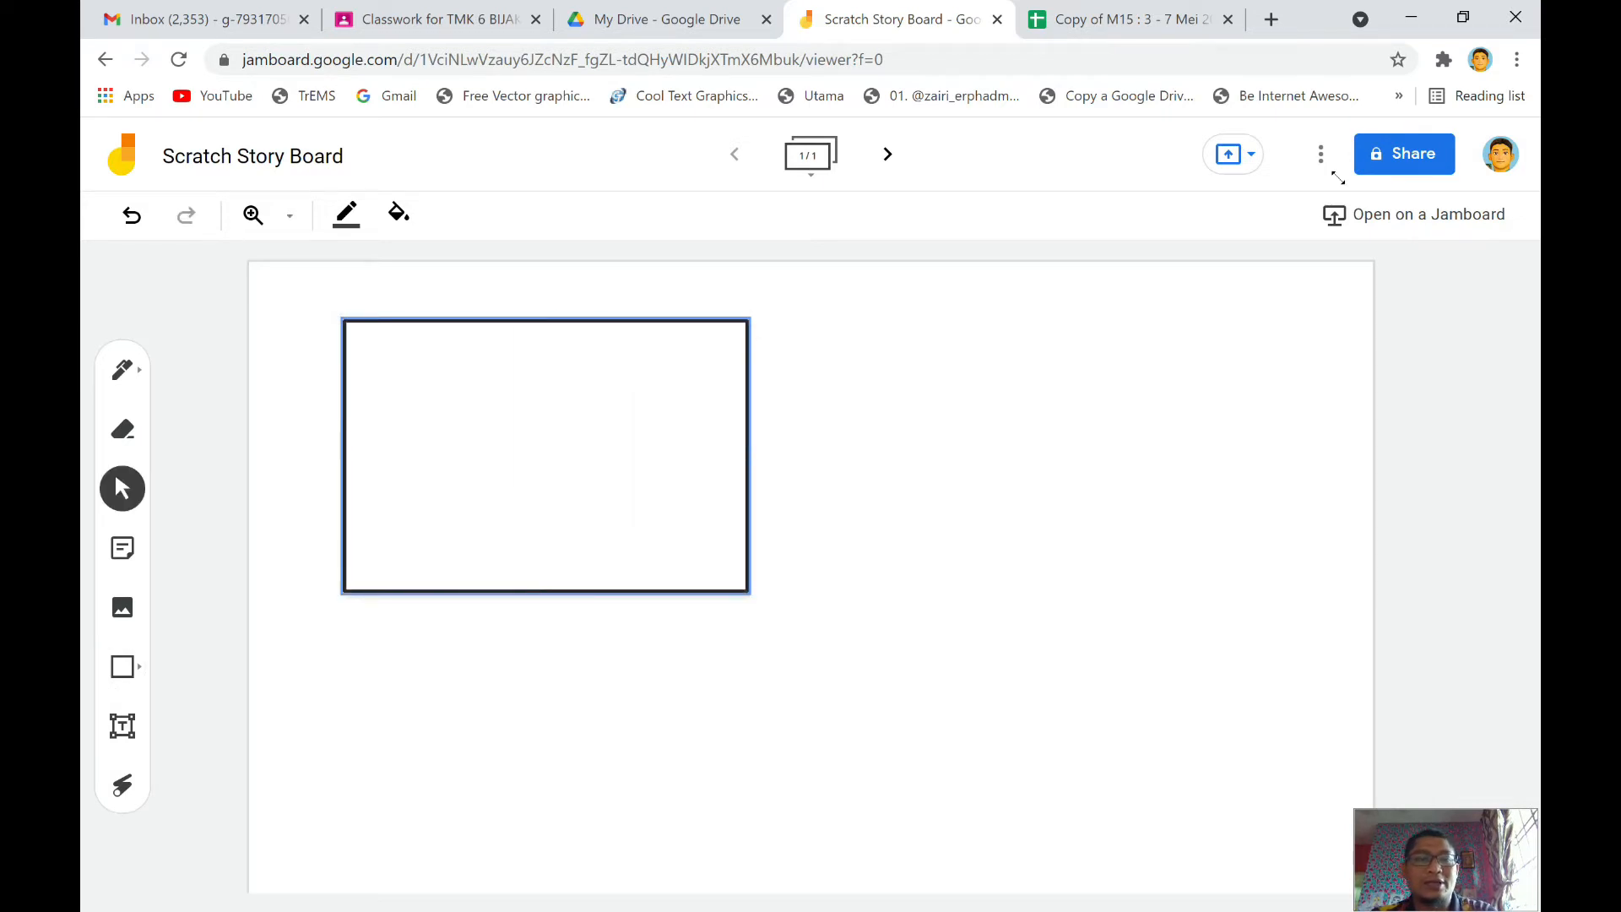
Duplicate the rectangle and place the copy beside it in the upper-right part of the frame.
left_click(750, 319)
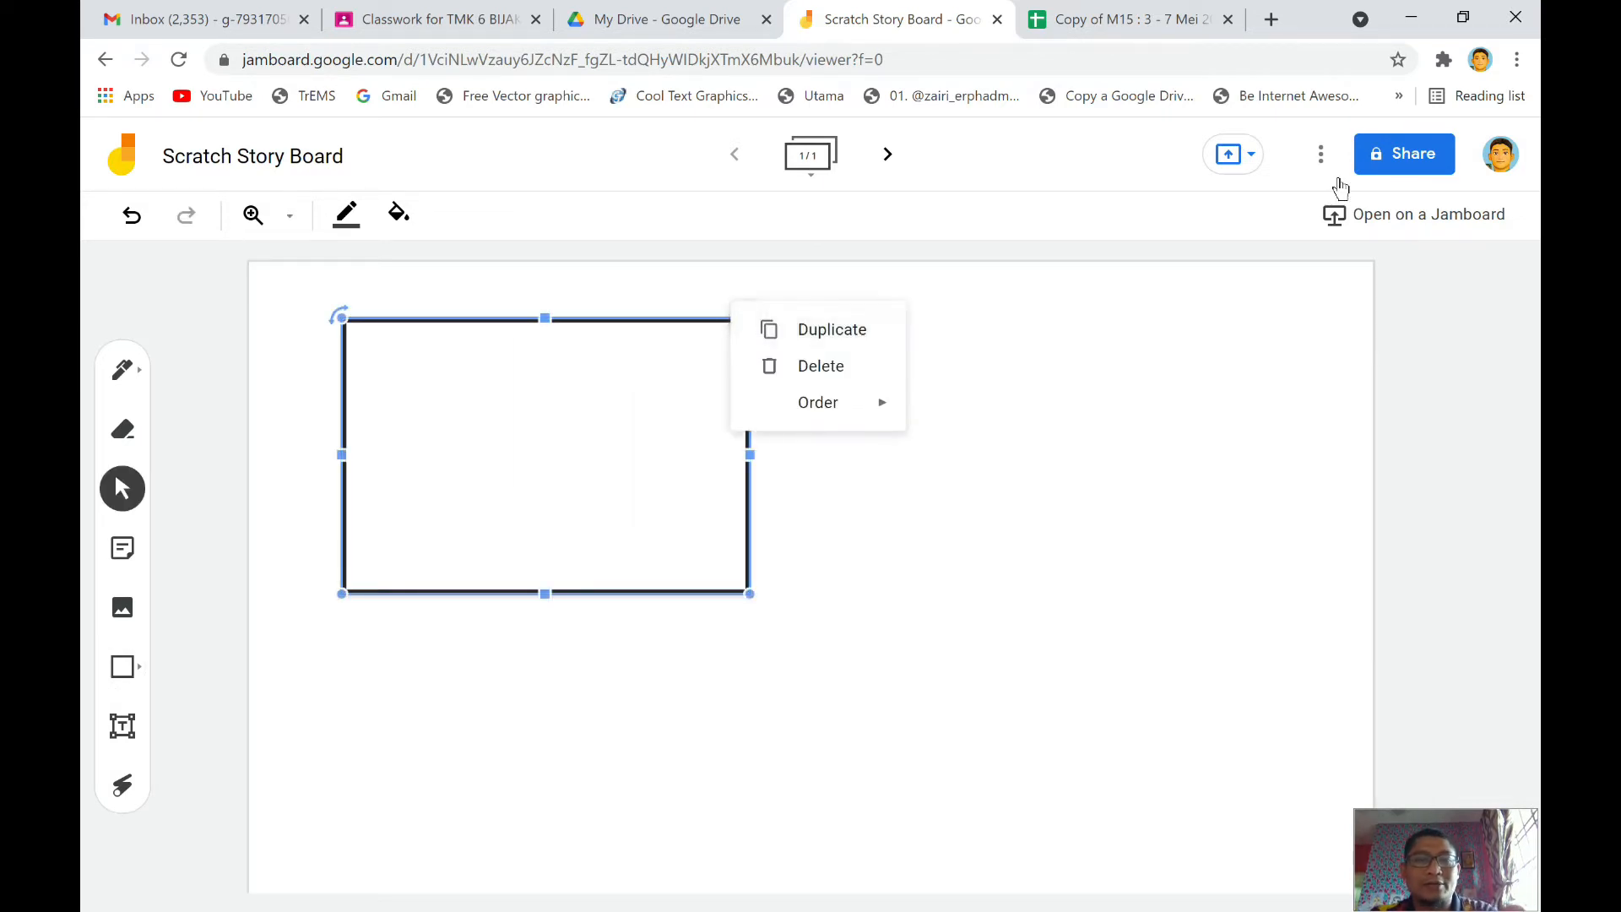
left_click(832, 329)
left_click_drag(575, 486, 1112, 459)
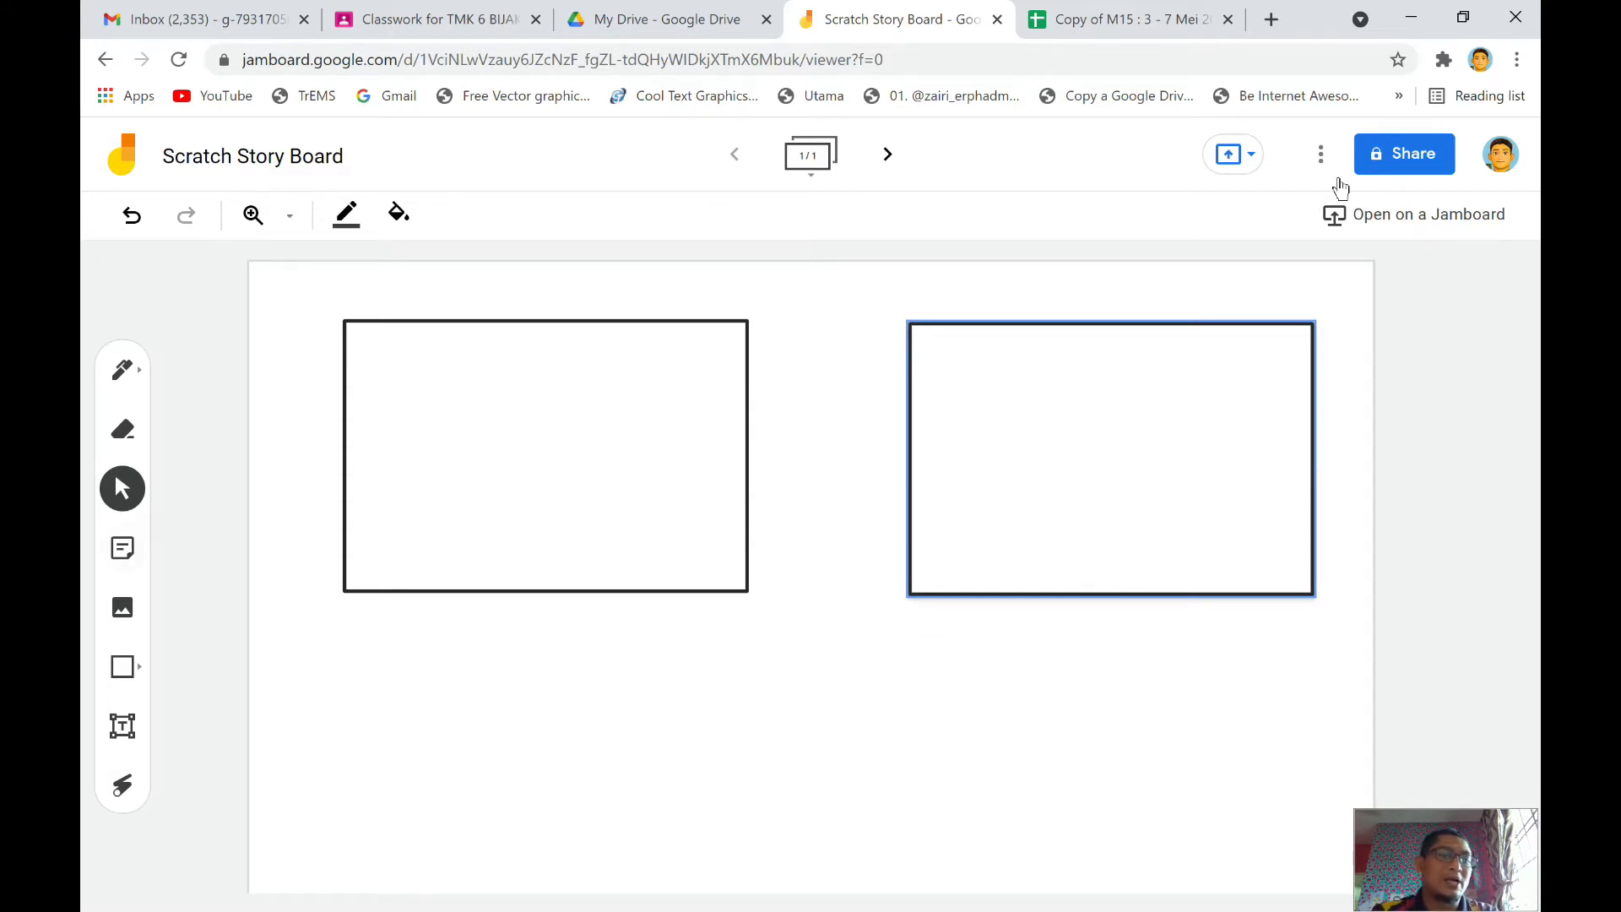
Add an empty text box above the left rectangle.
key("t")
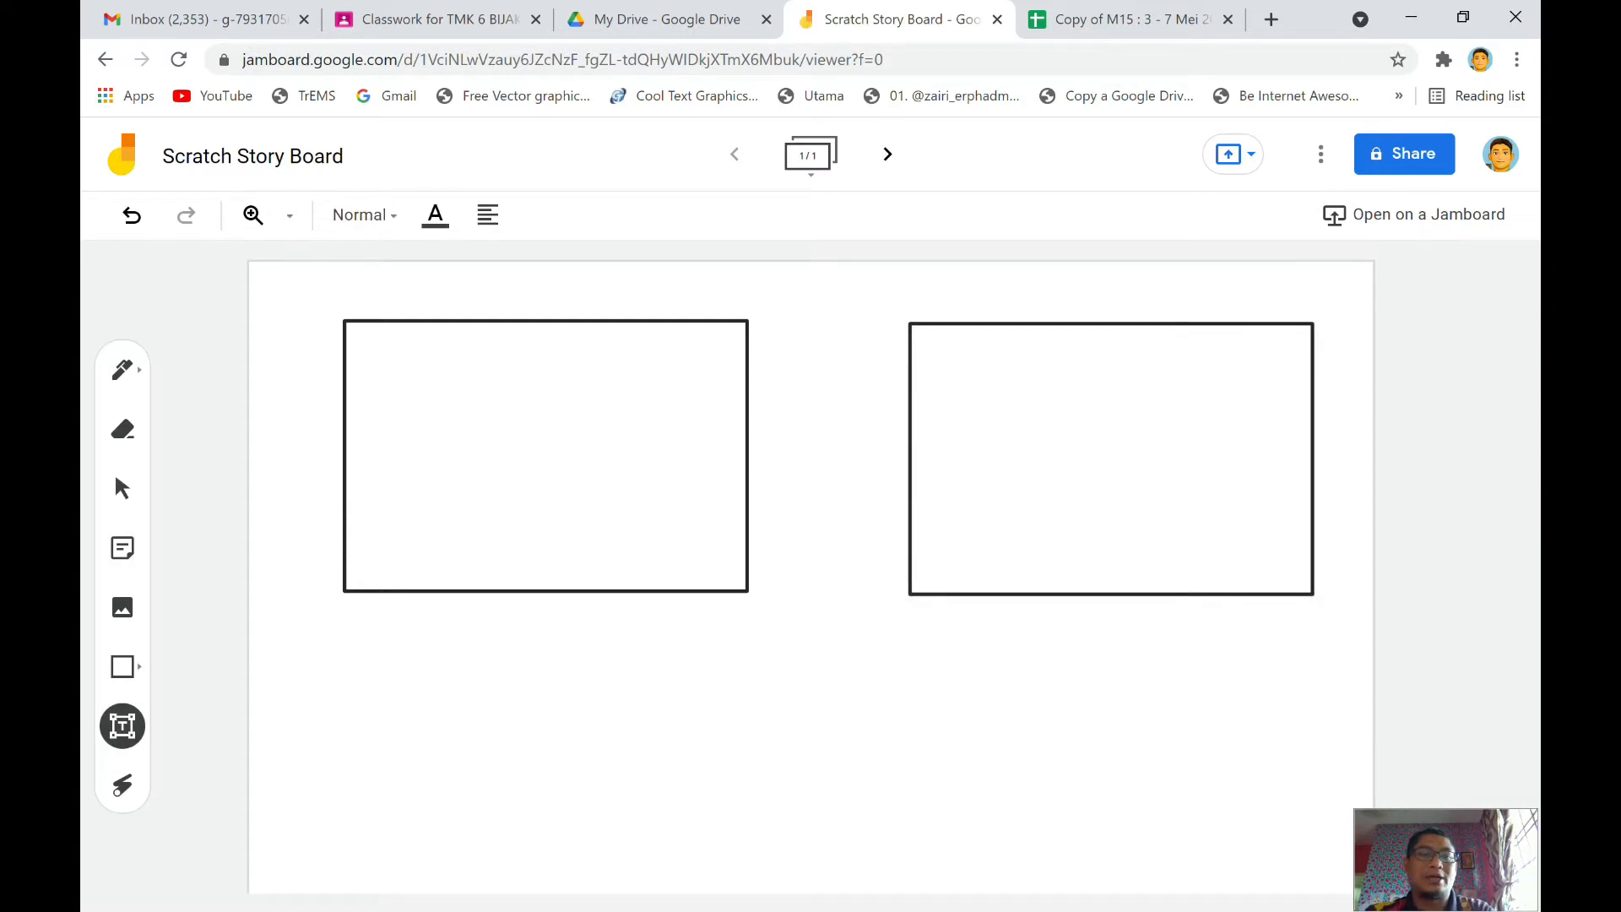
left_click(363, 281)
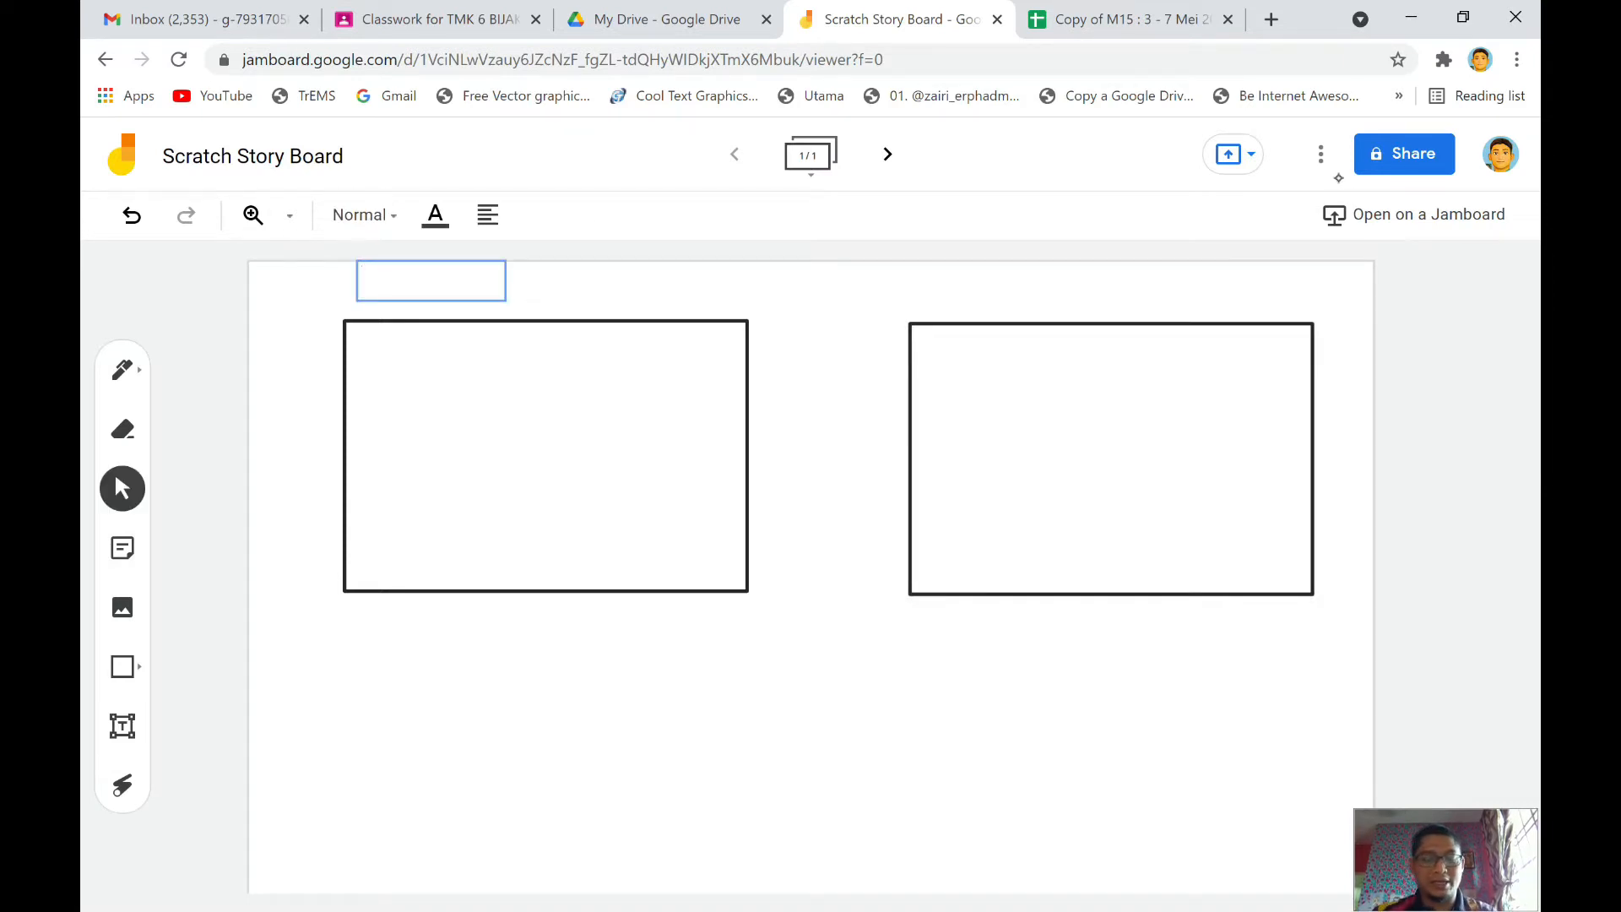
type("larian")
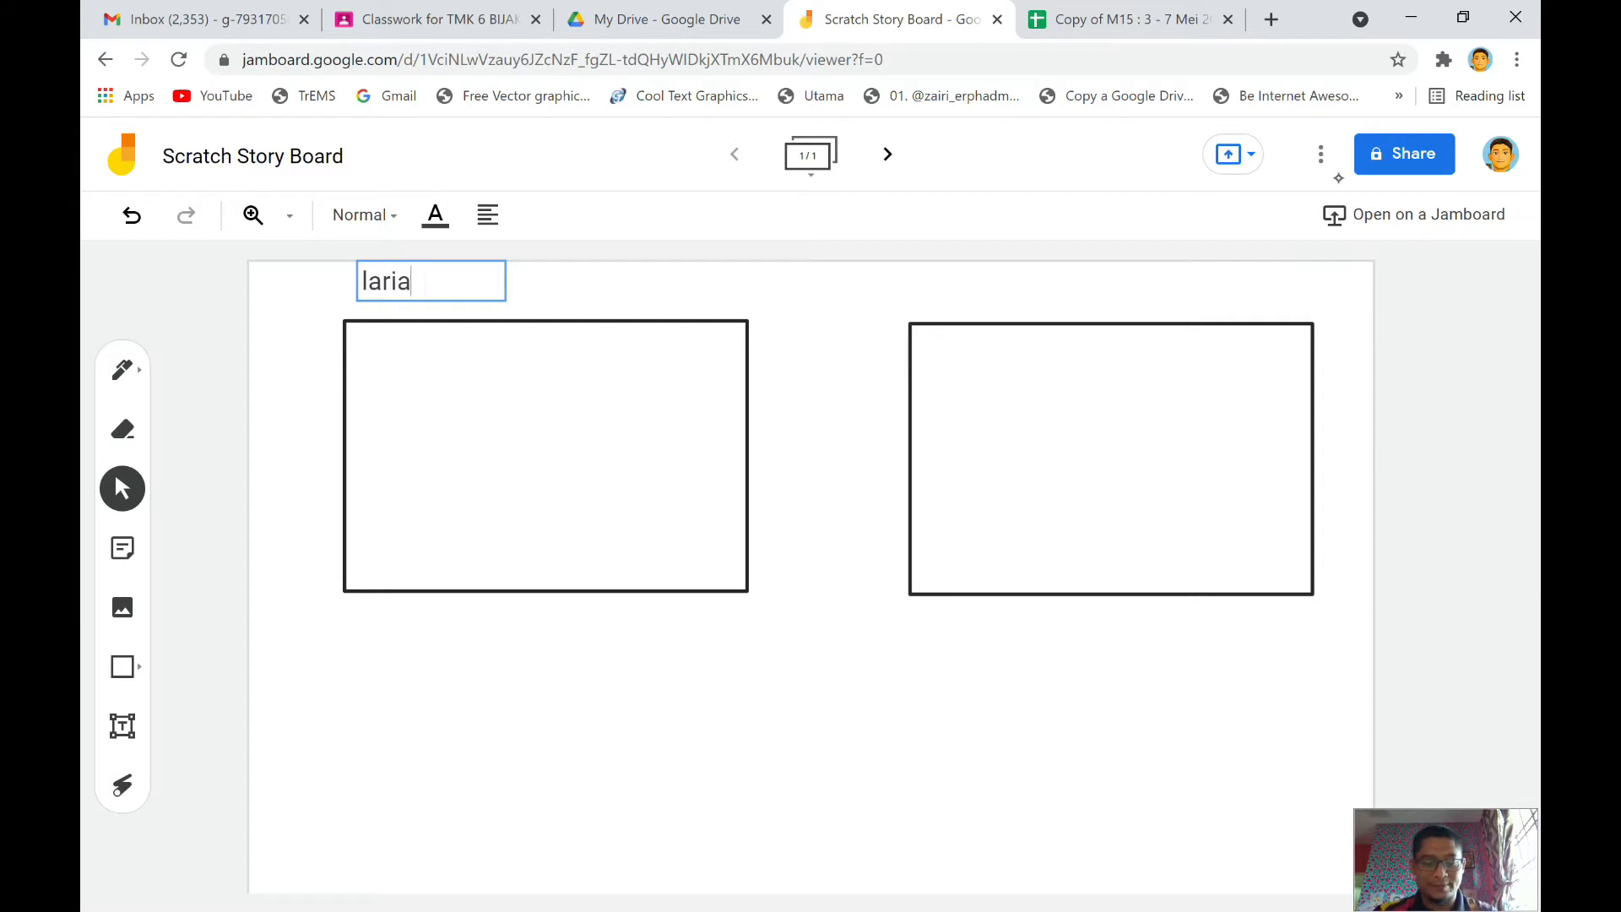
key("BackSpace")
key("BackSpace")
key("BackSpace")
key("BackSpace")
key("BackSpace")
key("BackSpace")
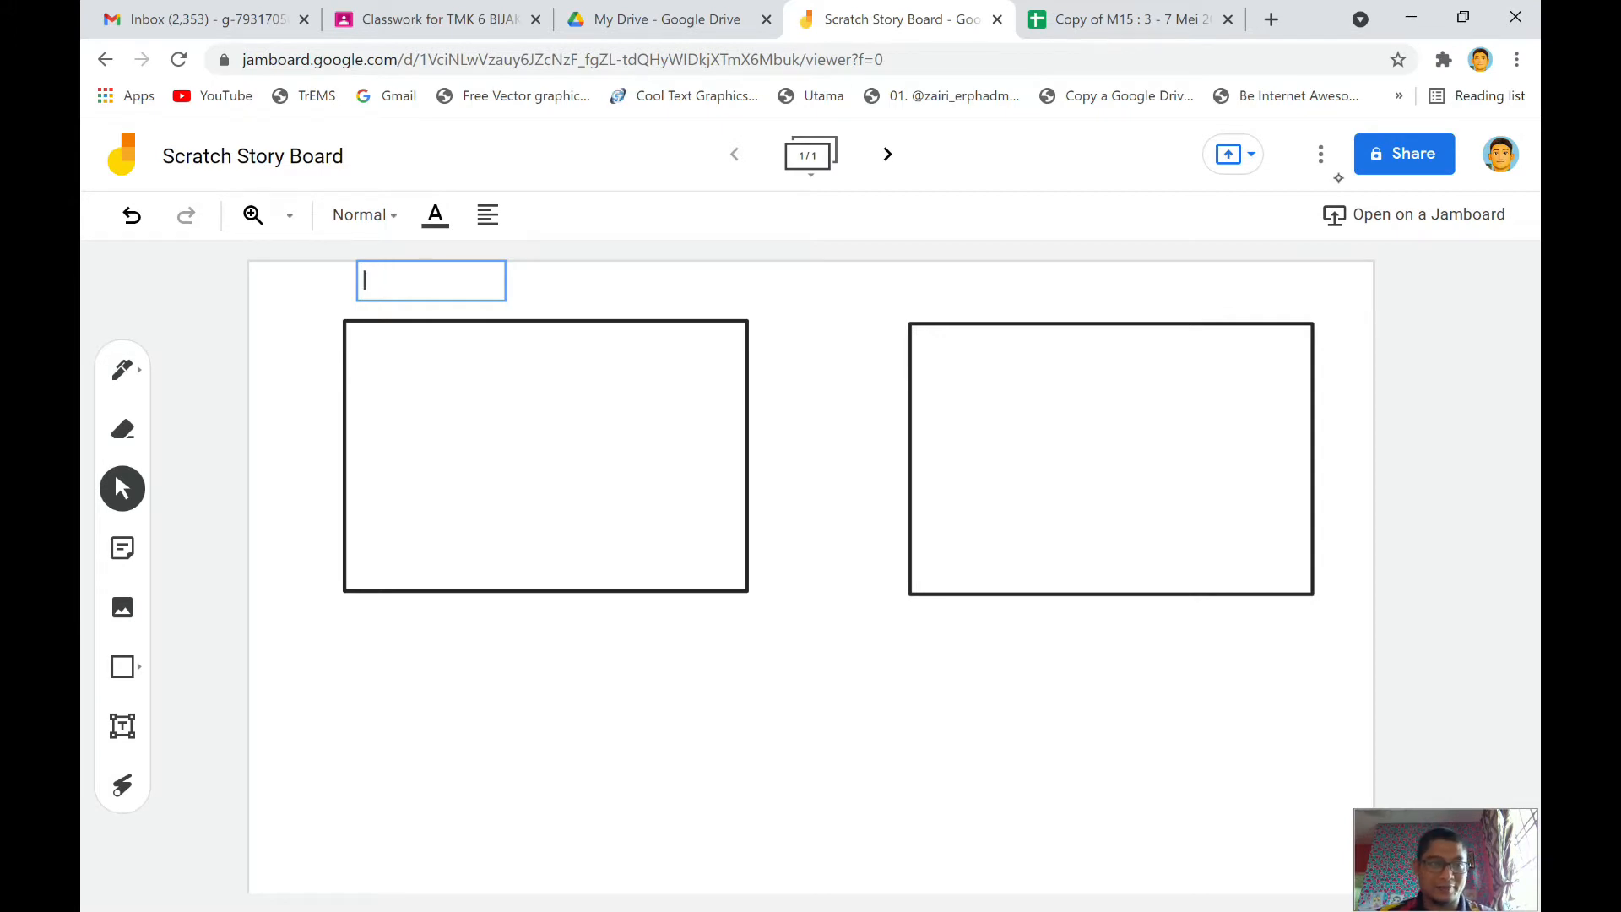
Enter the title "Permainan Larian ulang alik" in the text box above the left rectangle.
type("p")
key("BackSpace")
type("Permainan ")
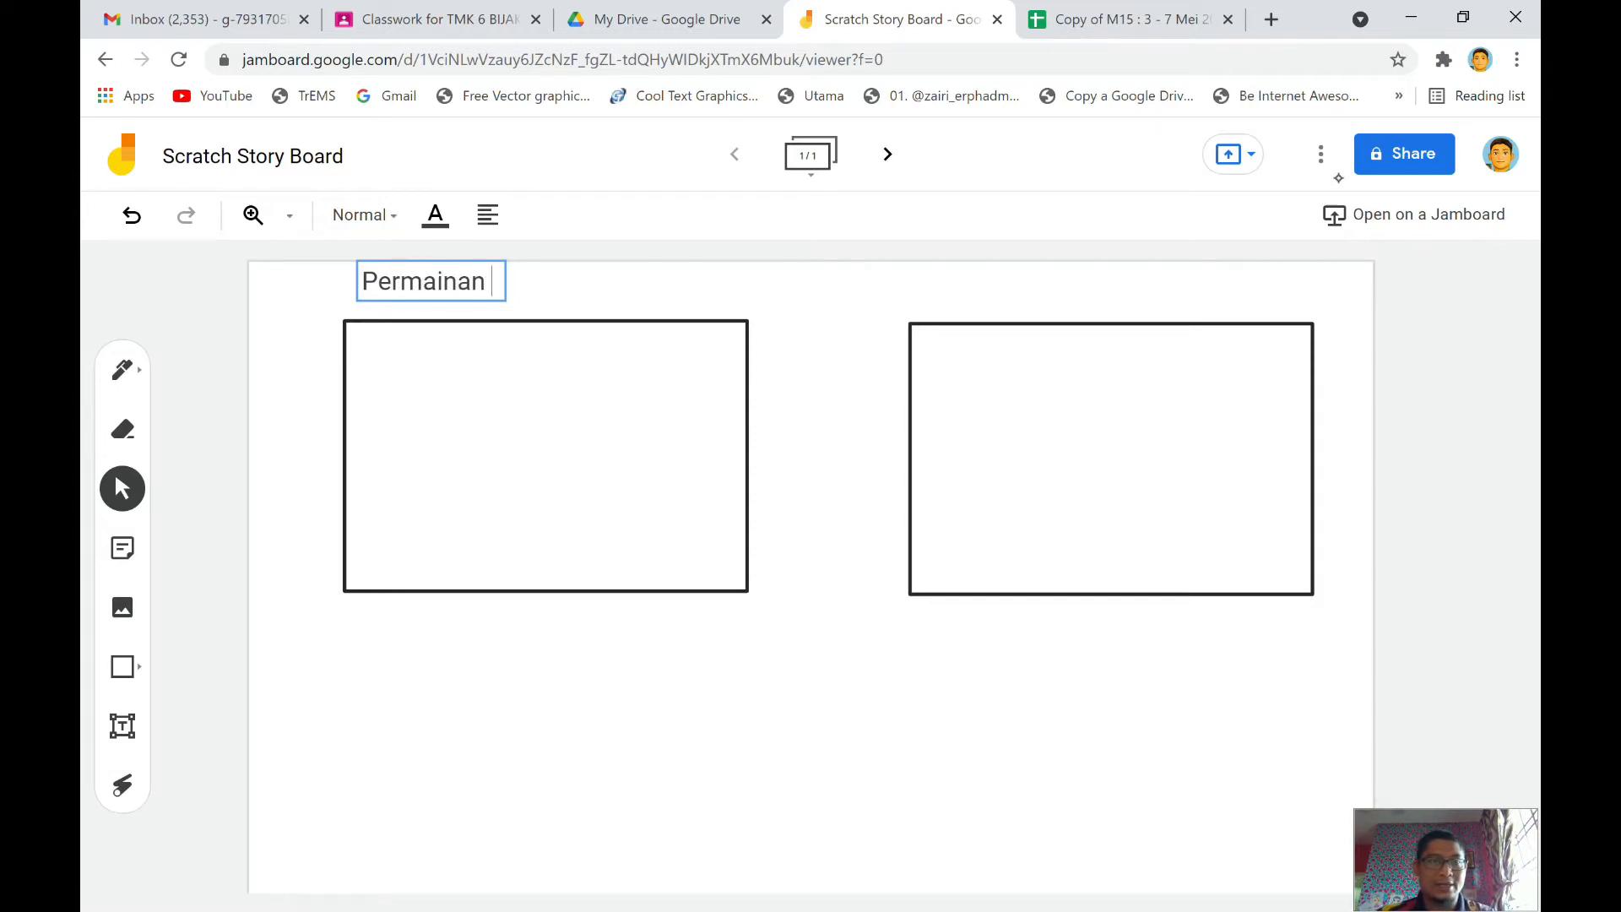
type("Larina")
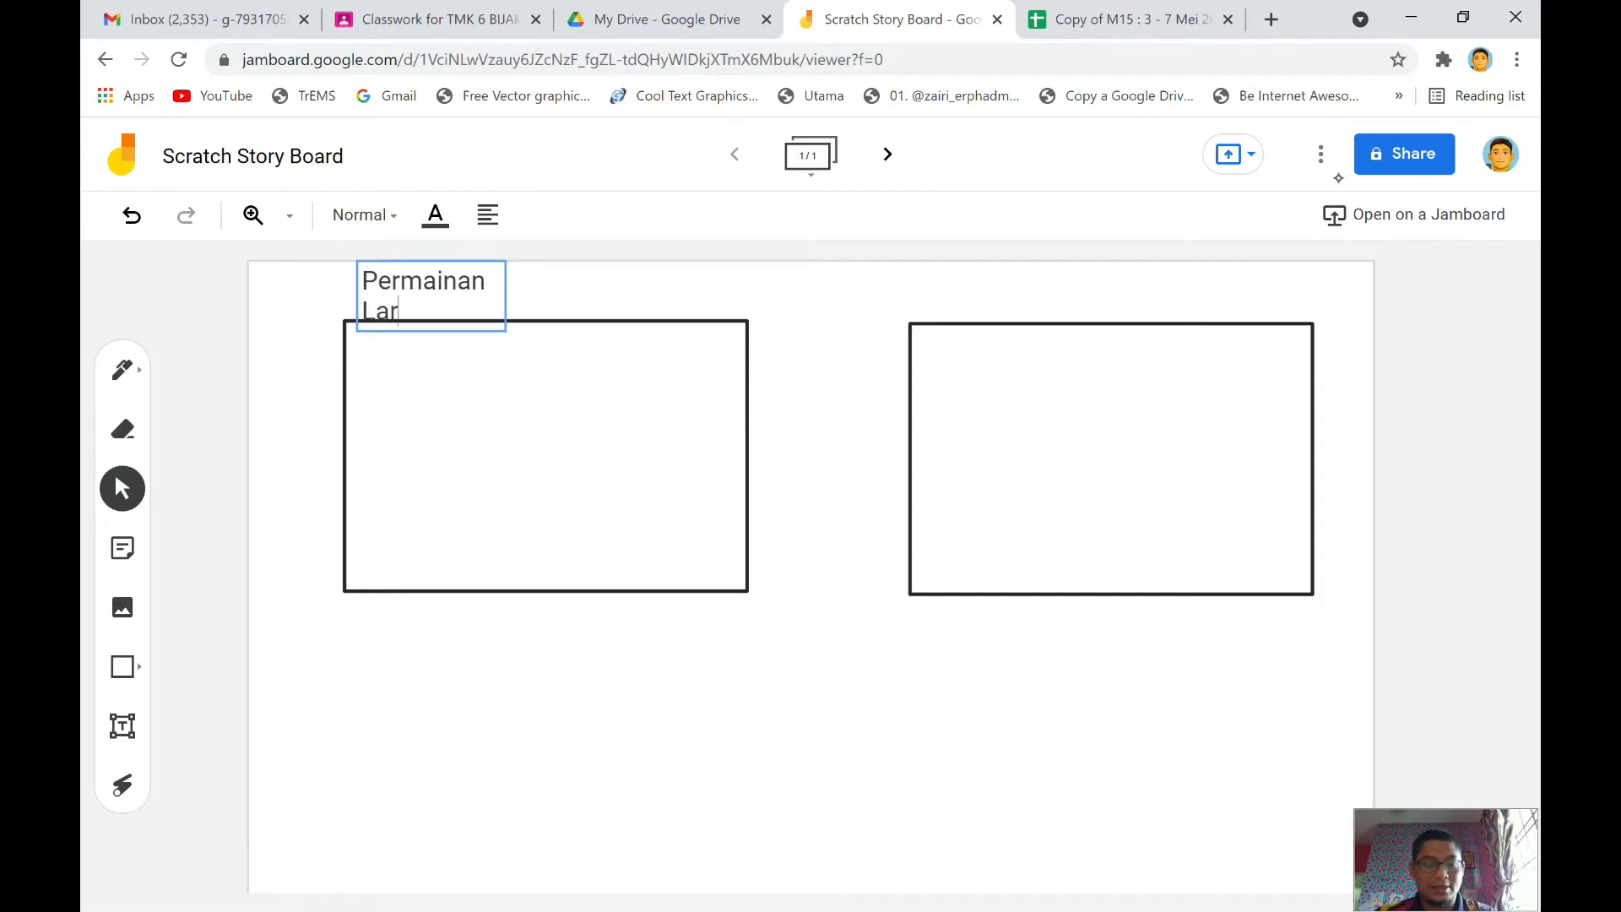
key("BackSpace")
key("BackSpace")
type("an ulang")
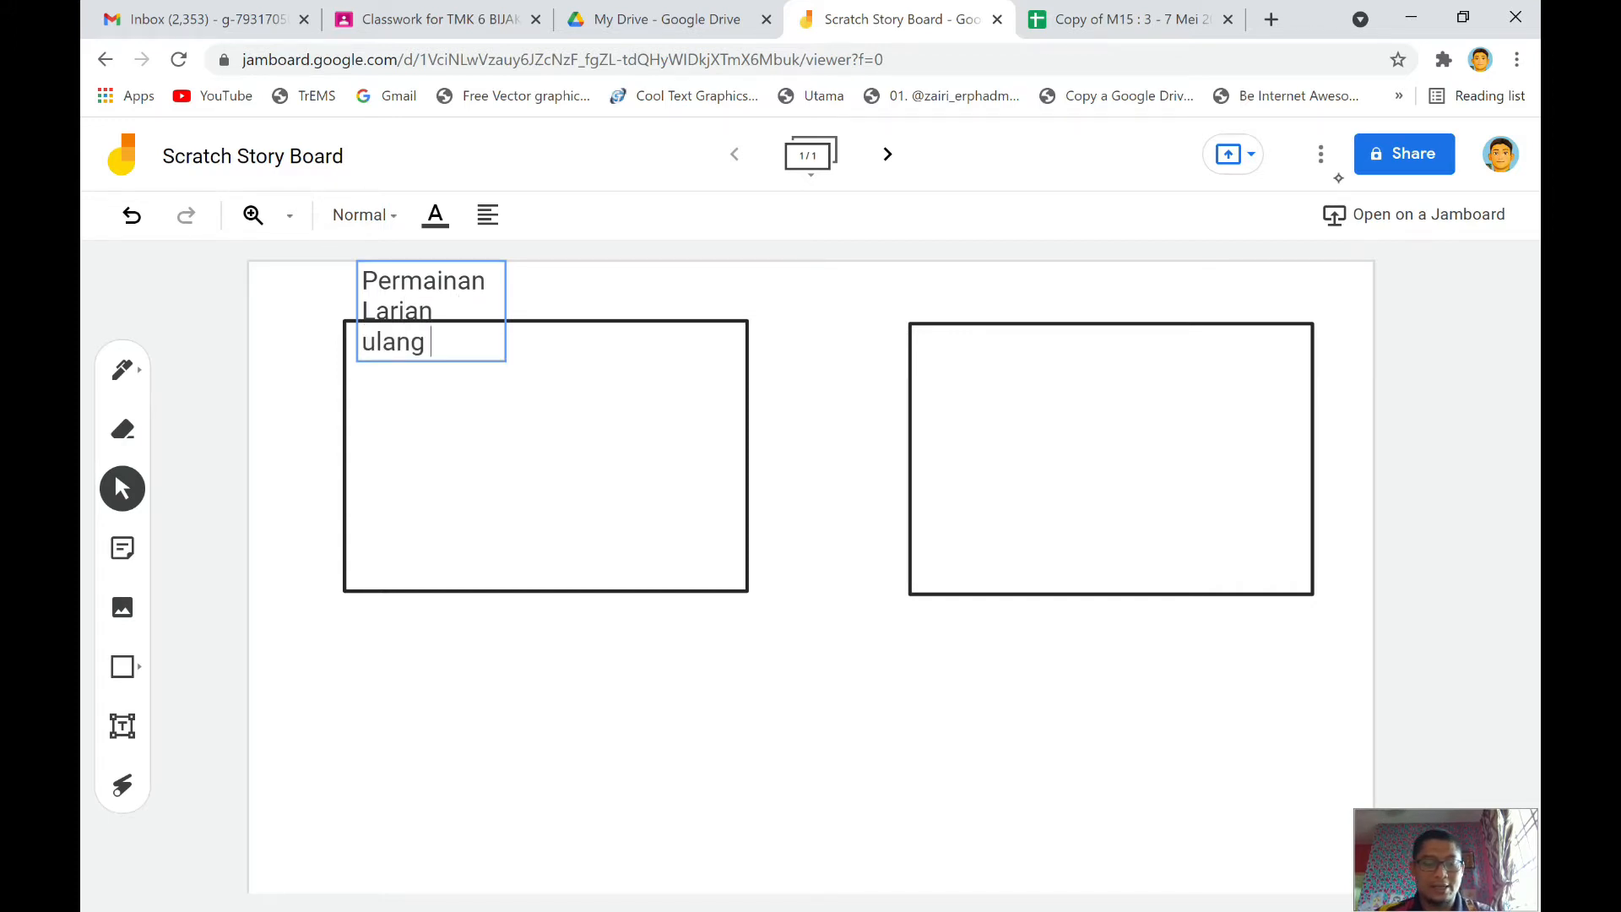
key("Caps_Lock")
type("L")
key("BackSpace")
type("ALIK")
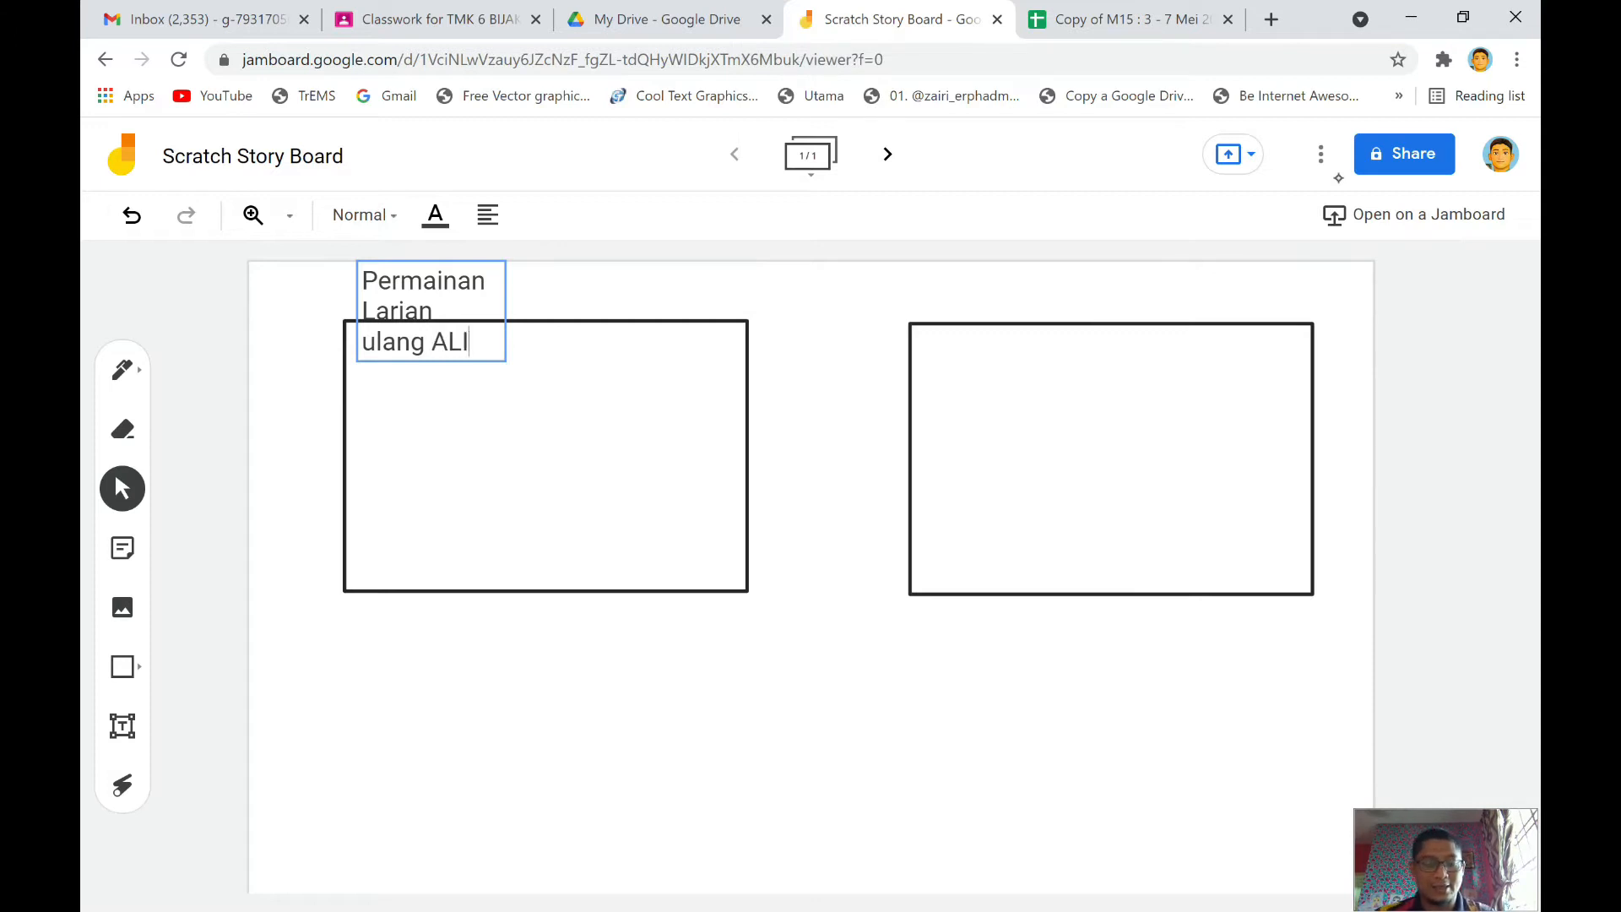
key("BackSpace")
key("BackSpace")
key("BackSpace")
key("BackSpace")
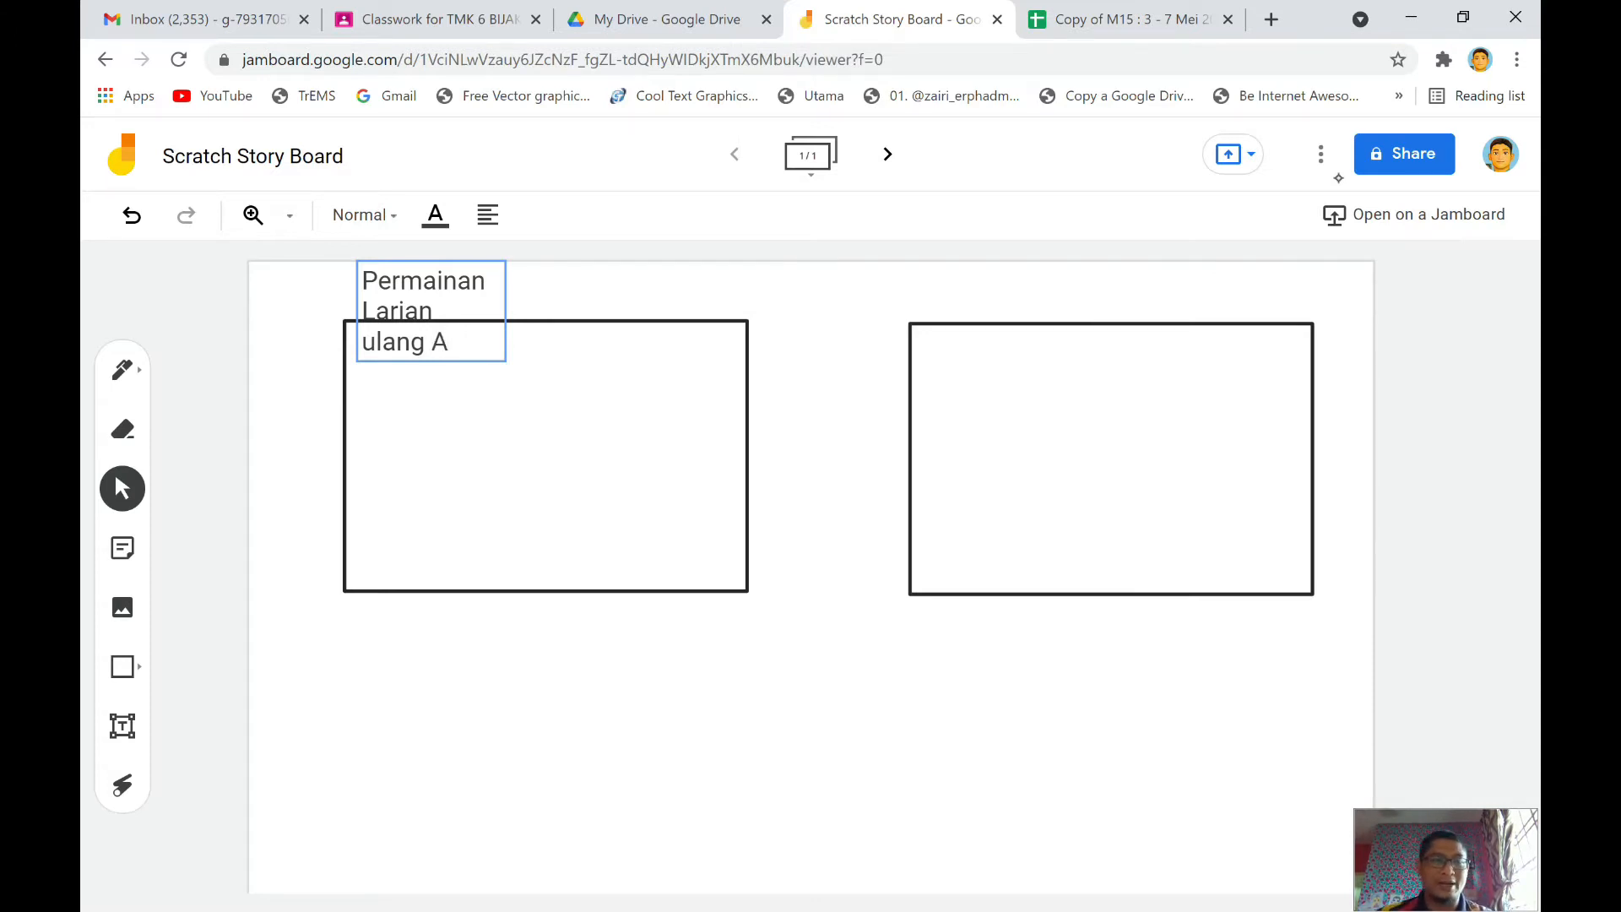
key("Caps_Lock")
type("alik")
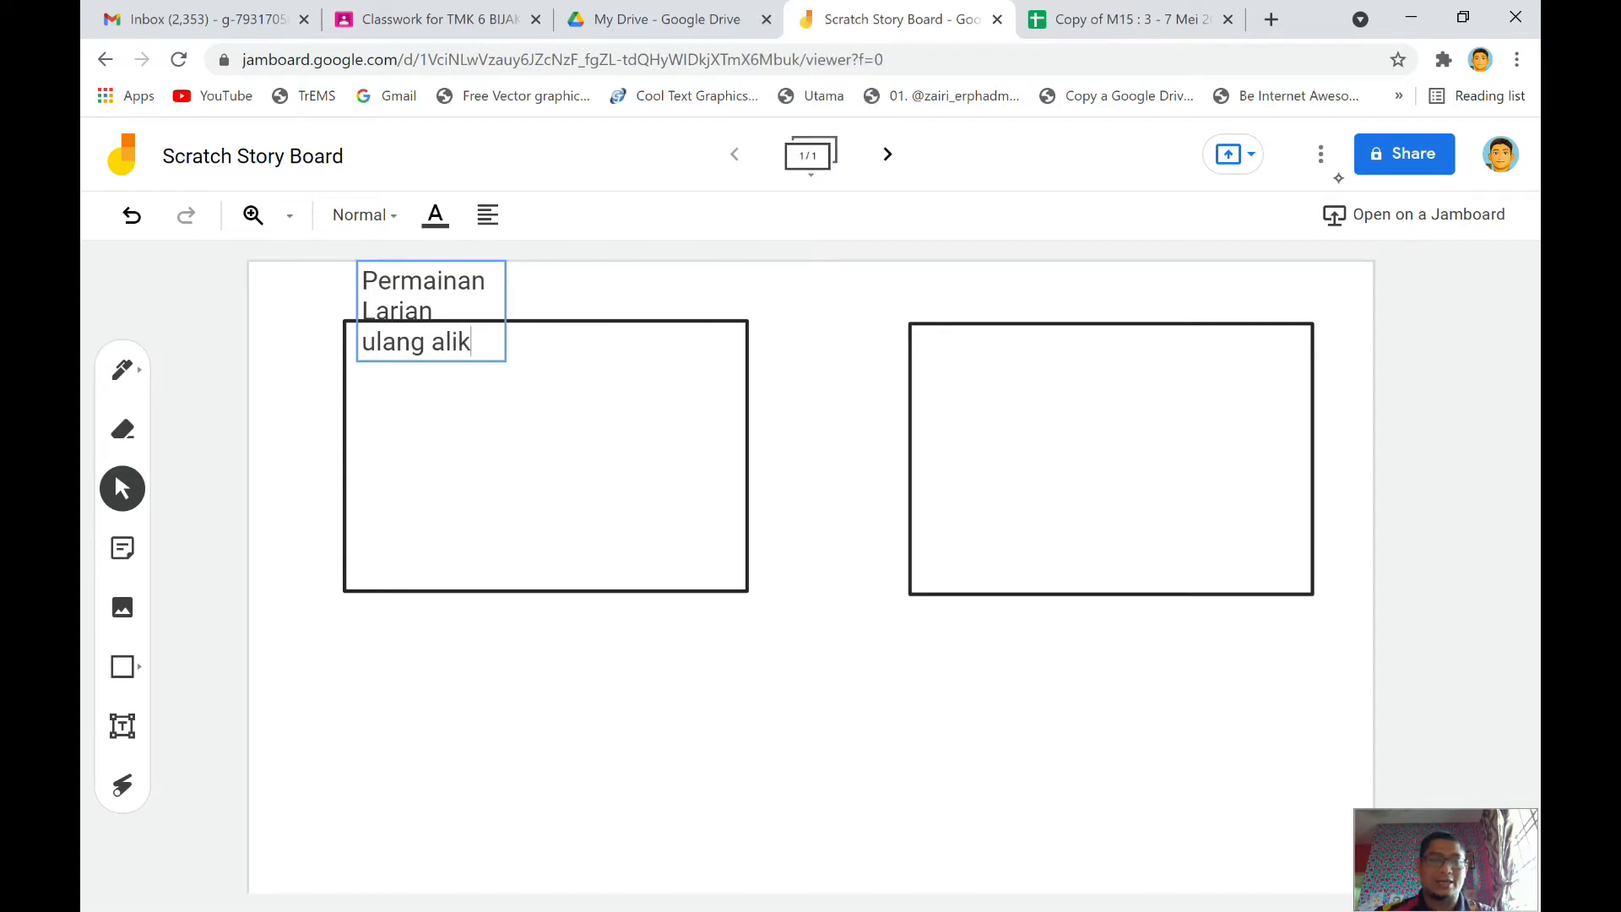
Widen the title text box to fit one line and move it to the top centre of the frame.
left_click_drag(506, 311, 772, 280)
left_click_drag(541, 281, 864, 292)
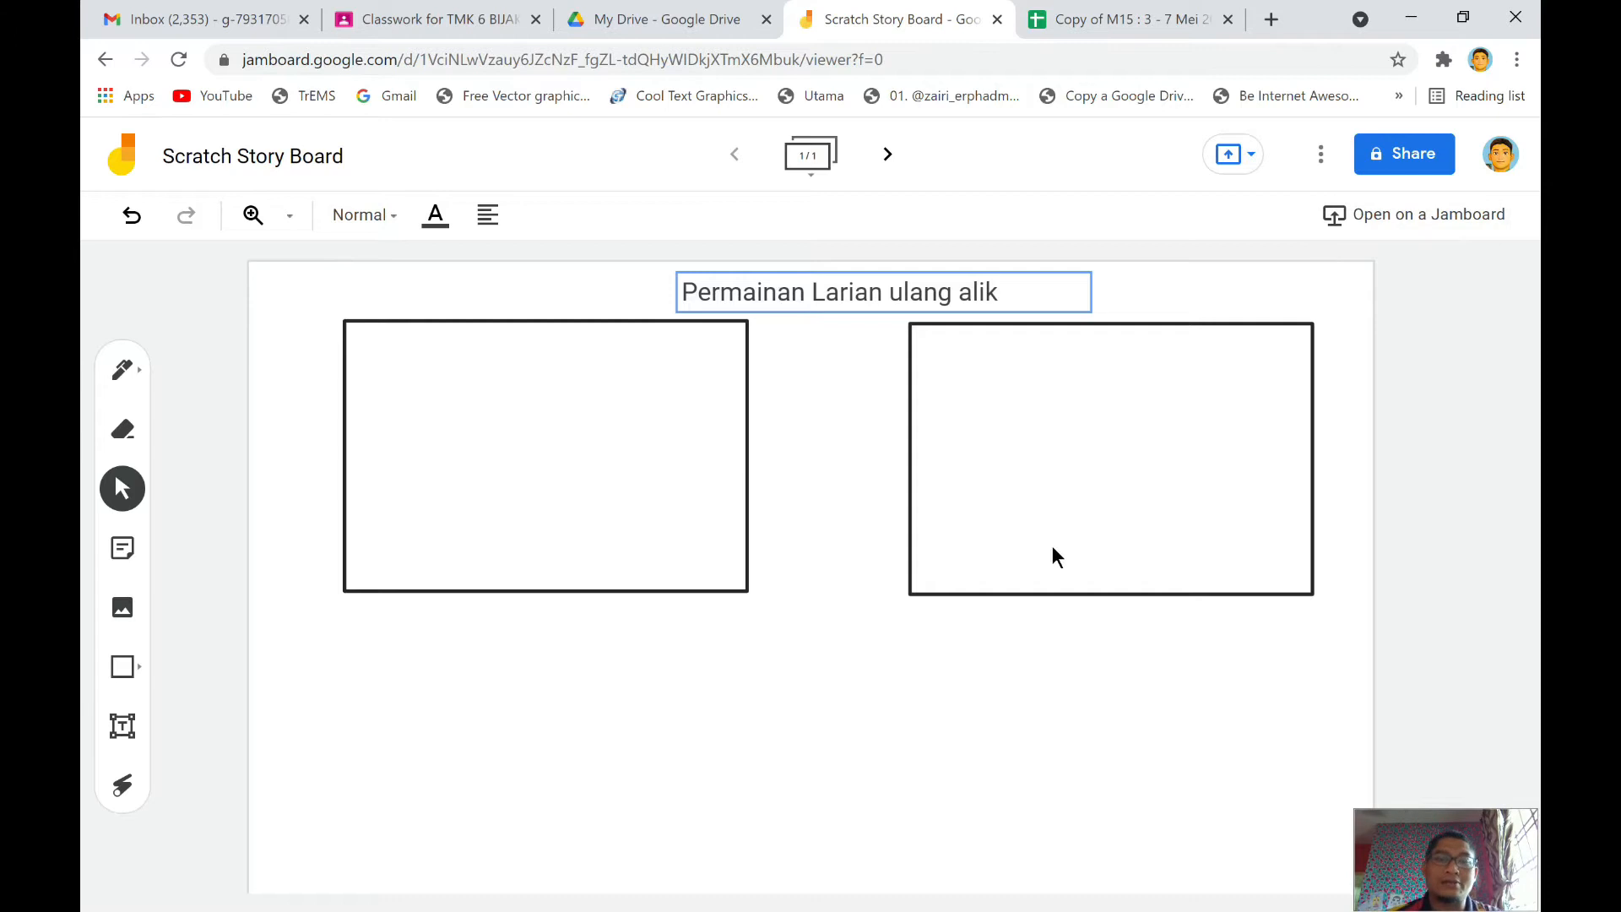
left_click(936, 746)
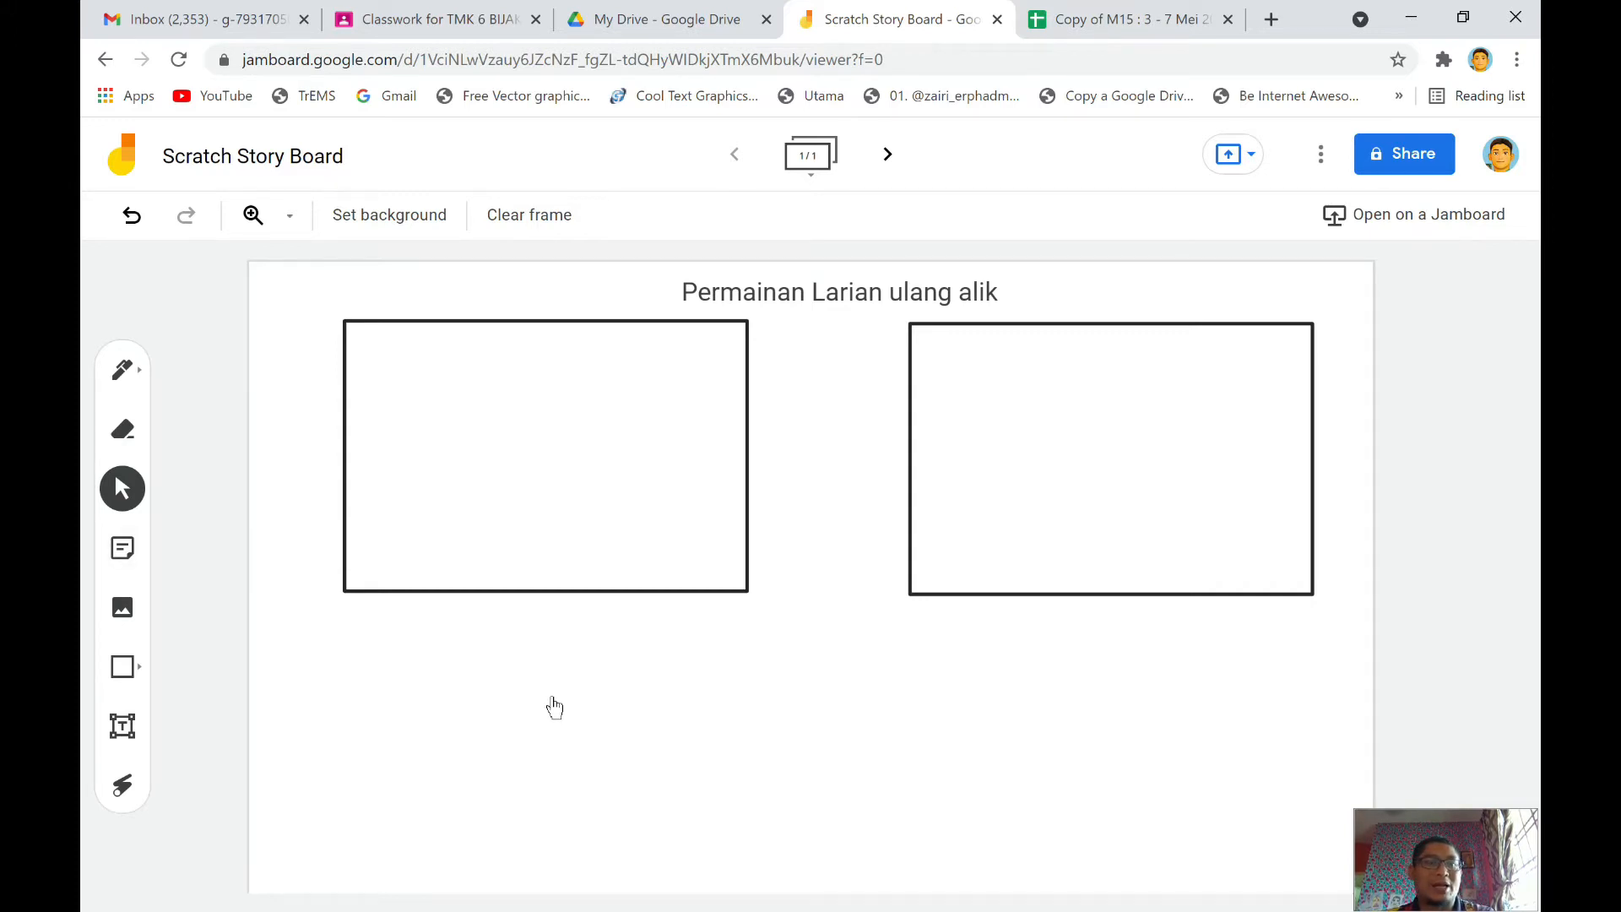
Handwrite a circled 1 beside the left rectangle and a circled 2 beside the right rectangle with the pen.
left_click(122, 370)
mouse_move(297, 421)
left_mouse_down()
mouse_move(285, 499)
mouse_move(334, 451)
mouse_move(315, 407)
left_mouse_up()
mouse_move(823, 463)
left_mouse_down()
mouse_move(855, 434)
mouse_move(835, 521)
left_mouse_up()
mouse_move(888, 415)
left_mouse_down()
mouse_move(898, 460)
mouse_move(885, 409)
left_mouse_up()
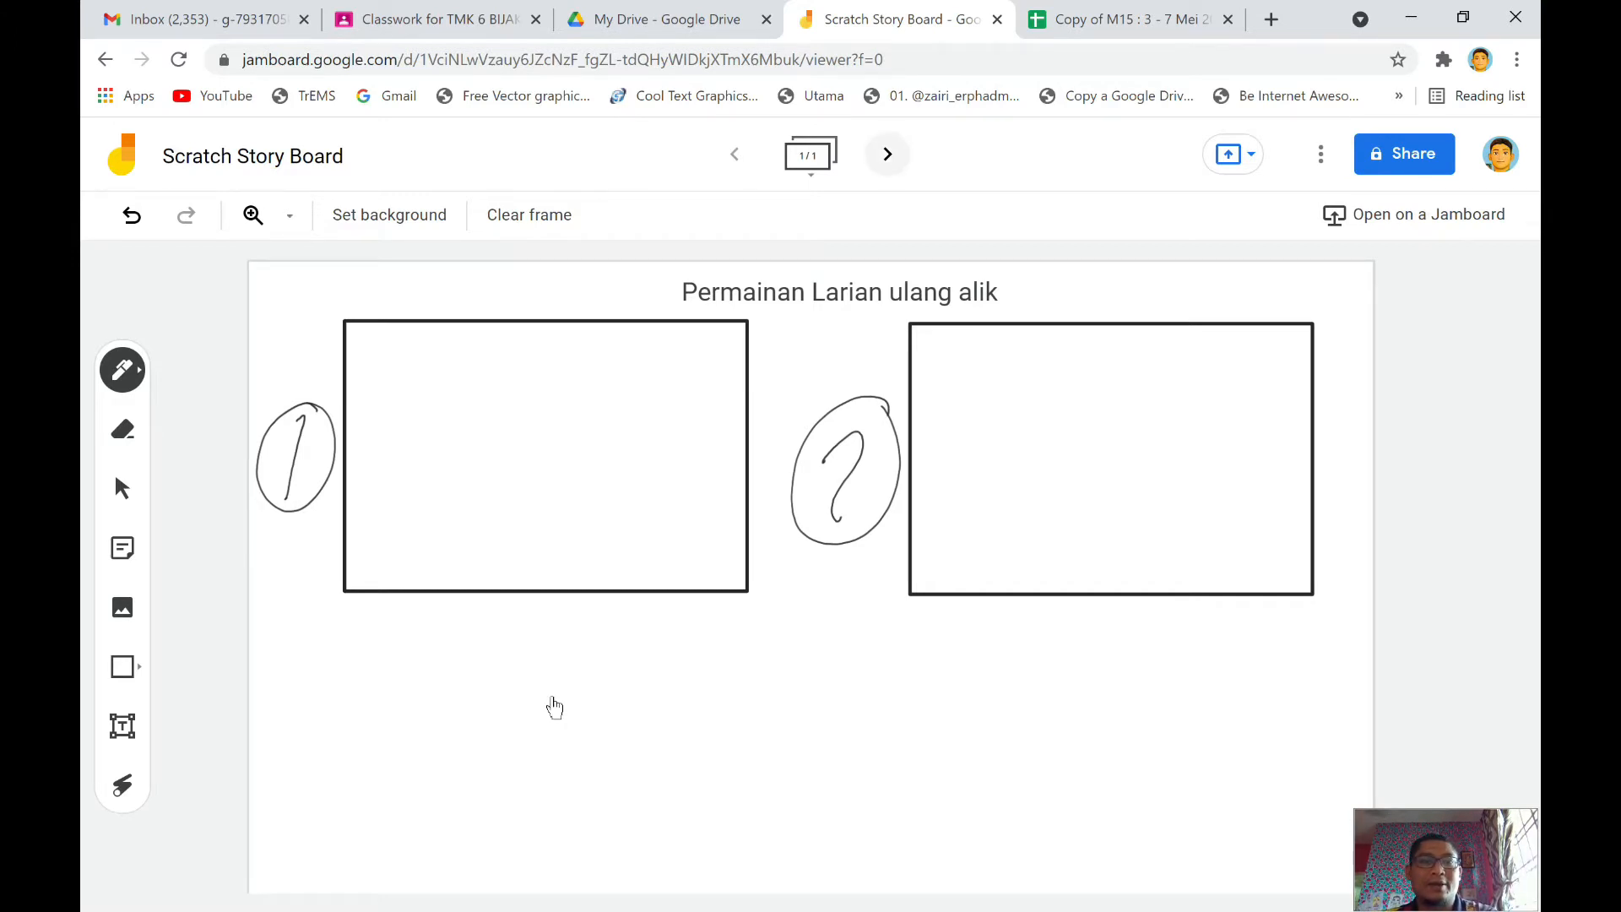
Add a blank second frame to the jam and return to the first frame.
left_click(888, 154)
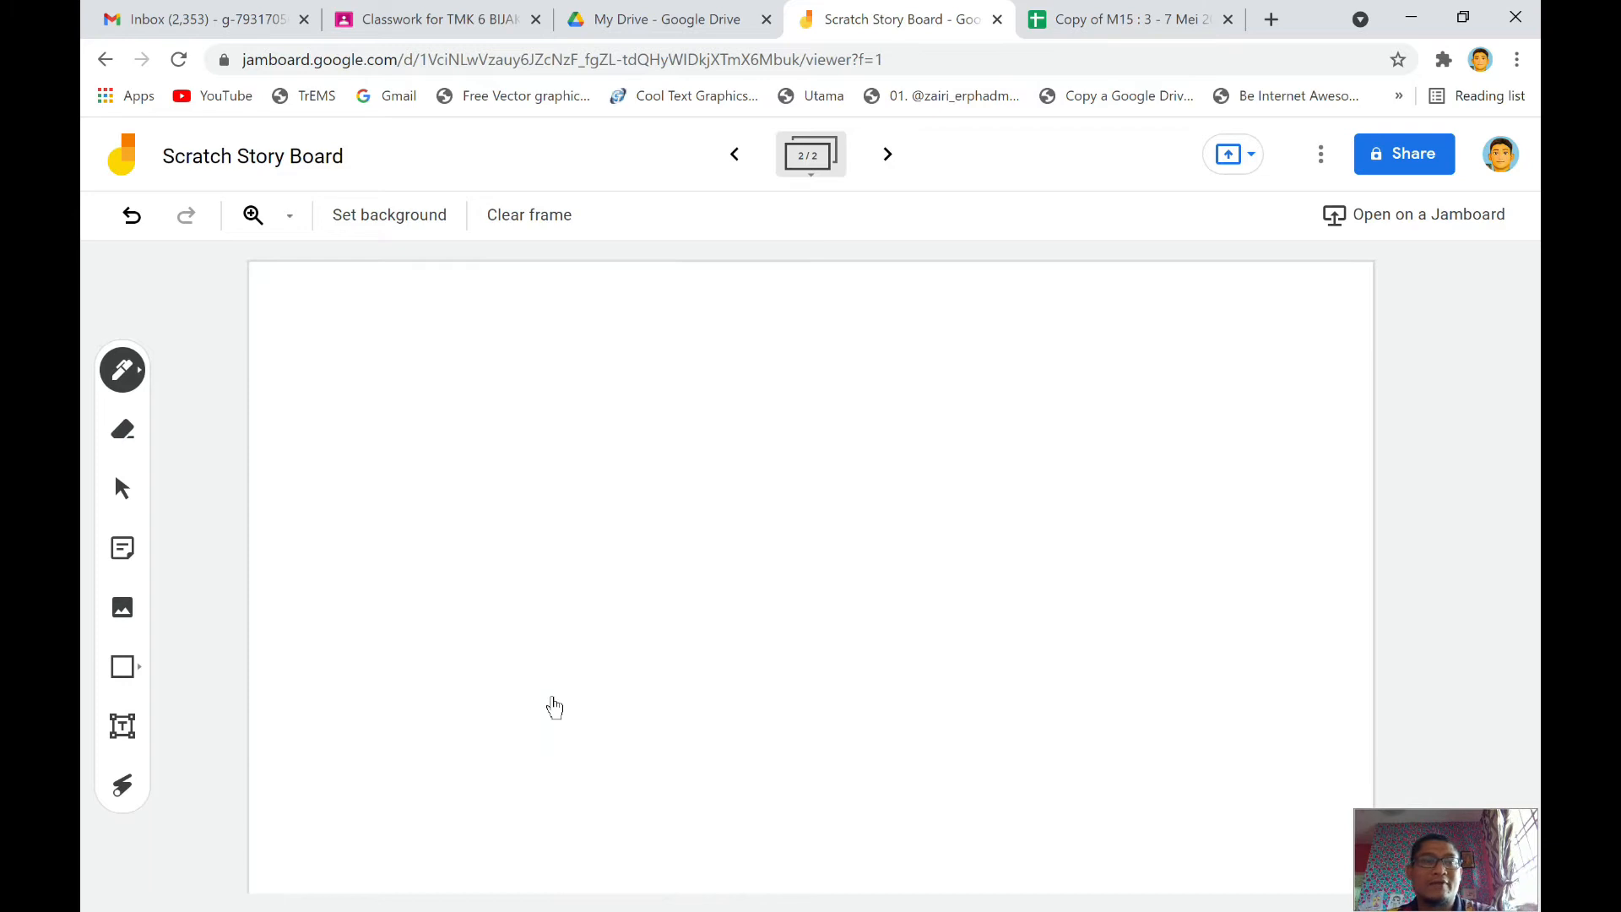
left_click(735, 155)
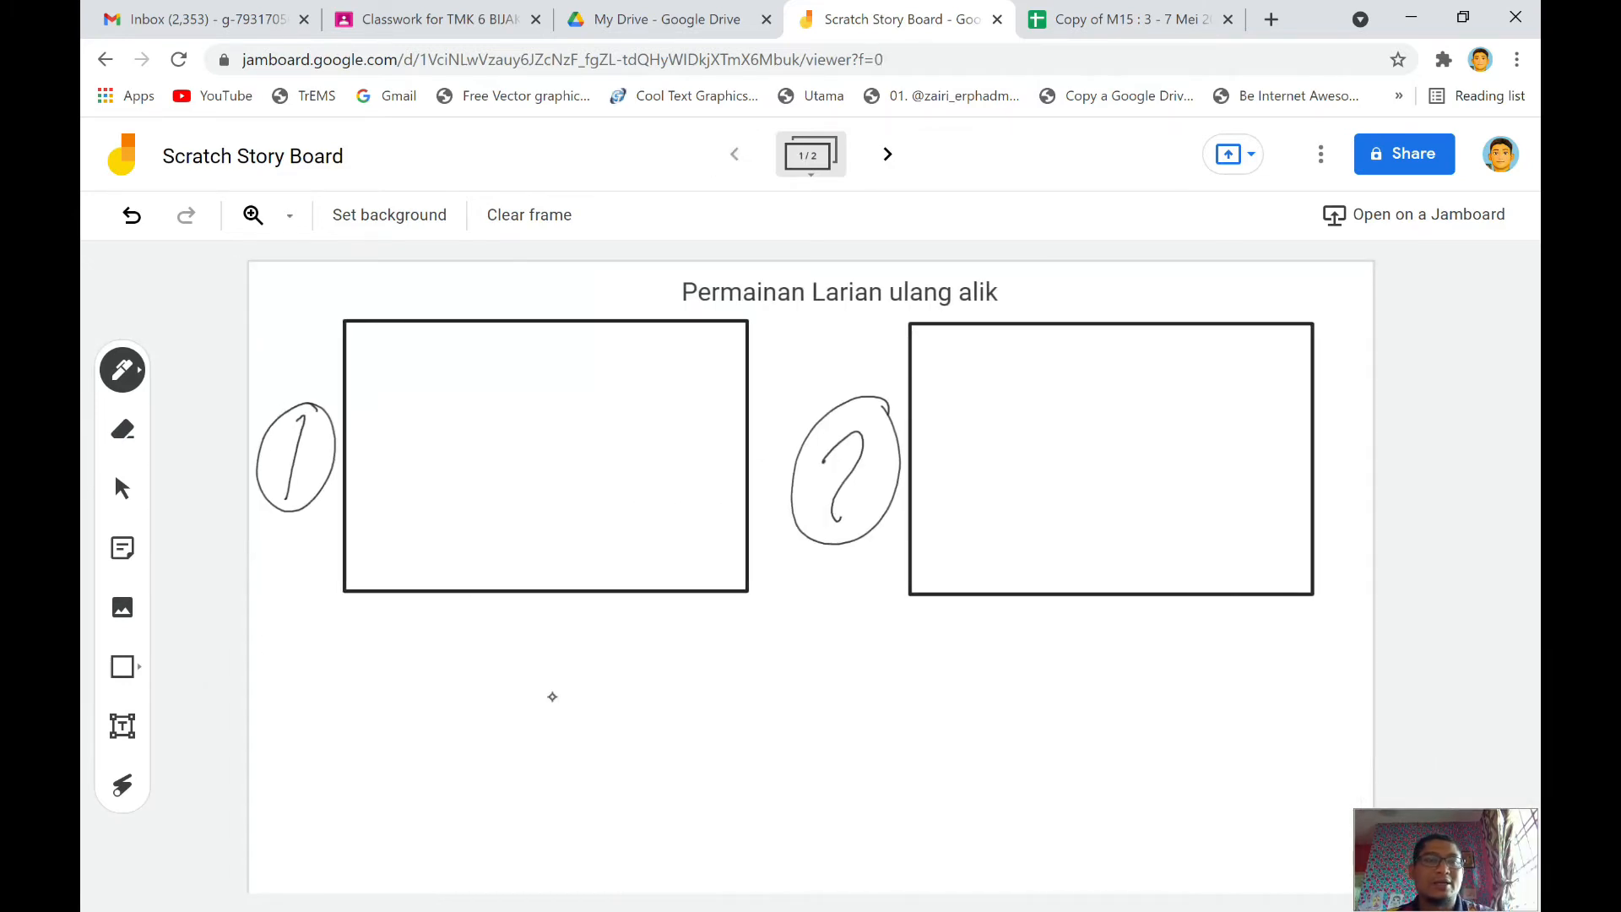
left_click(888, 154)
left_click(735, 154)
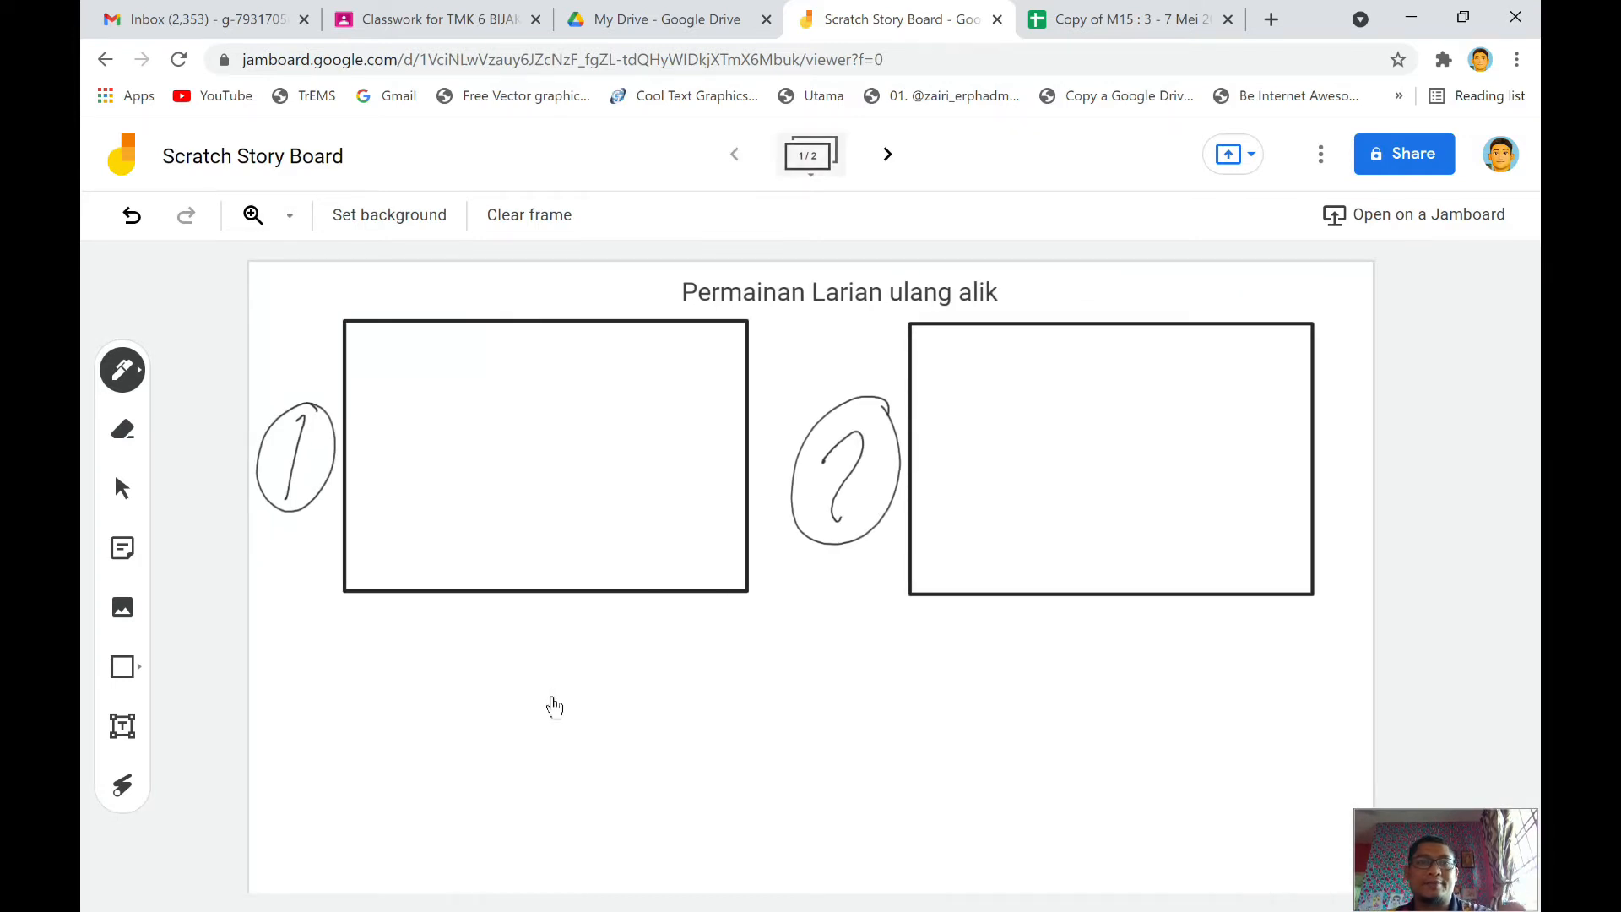
Delete the blank second frame from the jam.
left_click(811, 155)
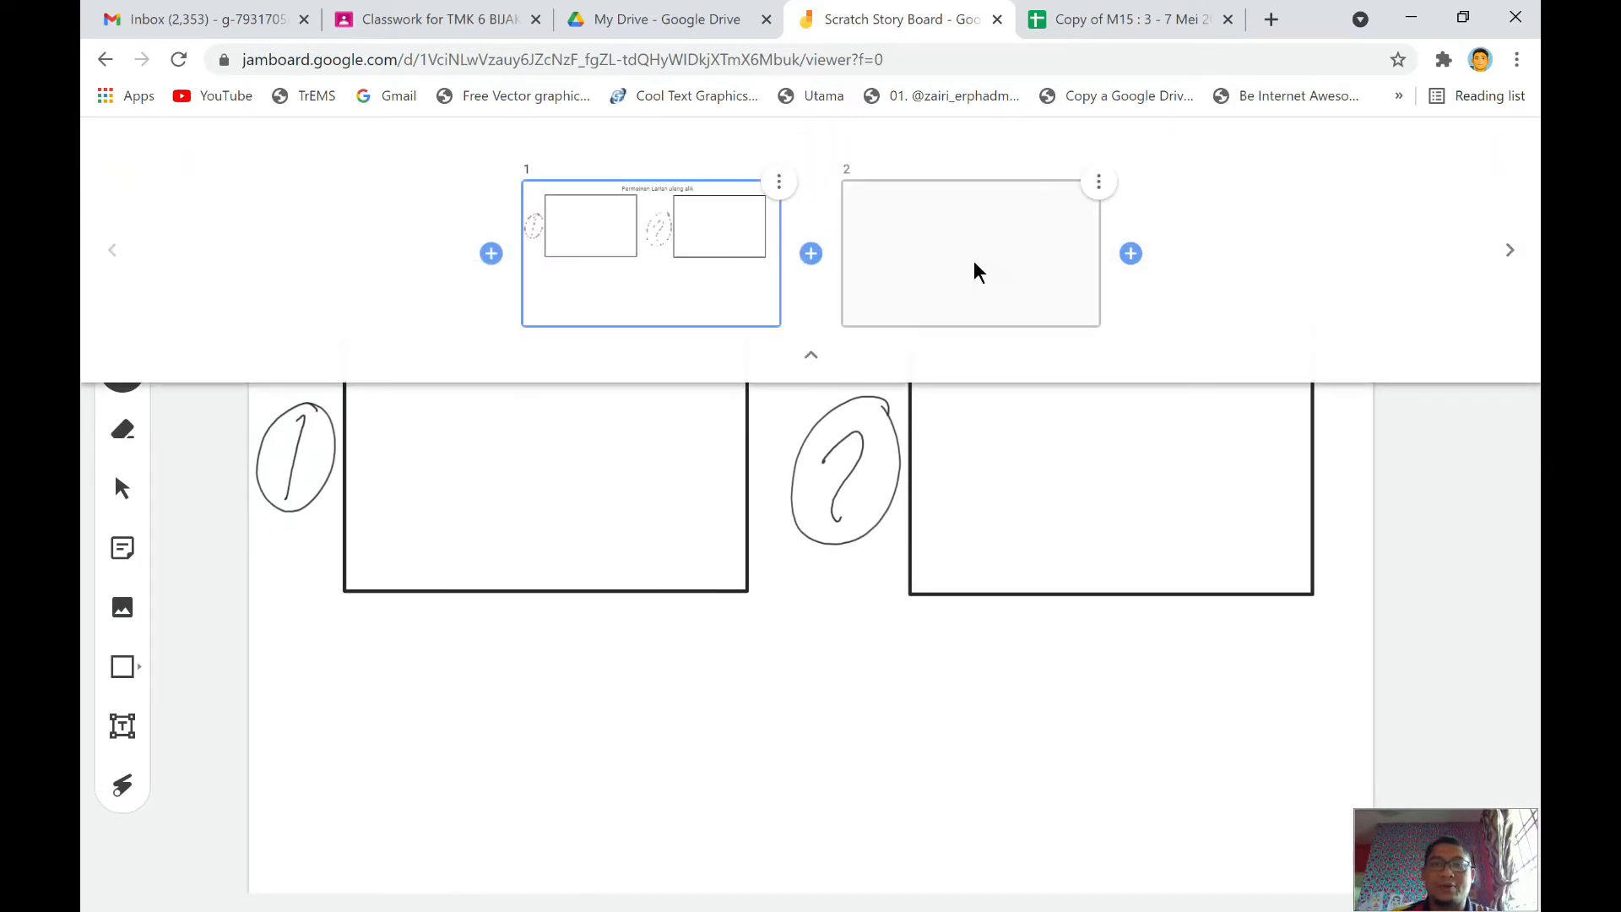
left_click(1097, 183)
left_click(1026, 225)
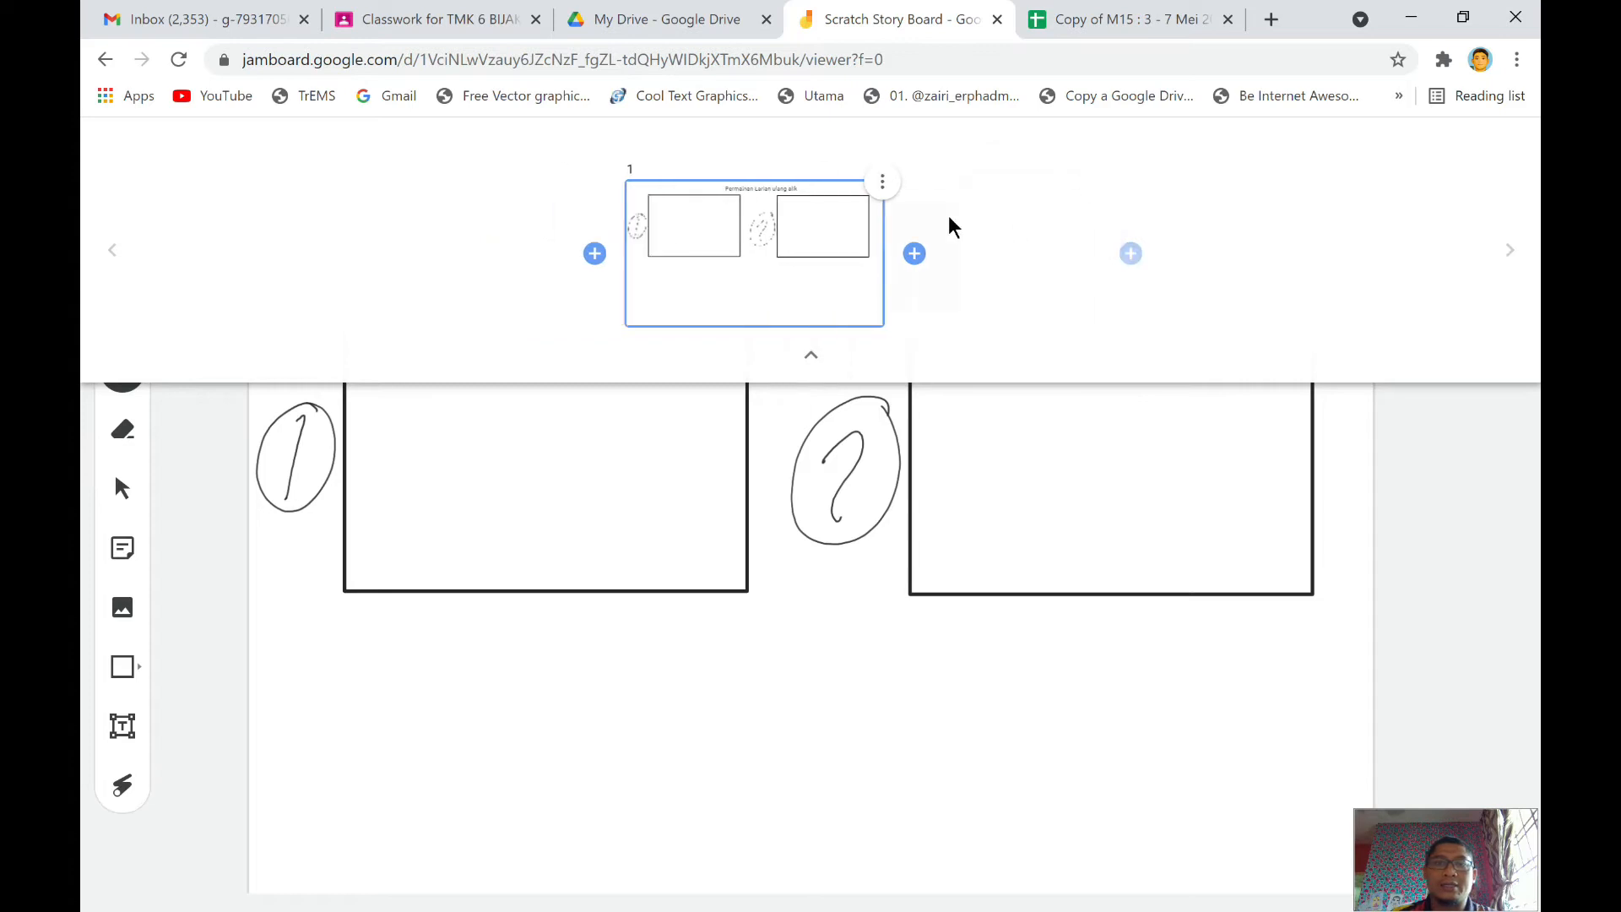
Duplicate the first storyboard frame as a second frame and close the frame overview.
left_click(943, 183)
left_click(905, 194)
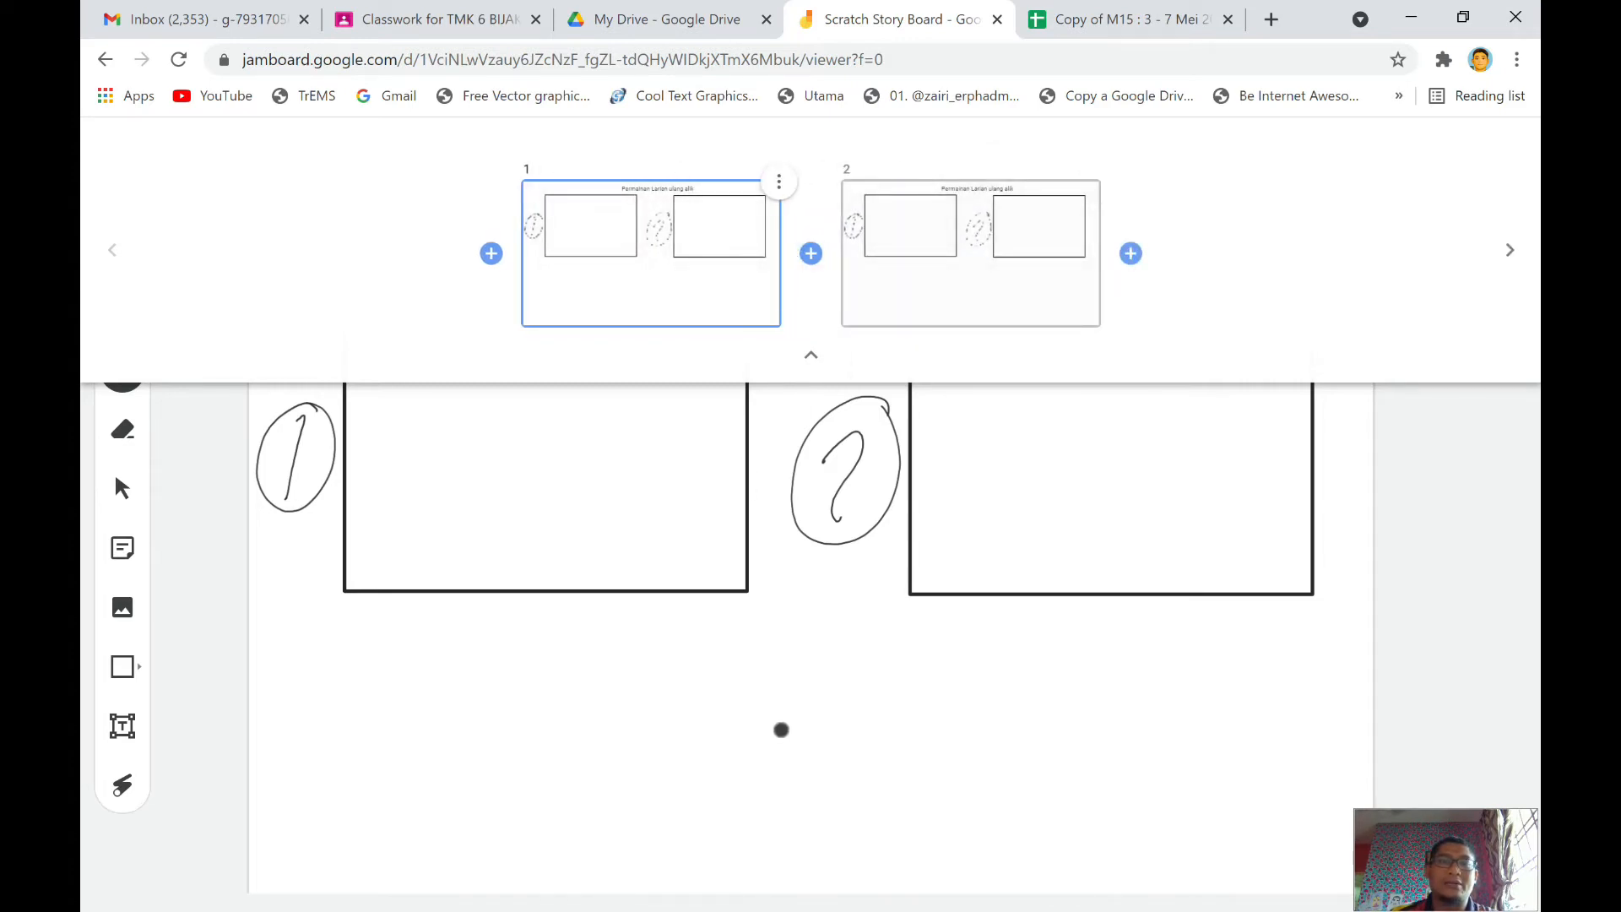
left_click(1511, 252)
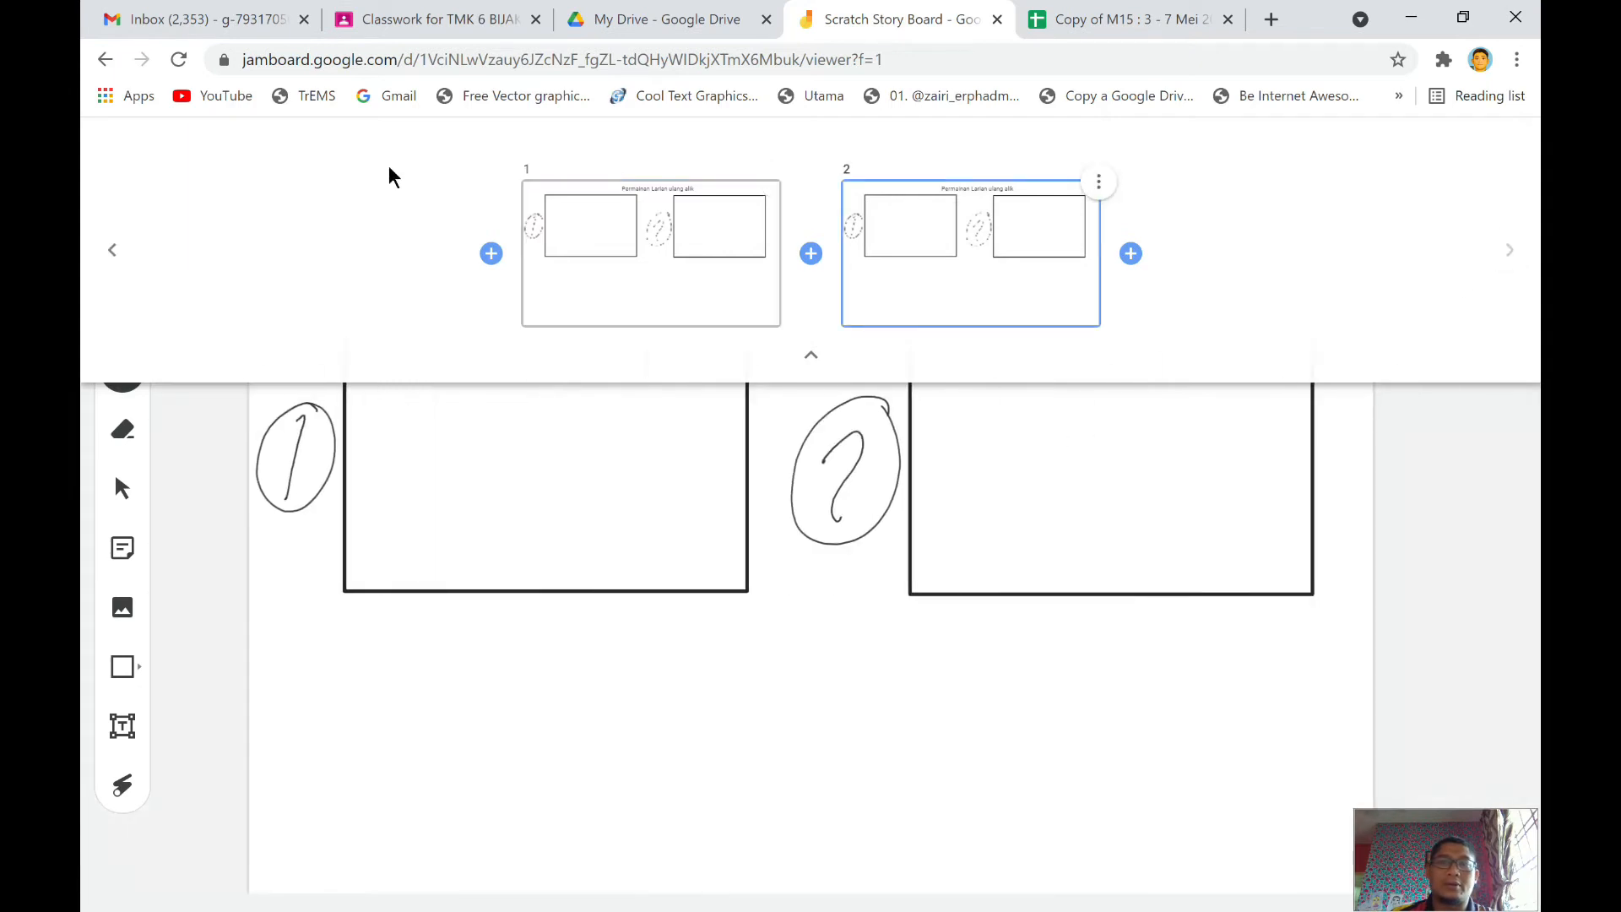
left_click(116, 250)
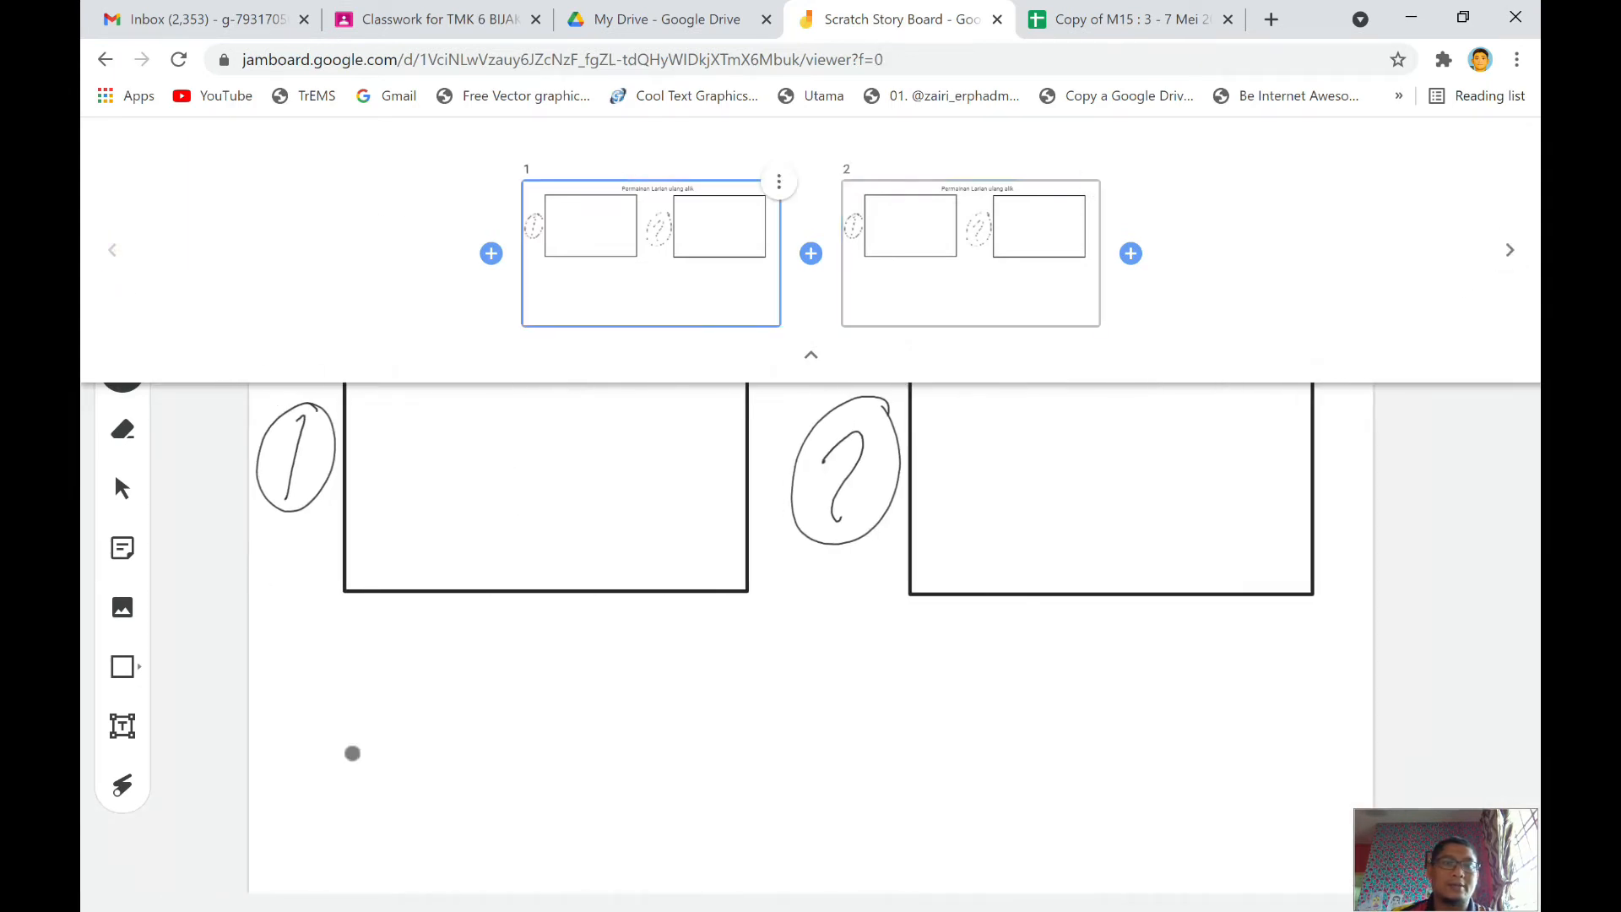
left_click(813, 355)
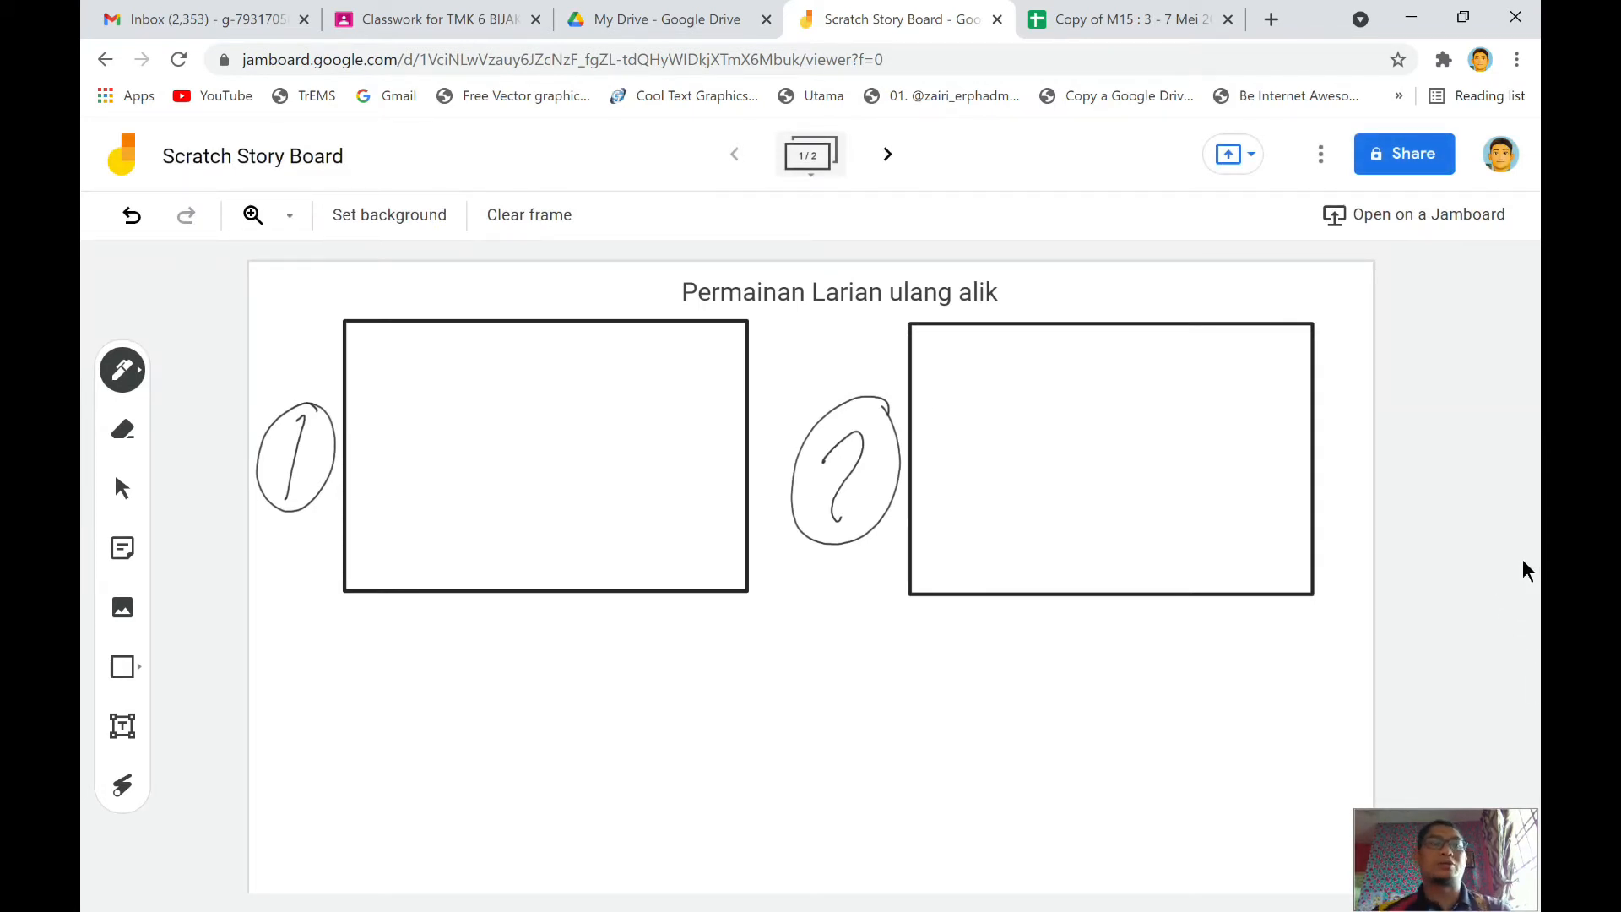
Erase the handwritten circled 1 beside the left rectangle on the second frame.
left_click(887, 155)
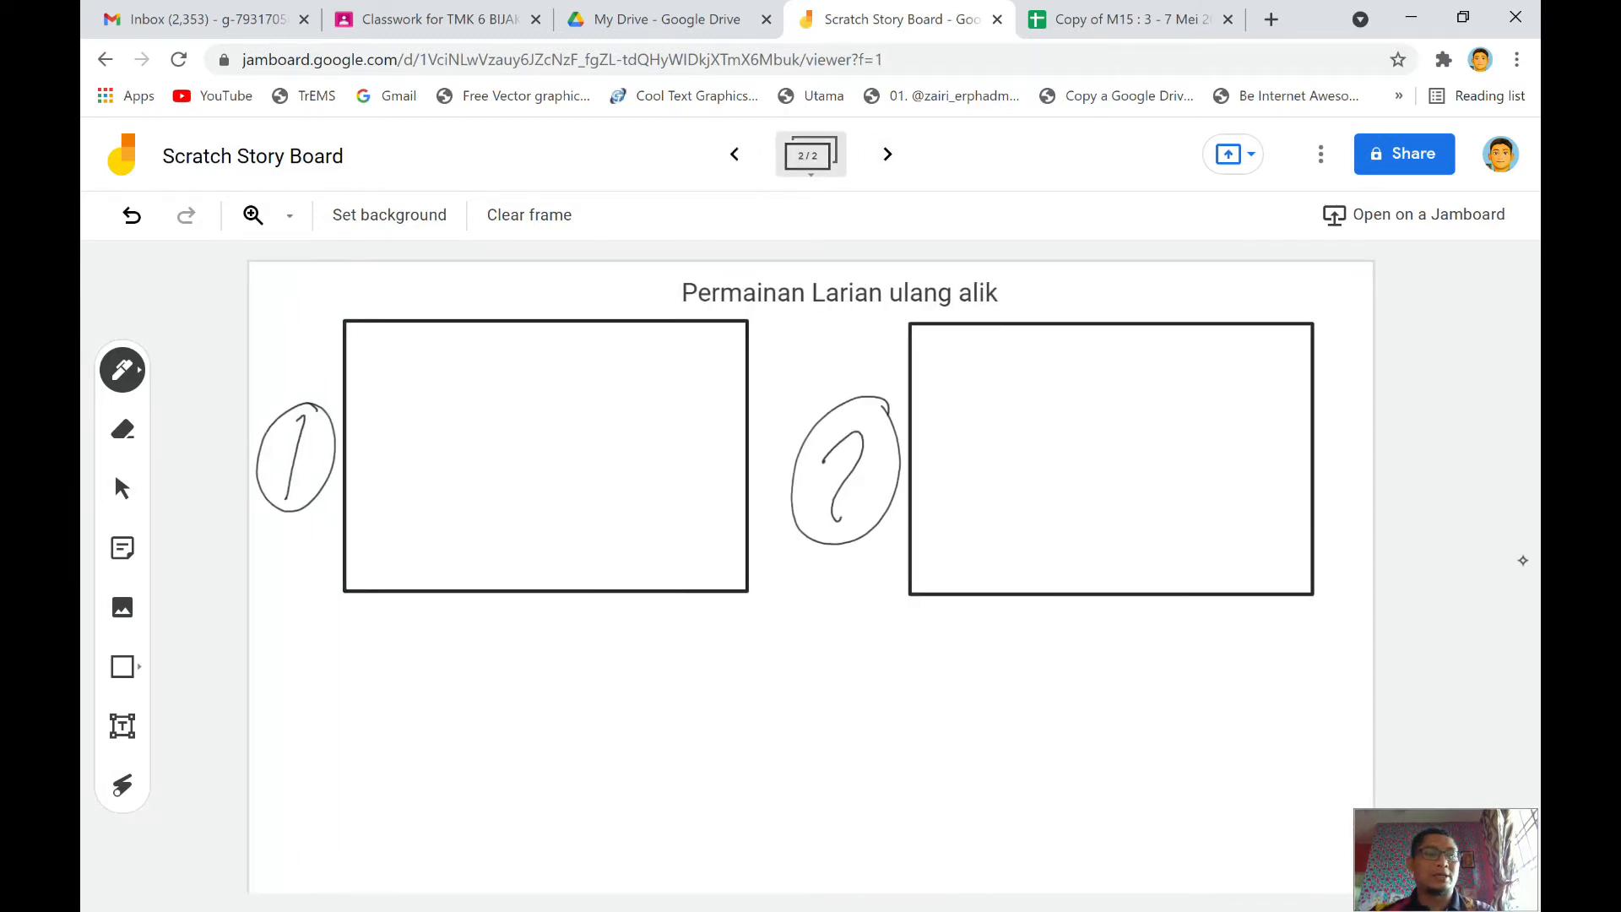
left_click(122, 429)
mouse_move(287, 422)
left_mouse_down()
mouse_move(312, 422)
mouse_move(308, 492)
mouse_move(274, 473)
mouse_move(315, 420)
mouse_move(271, 489)
mouse_move(257, 434)
mouse_move(313, 508)
left_mouse_up()
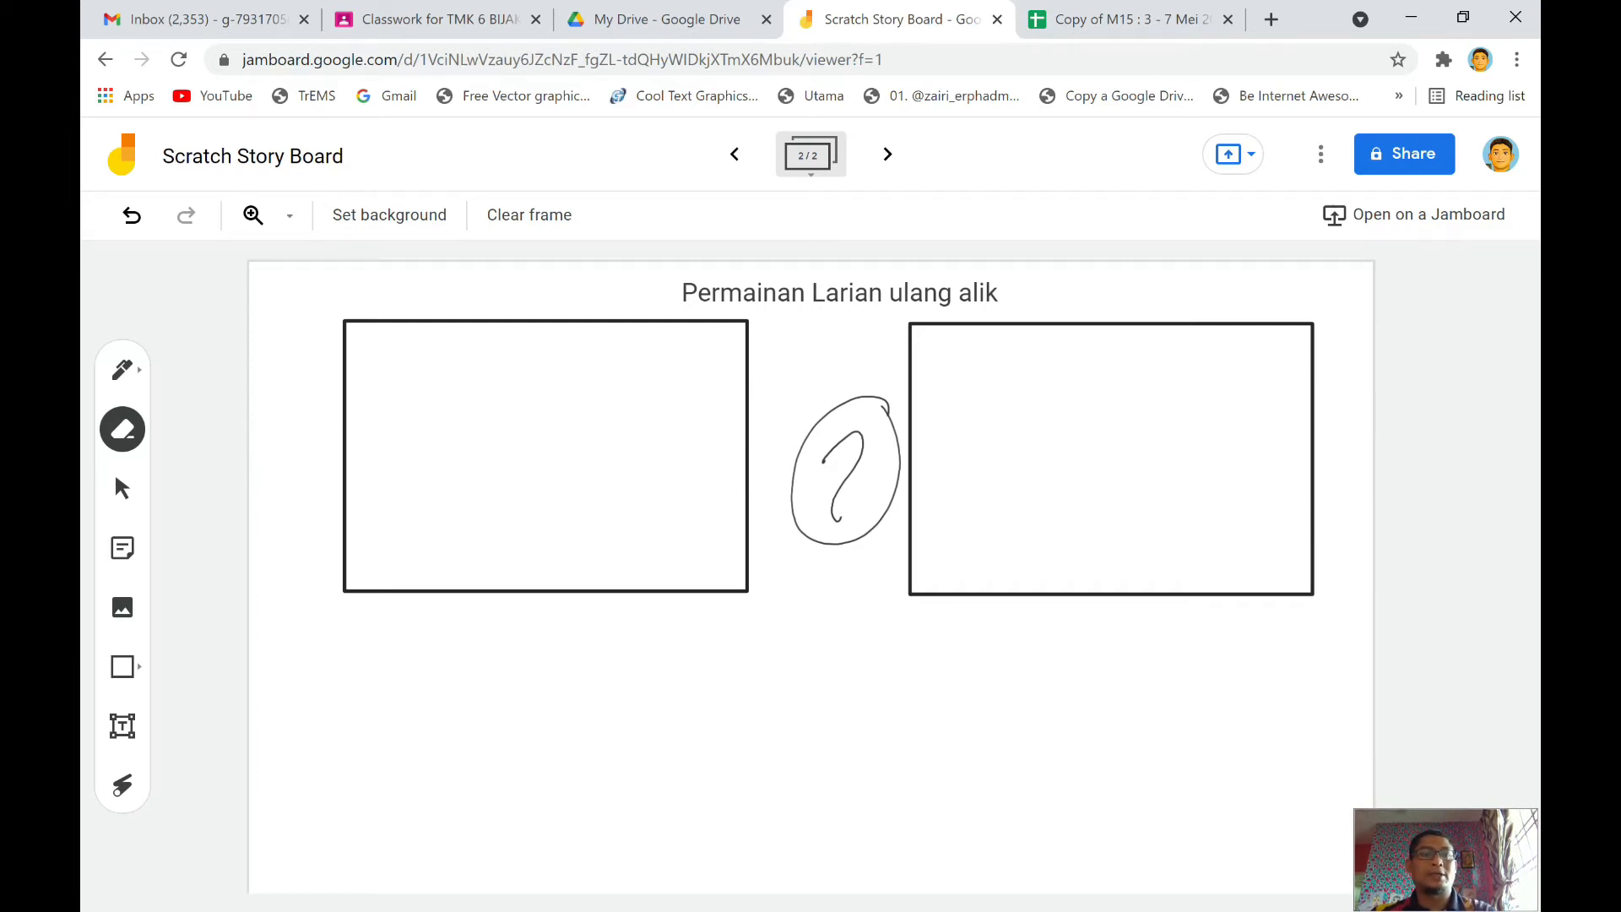
Erase the circled 2 on the second frame and handwrite a circled 3 beside the left rectangle and a circled 4 beside the right one.
left_click_drag(852, 411, 778, 487)
mouse_move(799, 570)
left_mouse_down()
mouse_move(892, 494)
mouse_move(894, 471)
mouse_move(832, 456)
mouse_move(806, 538)
mouse_move(819, 549)
mouse_move(793, 474)
mouse_move(857, 479)
mouse_move(860, 431)
left_mouse_up()
left_click(122, 369)
mouse_move(289, 431)
left_mouse_down()
mouse_move(317, 438)
mouse_move(288, 476)
left_mouse_up()
left_click_drag(318, 401, 344, 468)
mouse_move(818, 404)
left_mouse_down()
mouse_move(841, 464)
mouse_move(856, 457)
left_mouse_up()
left_click_drag(841, 422, 844, 520)
left_click_drag(767, 445, 872, 399)
left_click_drag(827, 543, 878, 405)
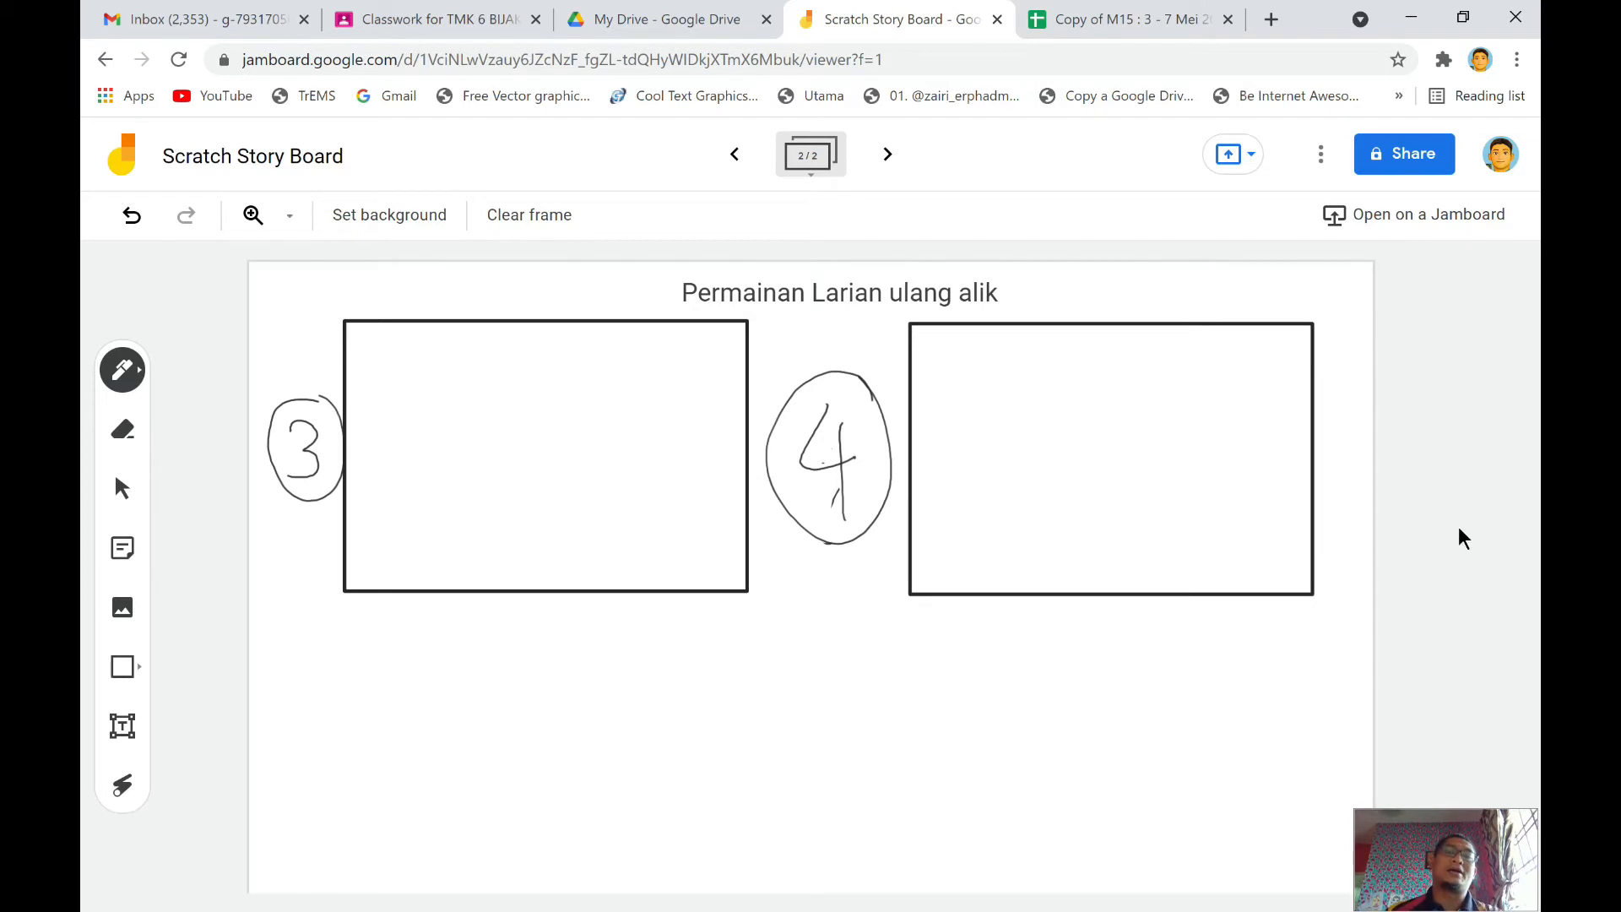
Return to the first frame and erase the handwritten circled 1 and 2 beside the rectangles.
left_click(735, 155)
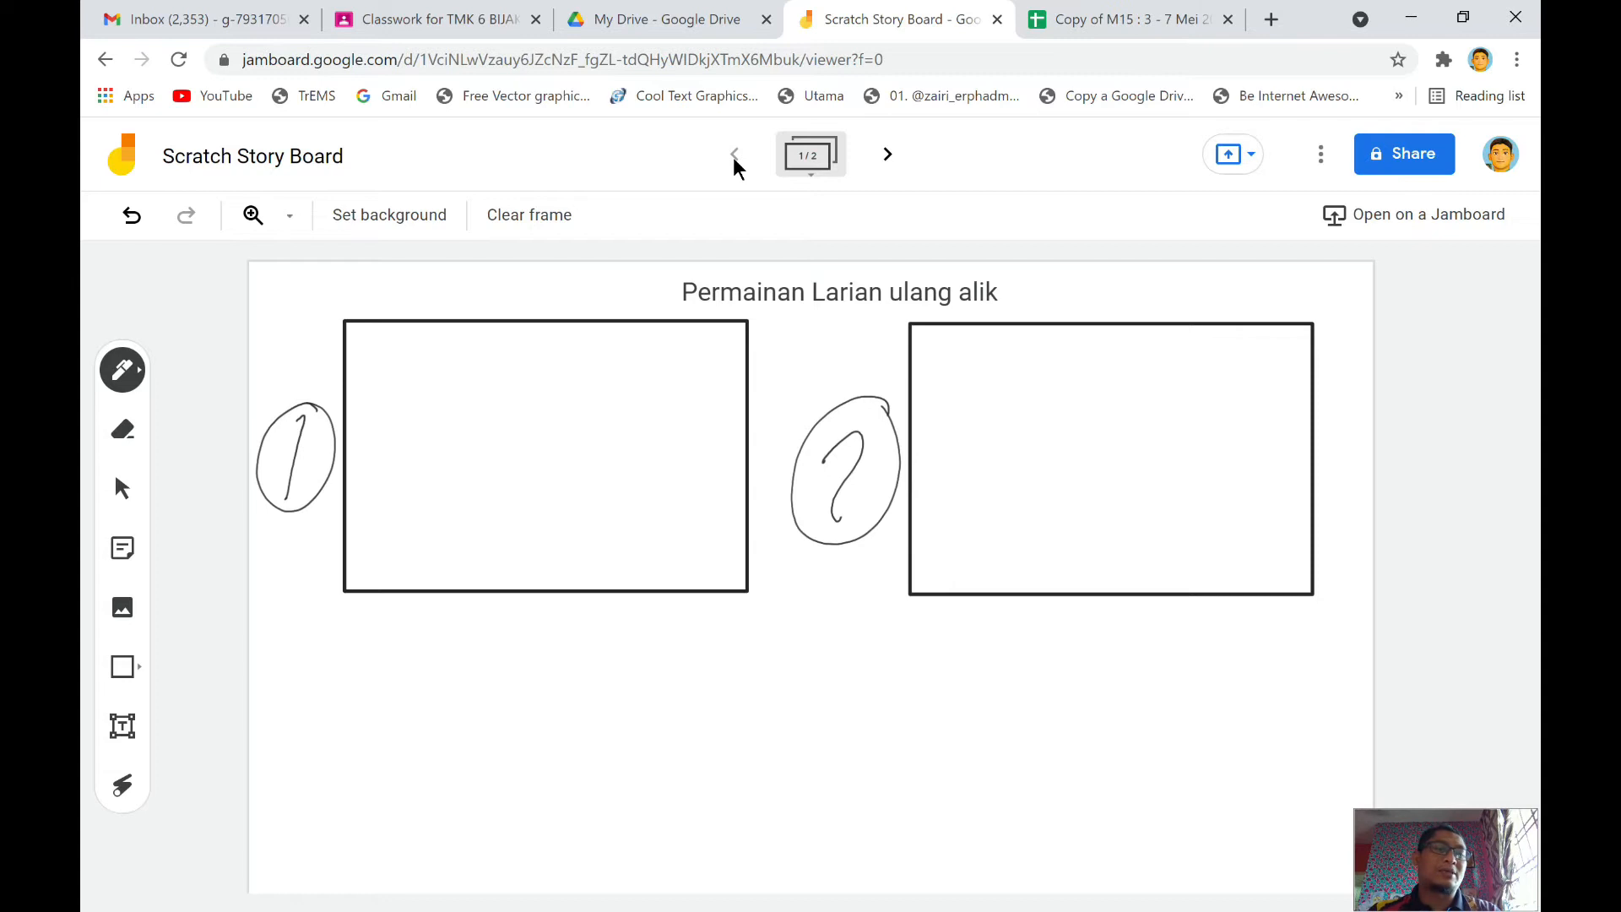
left_click(122, 430)
mouse_move(323, 422)
left_mouse_down()
mouse_move(319, 399)
mouse_move(257, 432)
mouse_move(263, 505)
mouse_move(326, 464)
mouse_move(304, 405)
mouse_move(293, 459)
mouse_move(281, 428)
mouse_move(261, 454)
left_mouse_up()
mouse_move(892, 390)
left_mouse_down()
mouse_move(797, 456)
mouse_move(807, 532)
mouse_move(886, 422)
mouse_move(905, 475)
mouse_move(814, 539)
mouse_move(793, 489)
mouse_move(836, 540)
mouse_move(872, 394)
left_mouse_up()
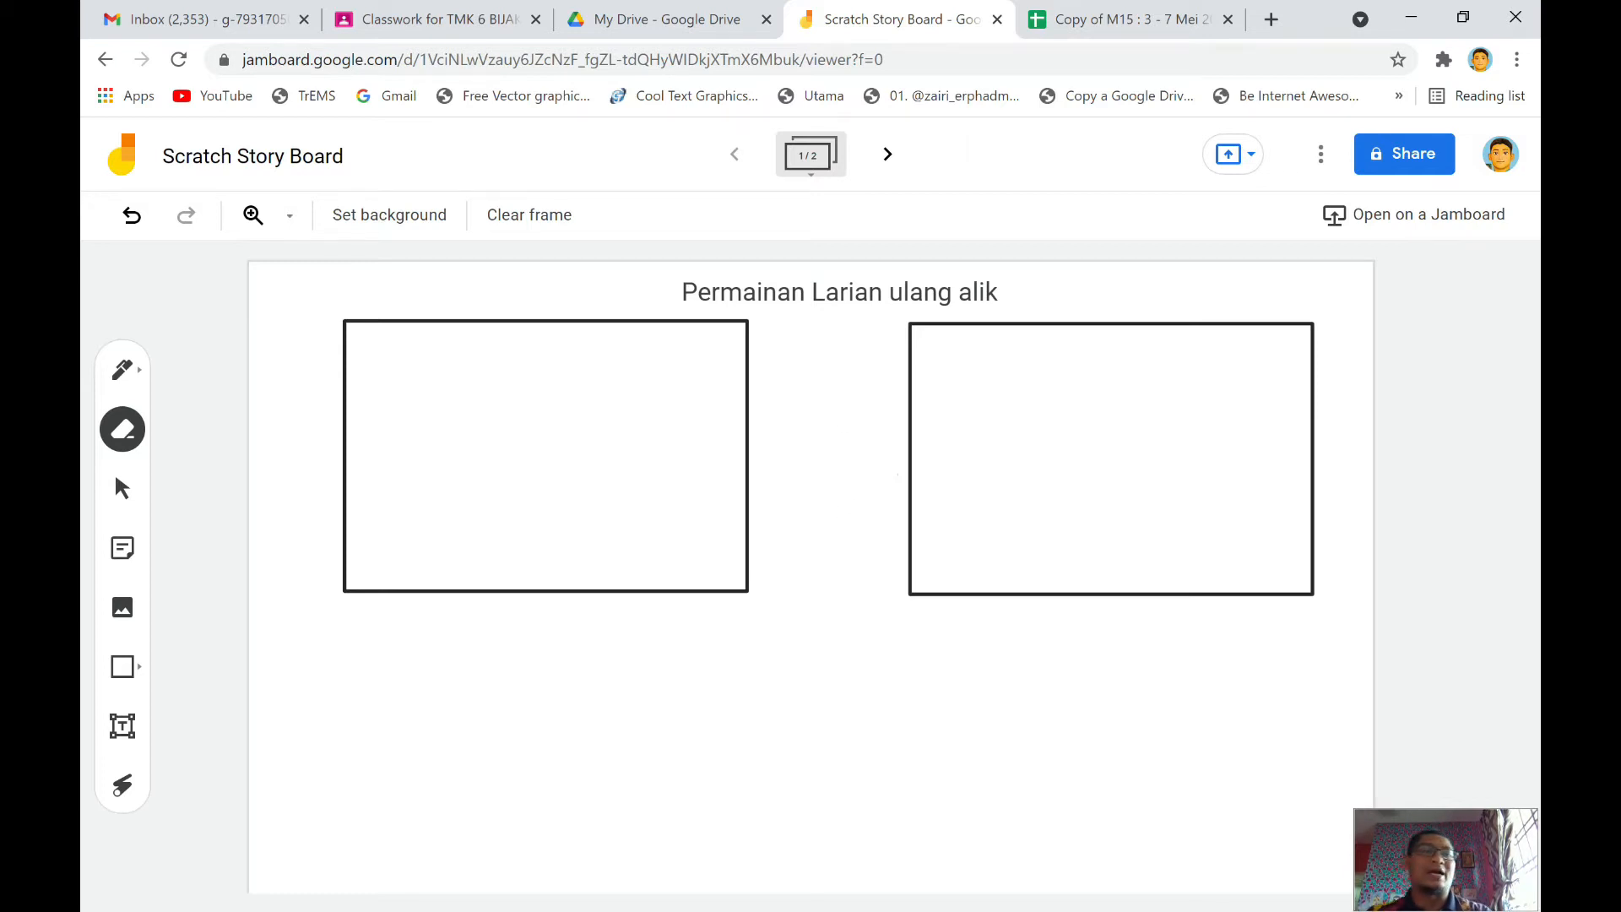
Draw a stick figure standing between two triangular cones inside the first frame's left rectangle.
key("p")
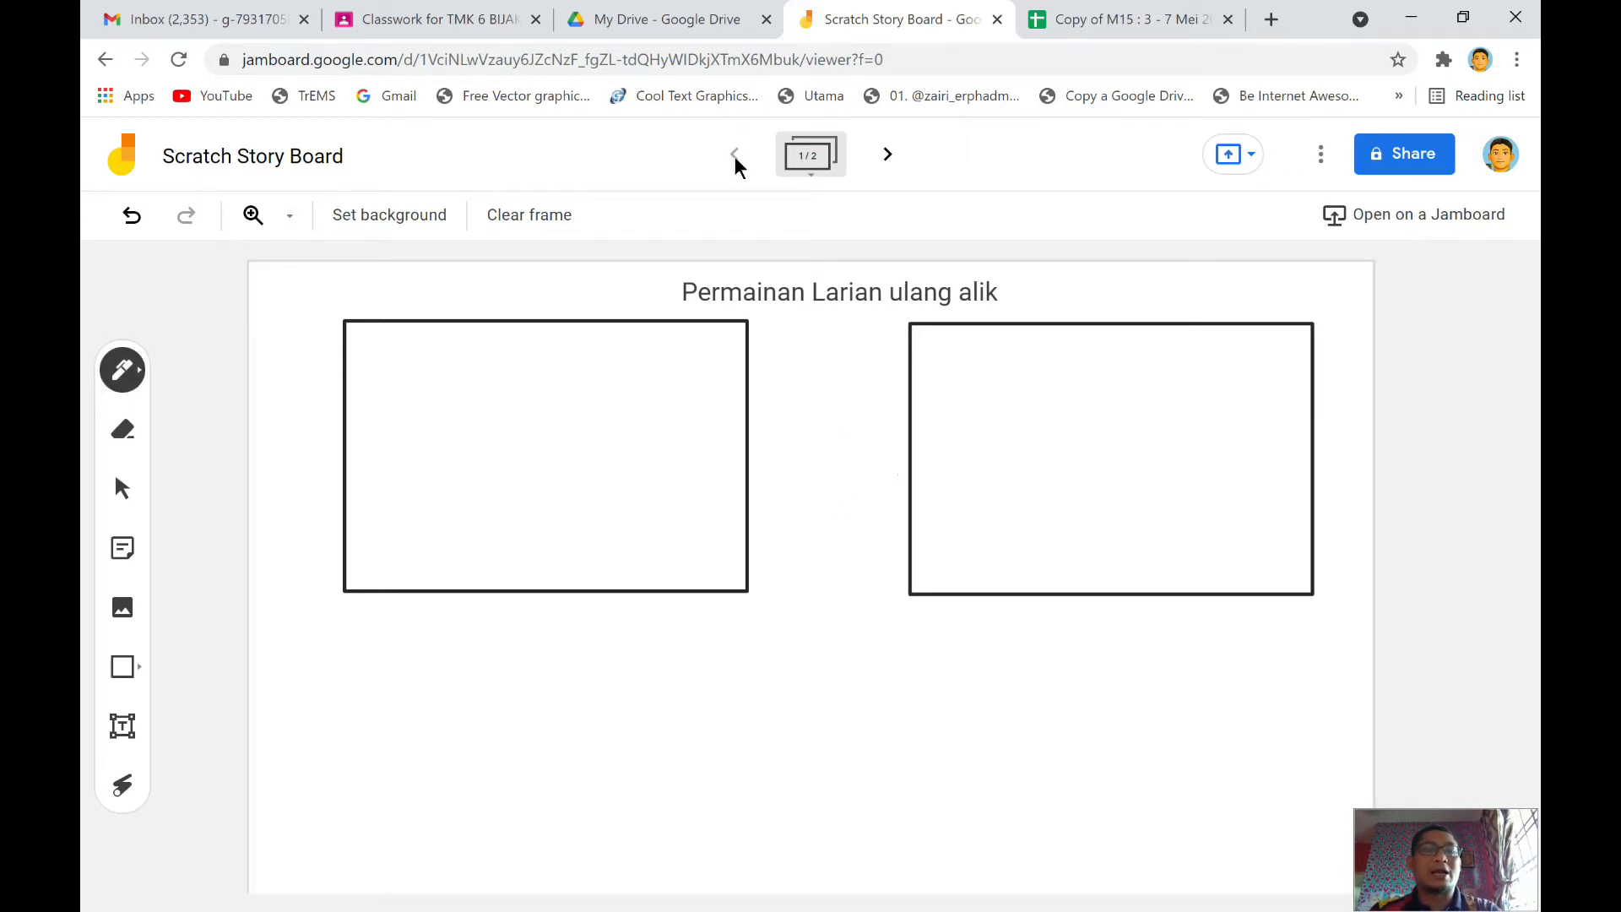
mouse_move(560, 383)
left_mouse_down()
mouse_move(570, 428)
mouse_move(573, 390)
left_mouse_up()
mouse_move(548, 505)
left_mouse_down()
mouse_move(514, 553)
mouse_move(589, 546)
left_mouse_up()
left_click_drag(547, 460, 517, 475)
left_click_drag(548, 462, 589, 483)
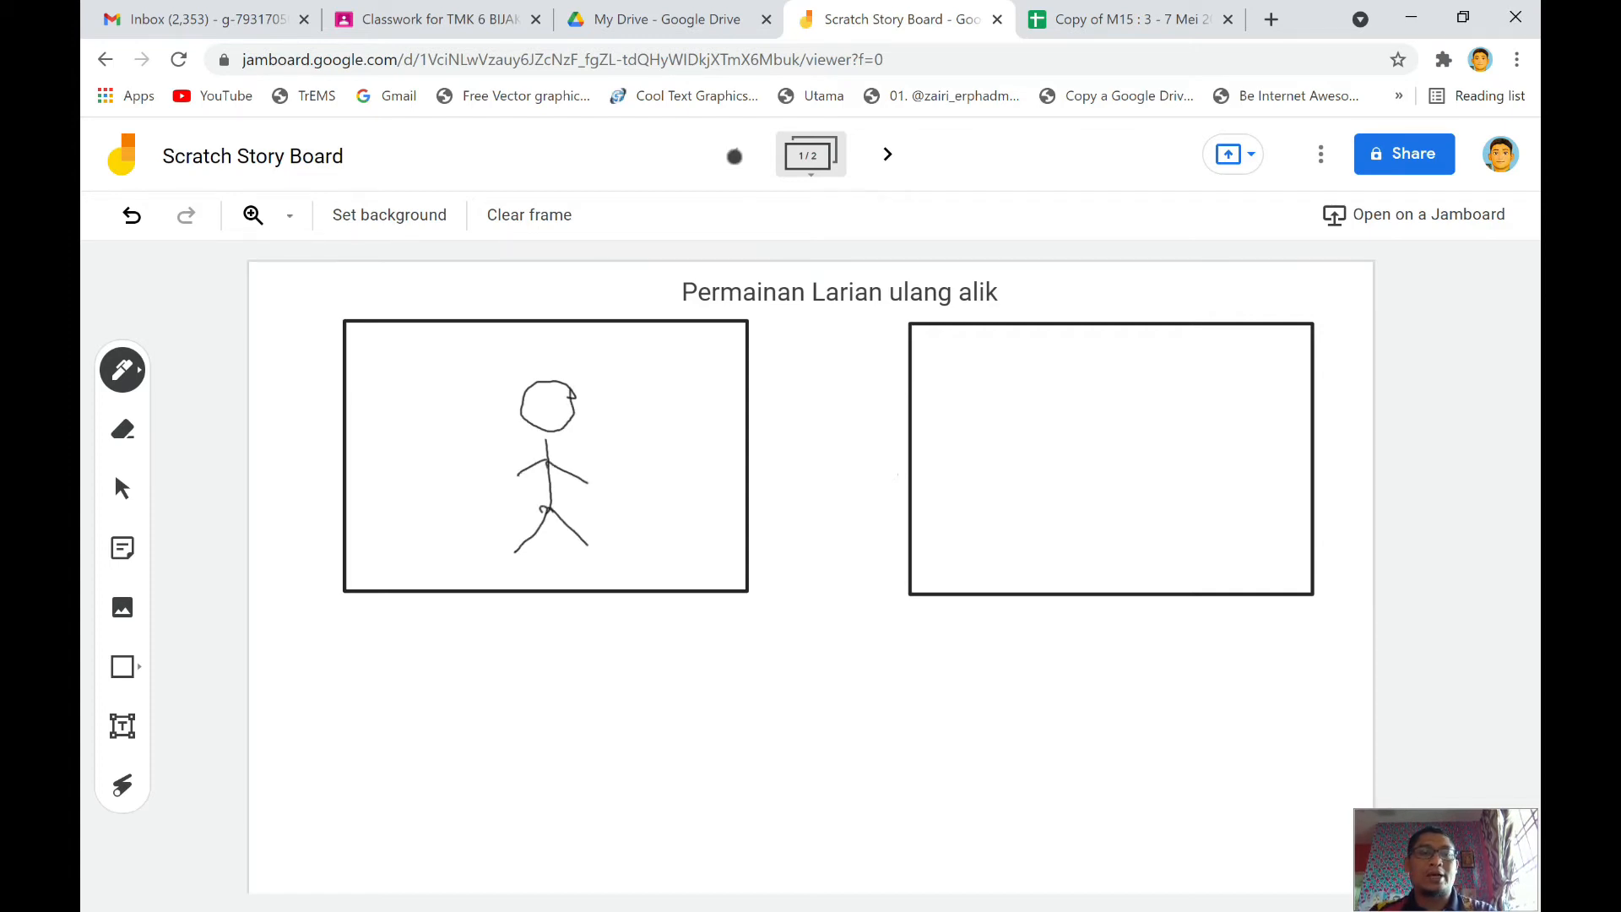
left_click_drag(393, 475, 414, 556)
left_click_drag(403, 482, 360, 558)
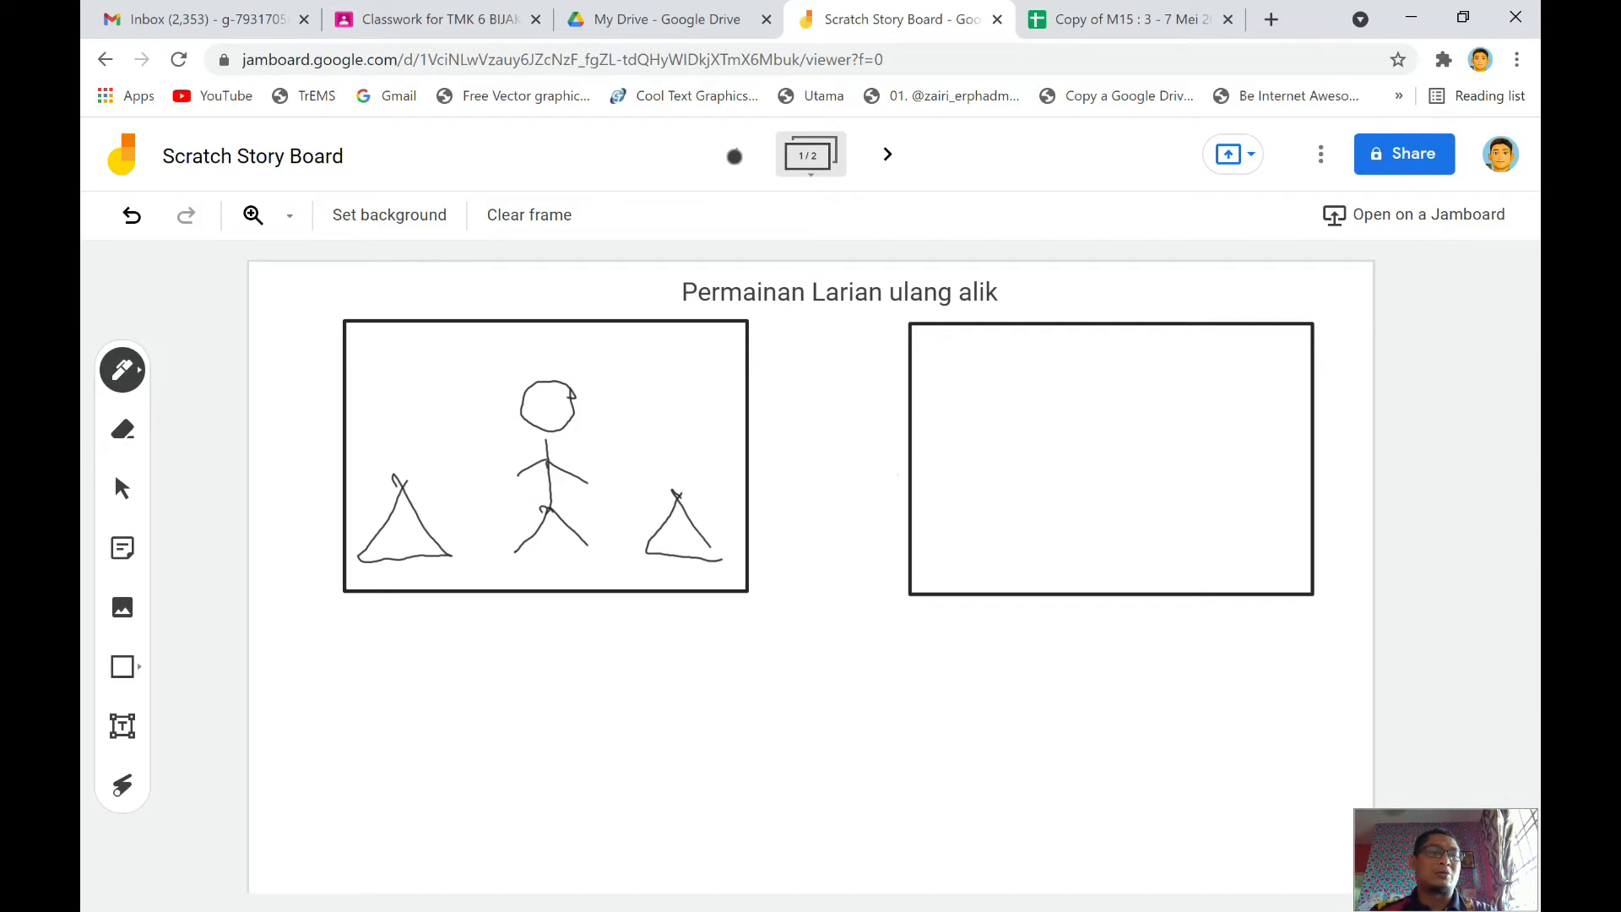
Start a yellow sticky note with the text "1. Masukkan Spirt".
left_click(123, 548)
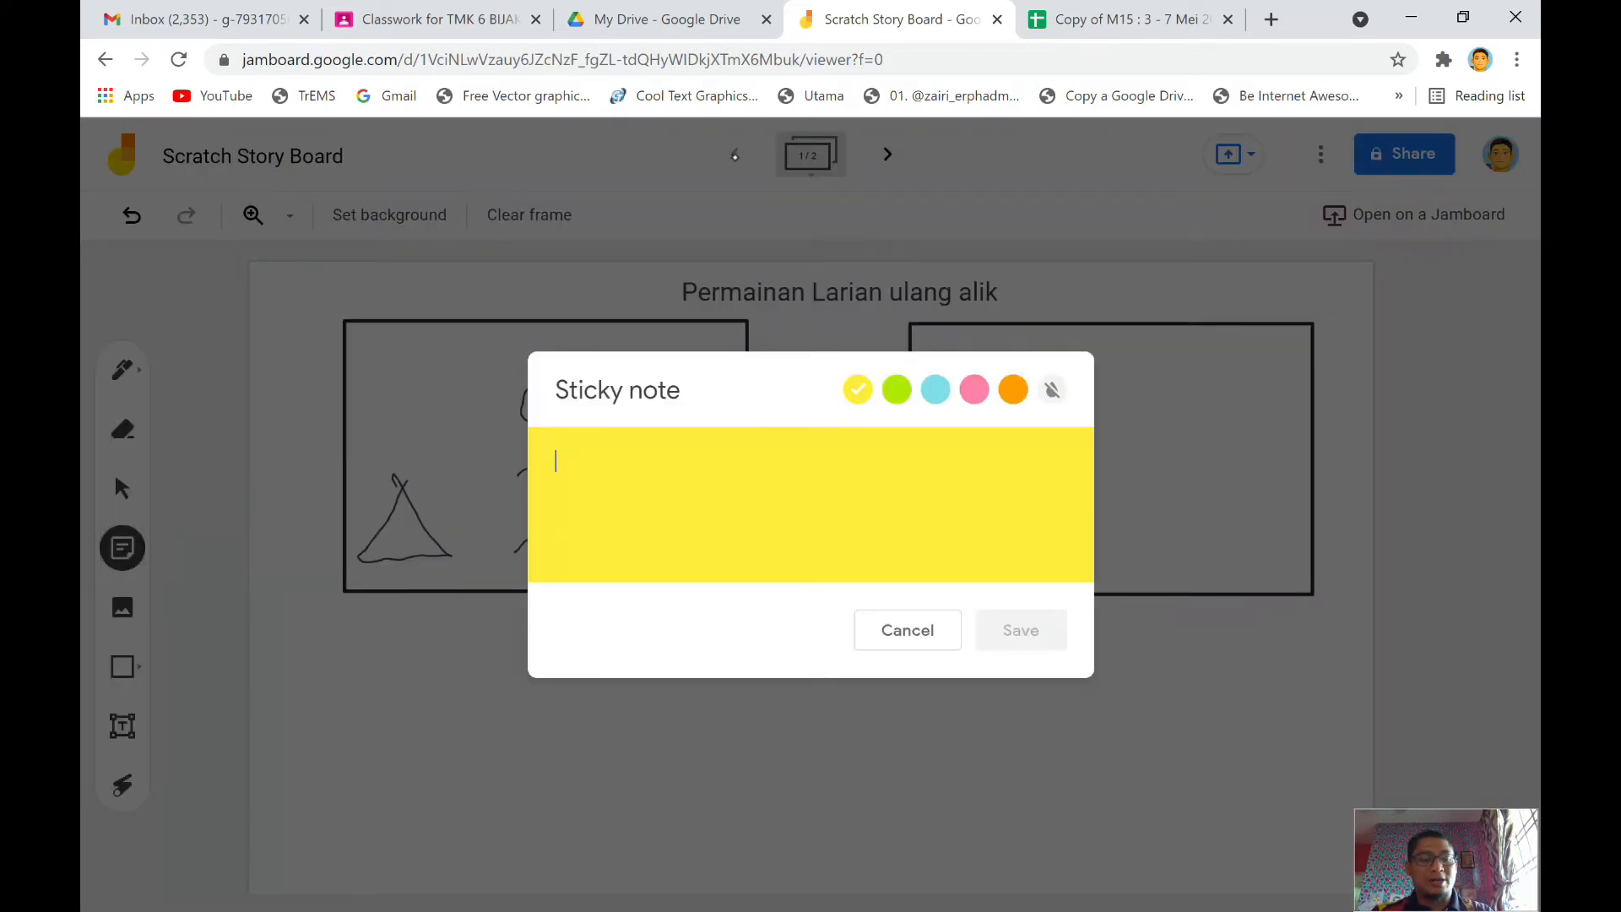
type("1. Masukkan Spirt")
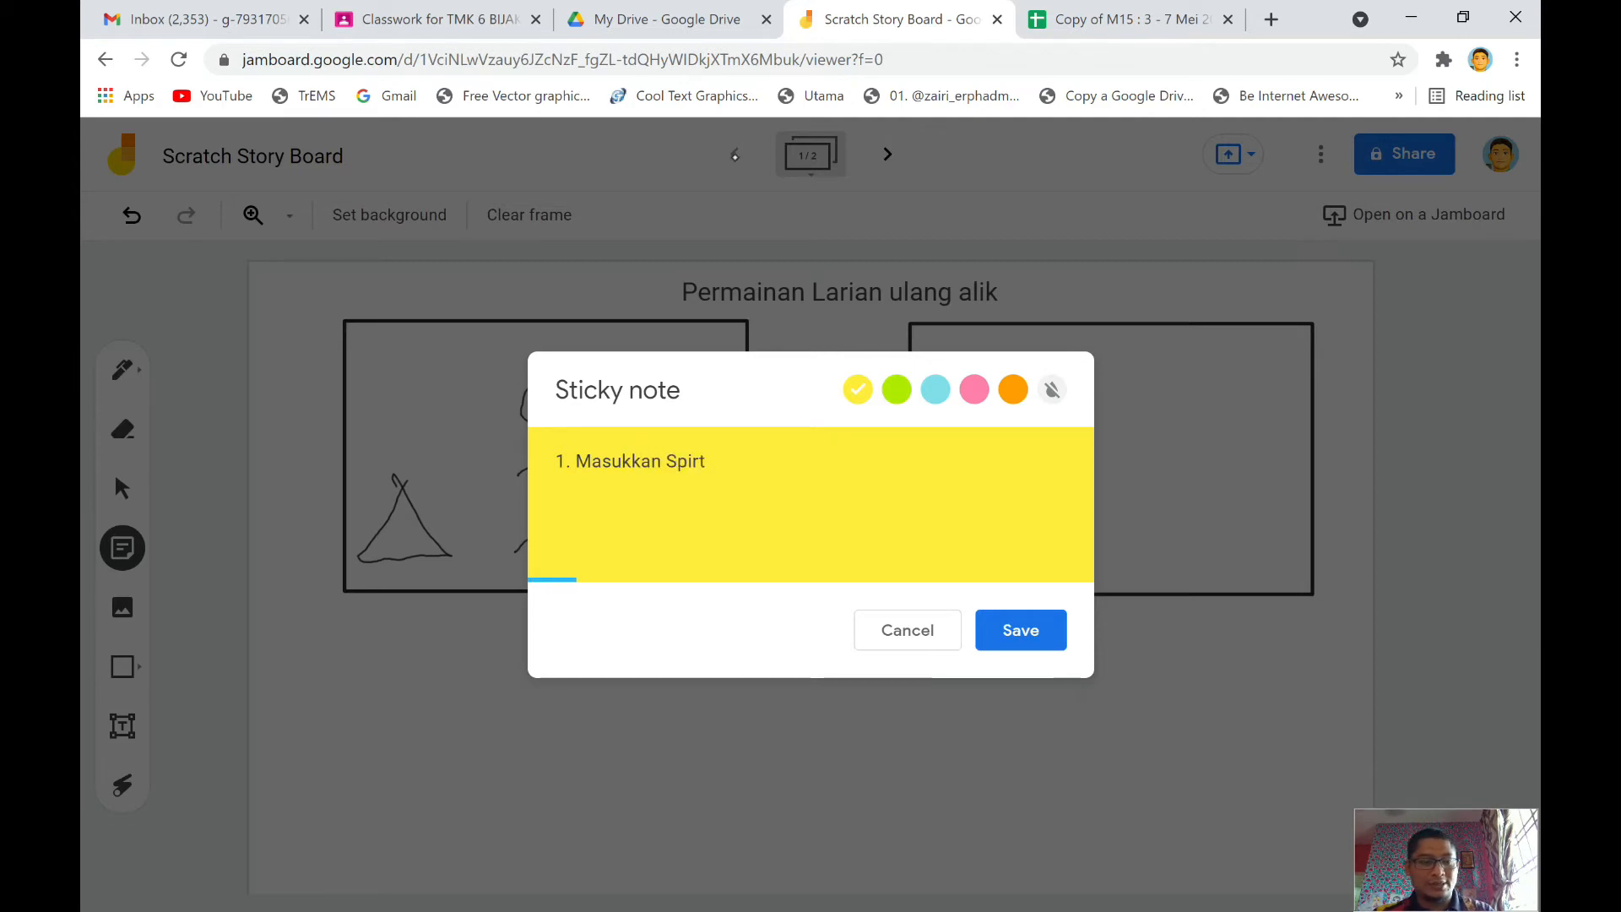
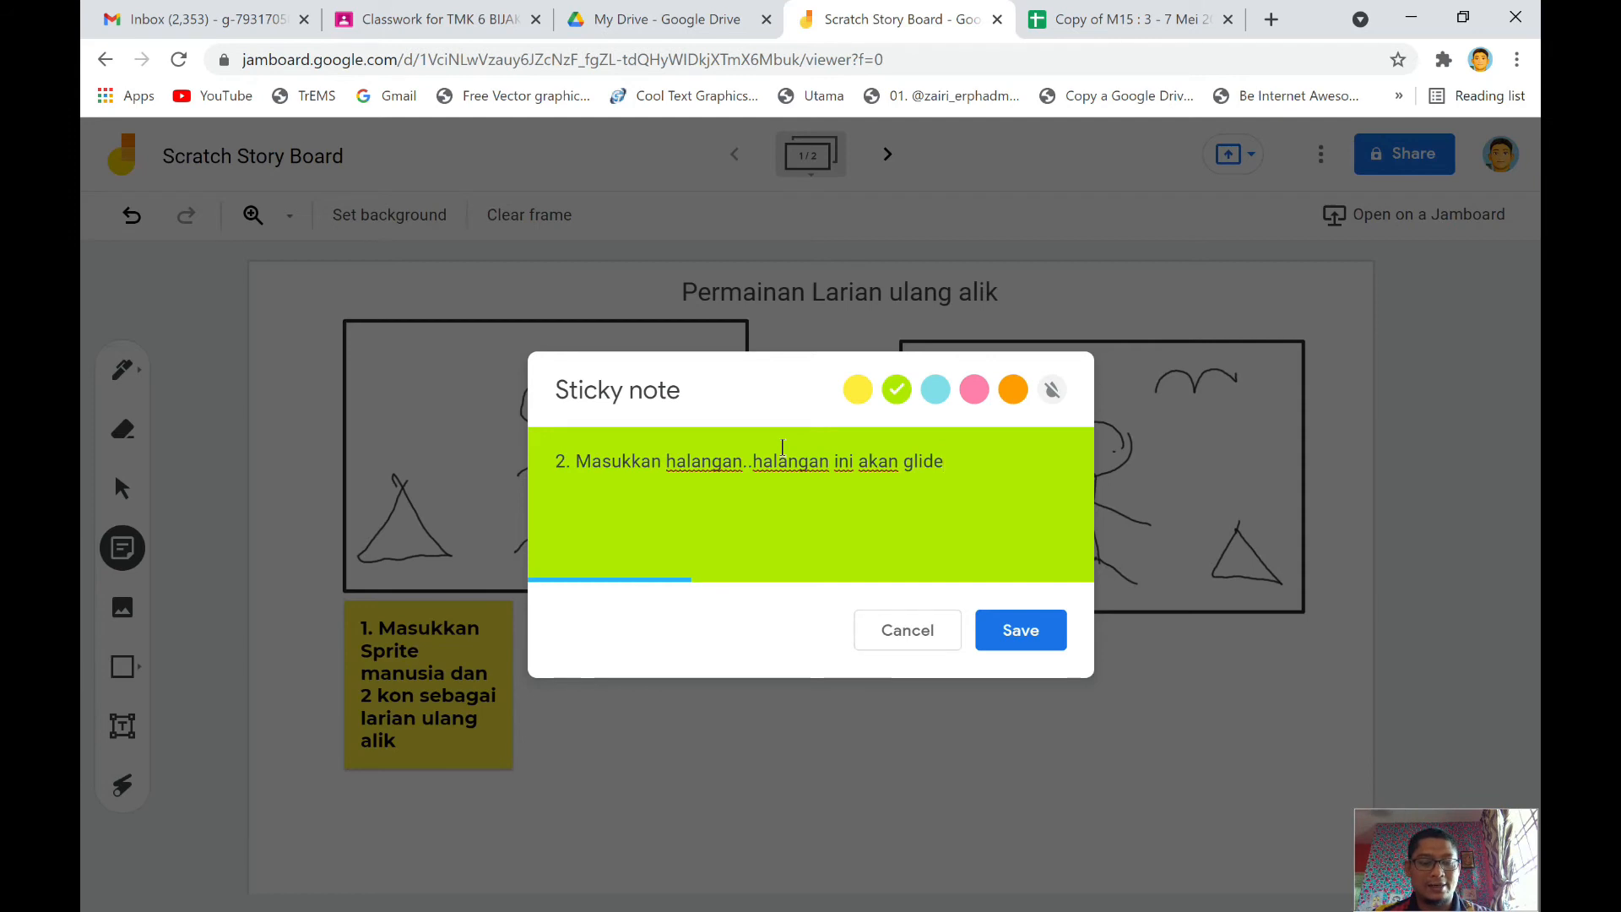
Complete the green sticky note's text with "dari atas ke bawah berulang-berulang", save it and place it below the right rectangle.
type("dat")
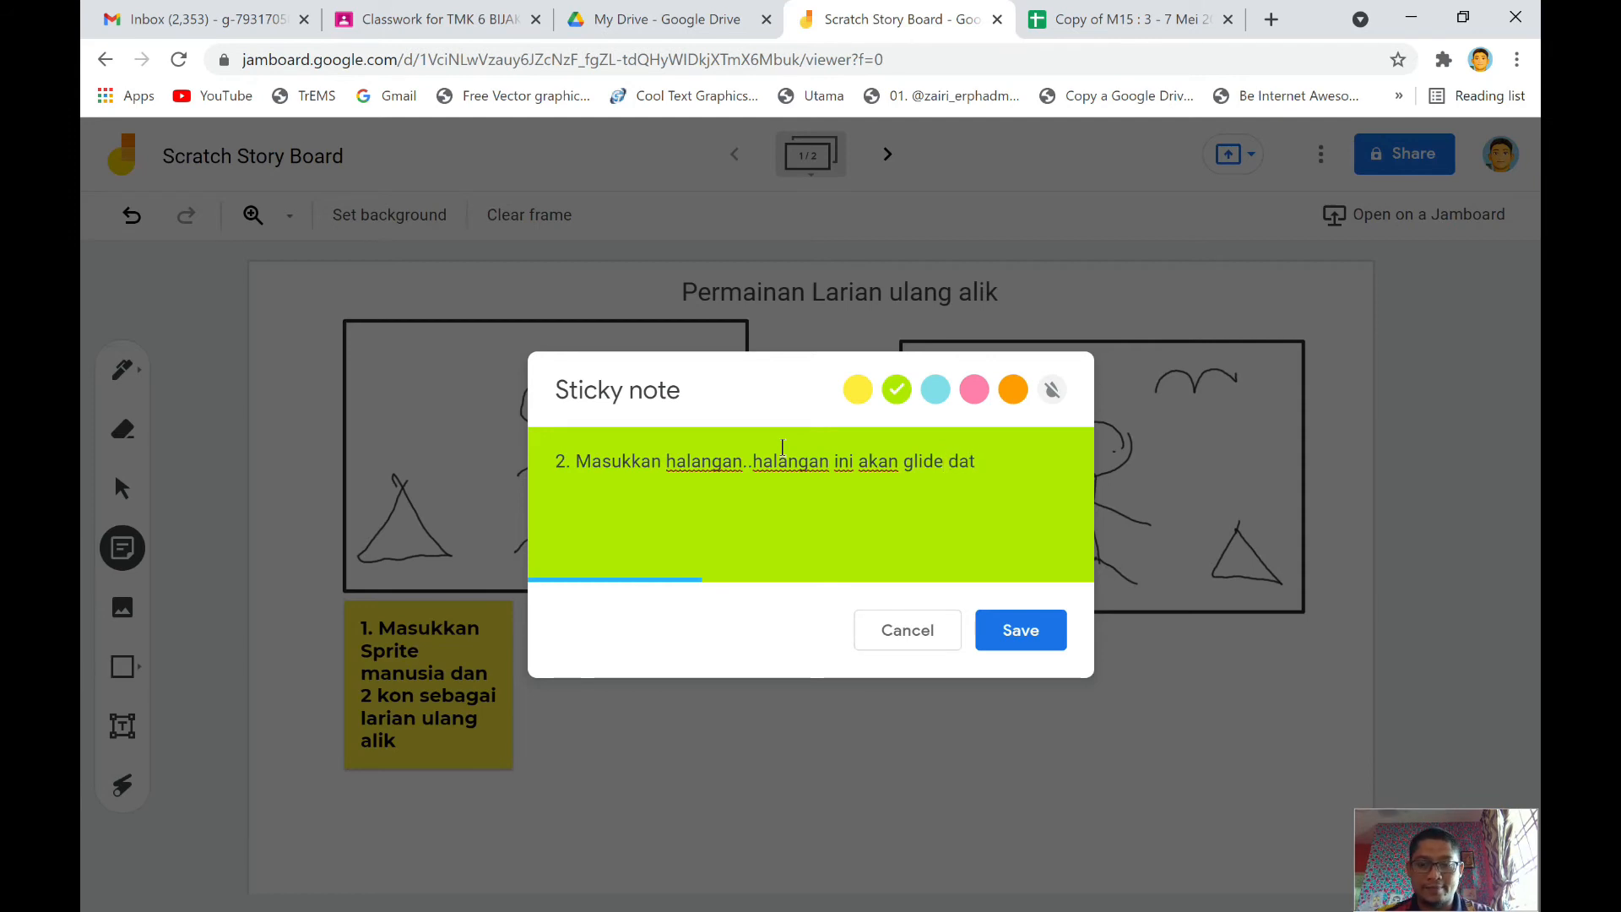
type("i atas ke bawah..b")
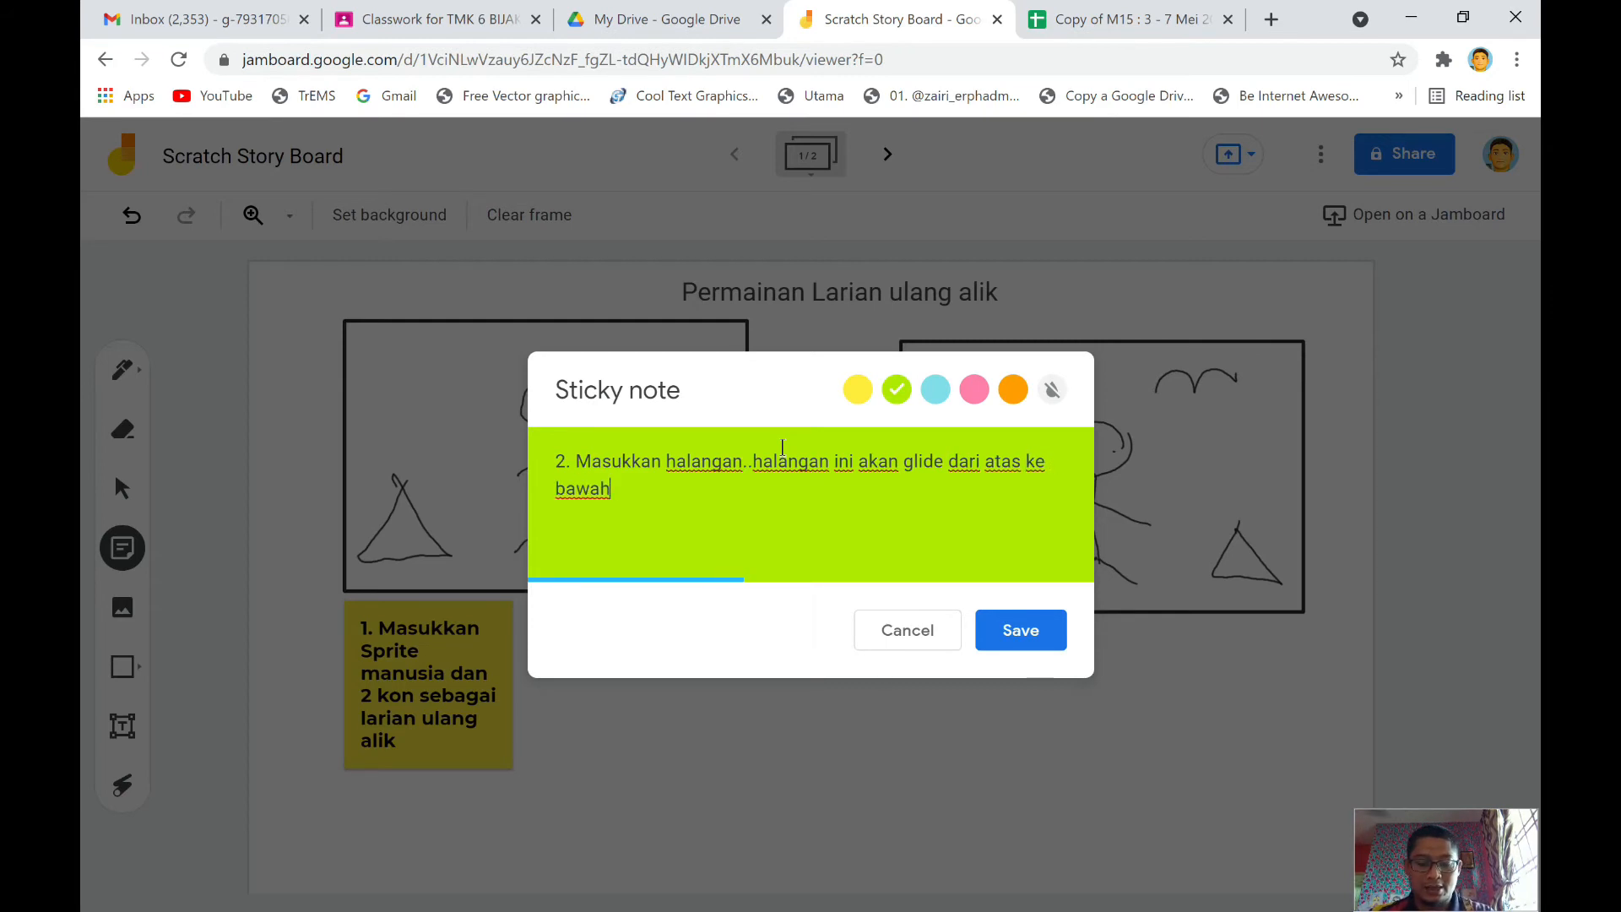
key("BackSpace")
key("BackSpace")
key("BackSpace")
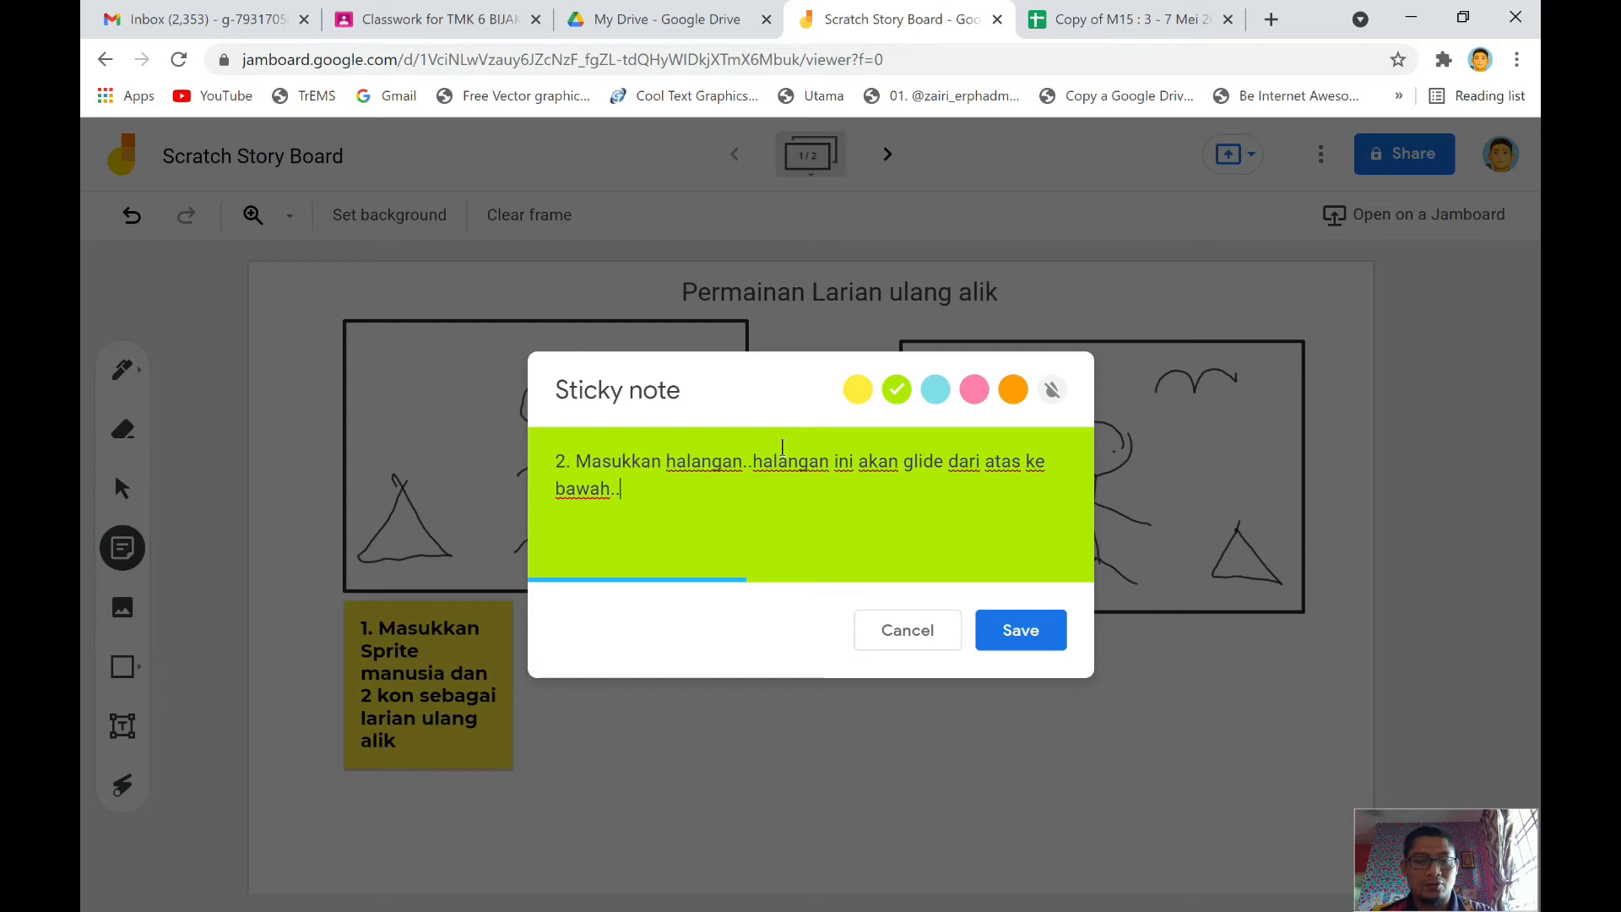
type("ber")
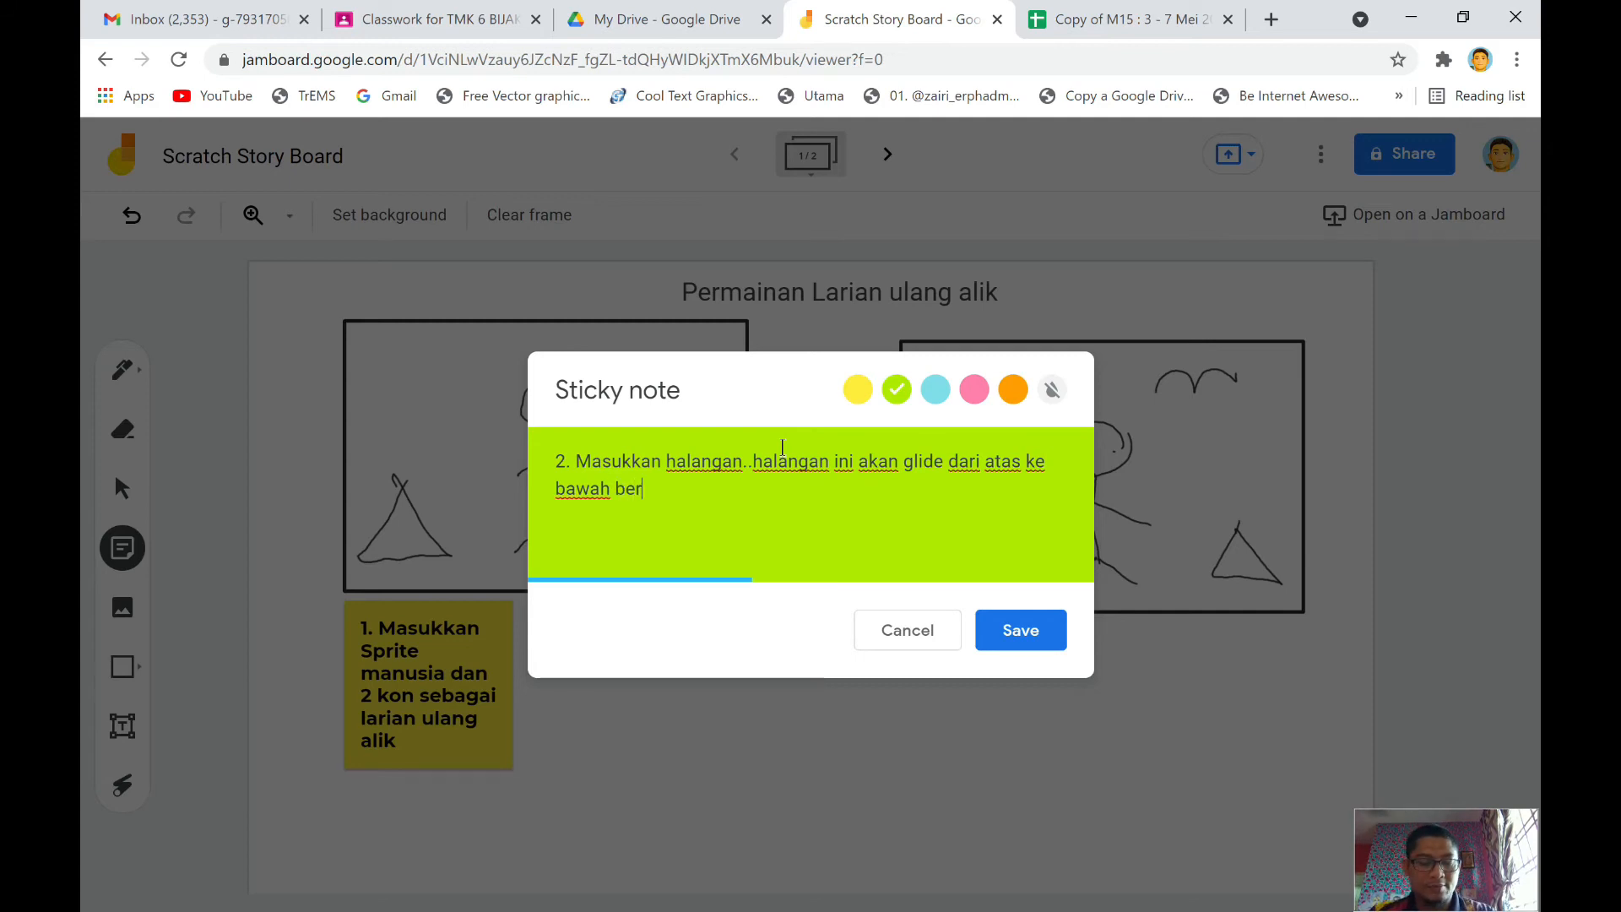
type("ulang-berulang")
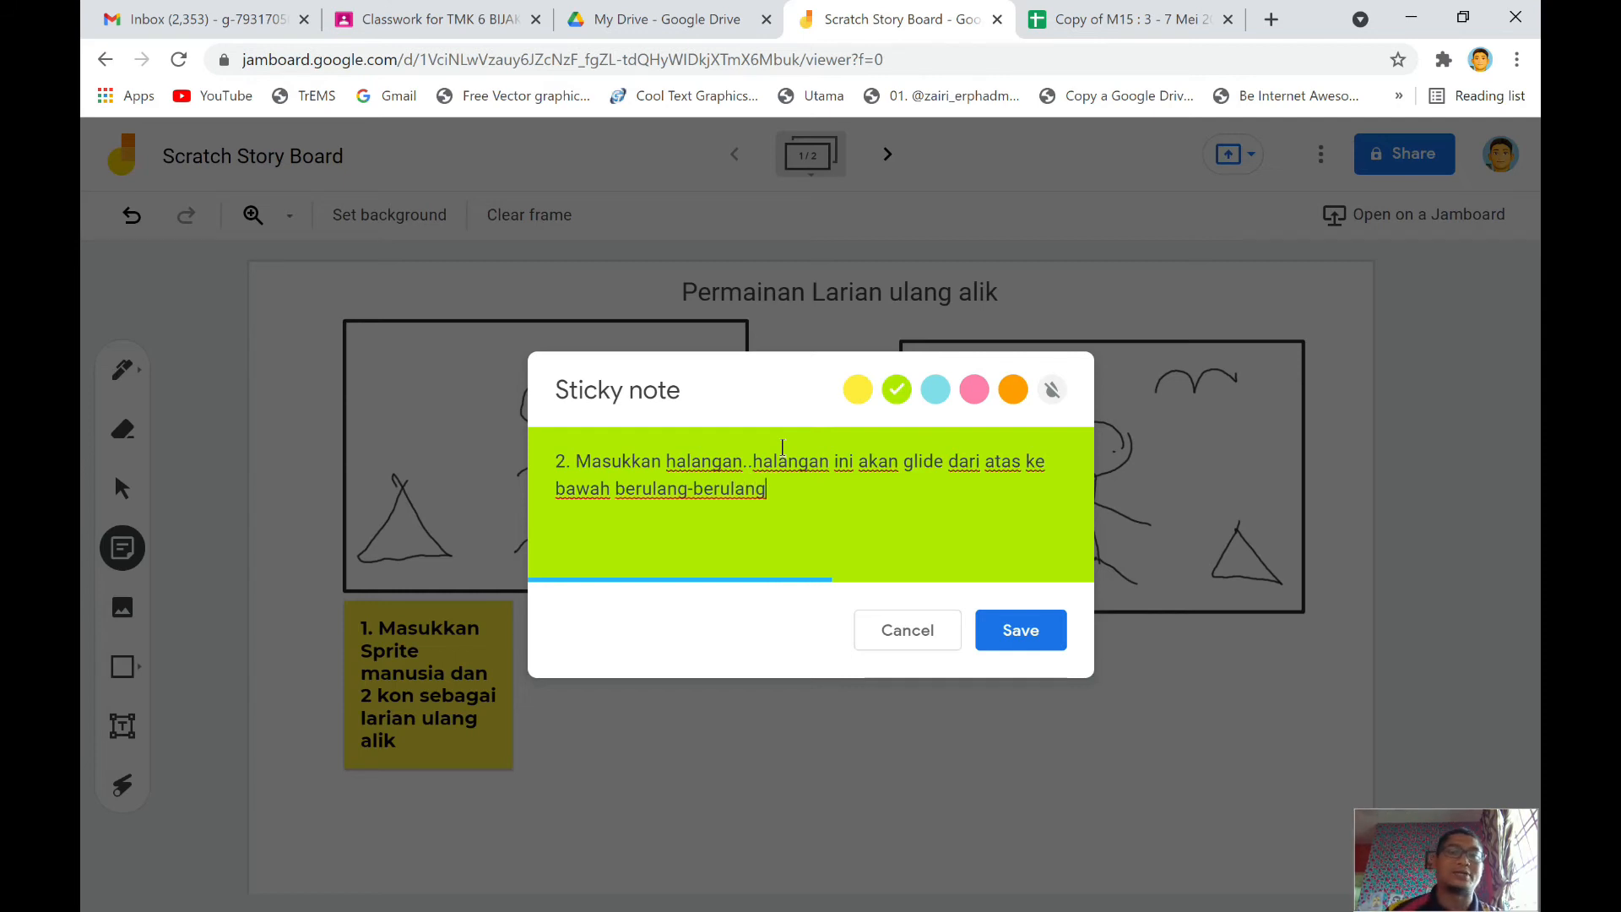
left_click(1047, 635)
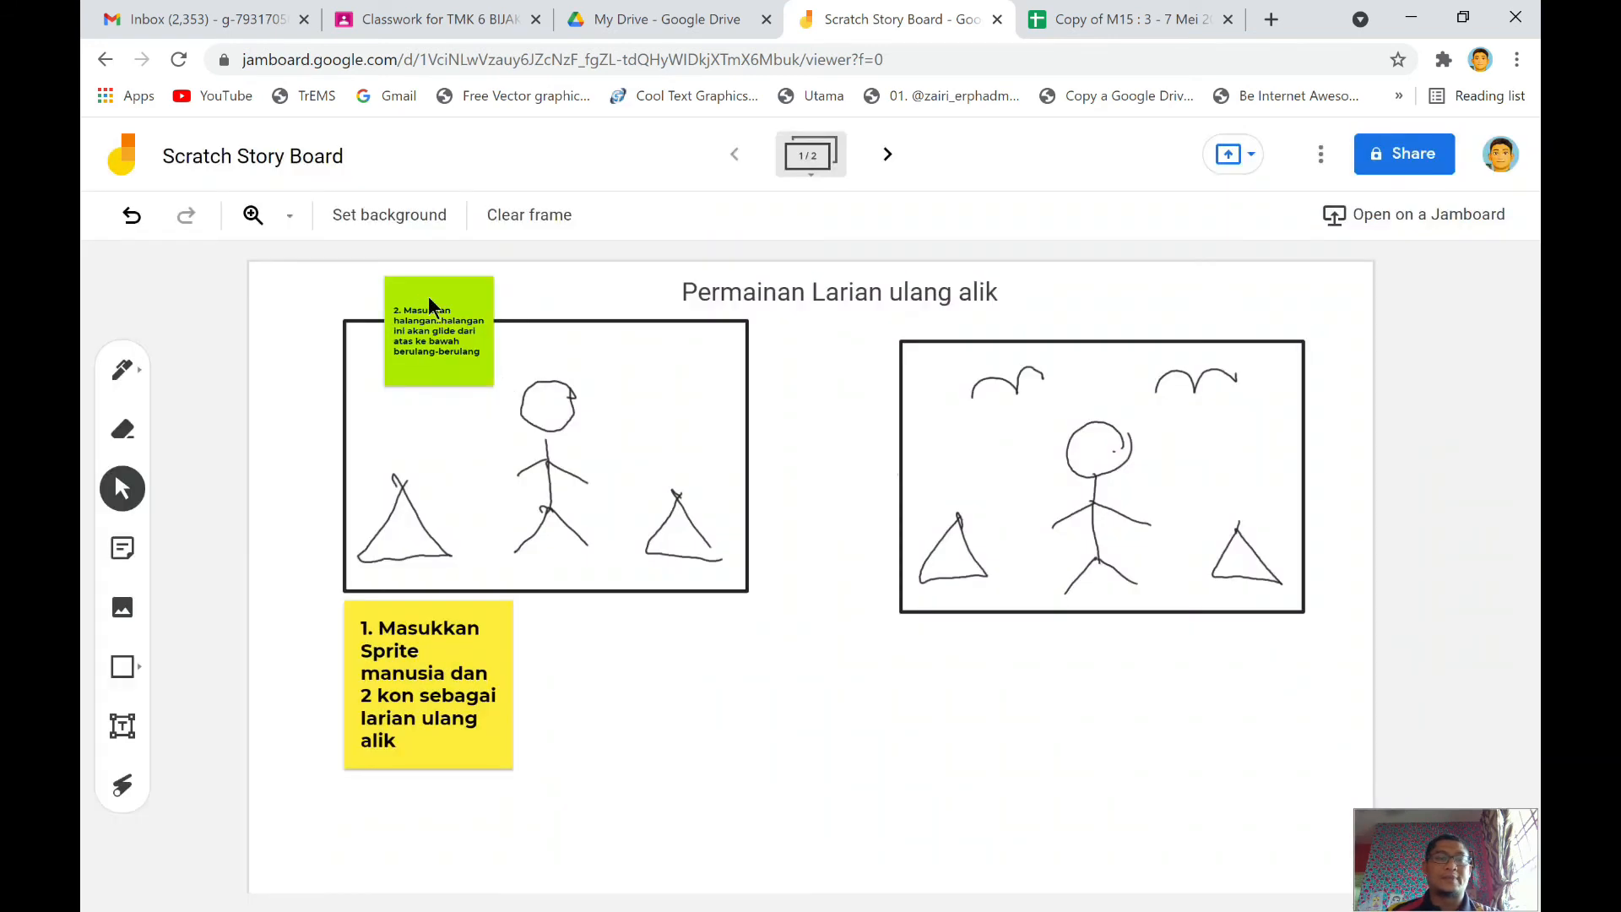
left_click_drag(428, 296, 950, 650)
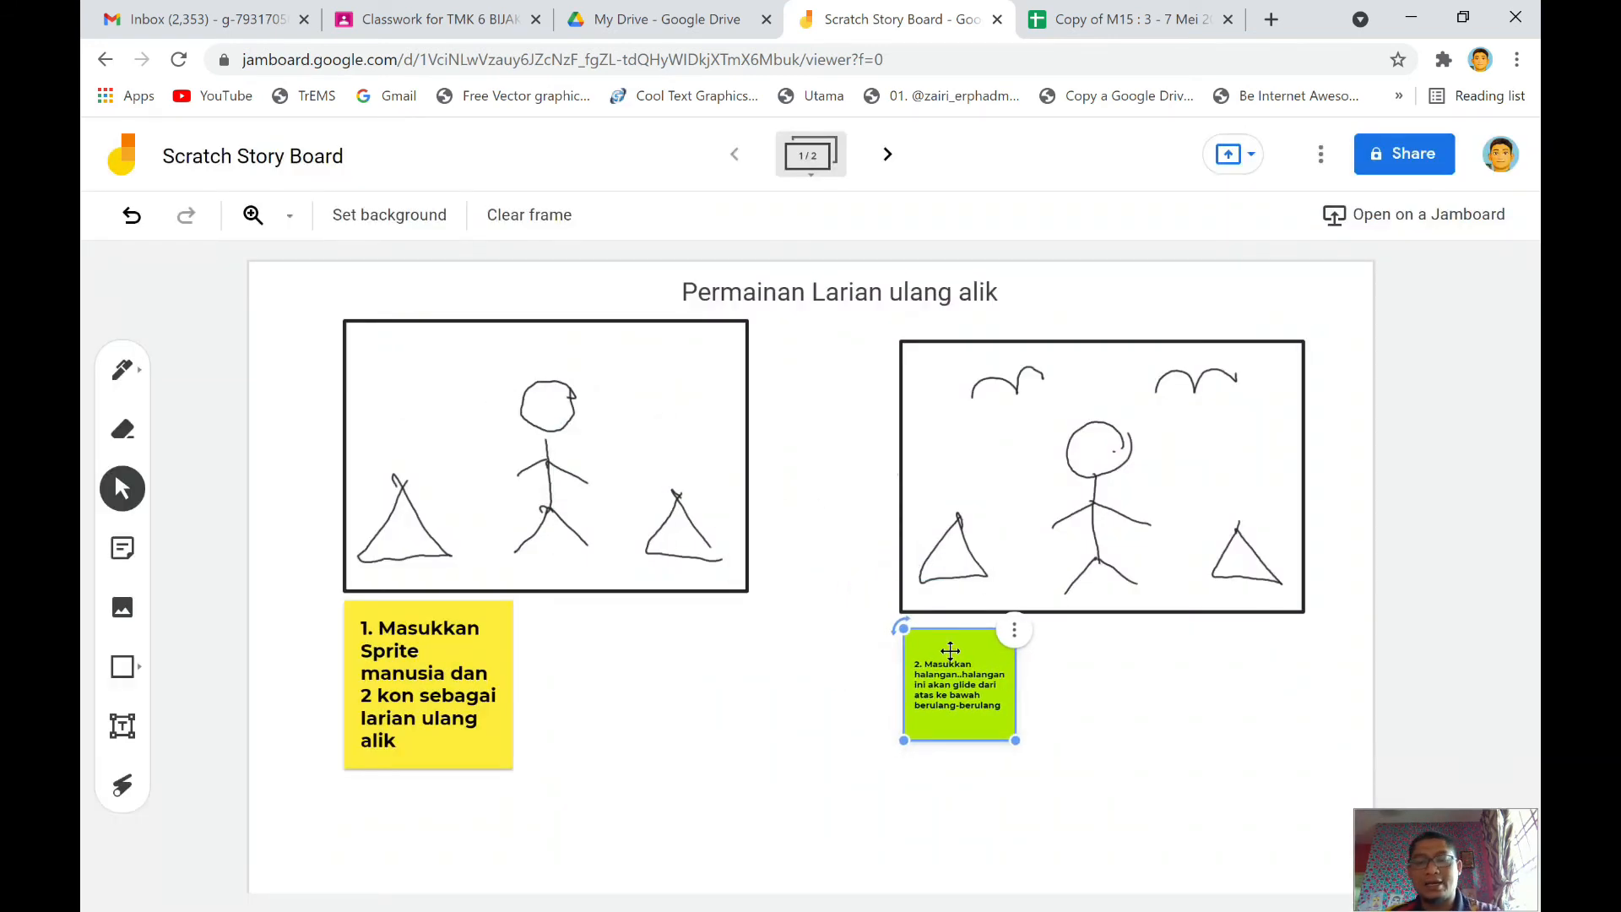
Draw a downward arrow beneath each of the two curved obstacles in the first frame's right rectangle.
mouse_move(1098, 485)
left_mouse_down()
mouse_move(1098, 542)
mouse_move(1093, 481)
left_mouse_up()
left_click(122, 369)
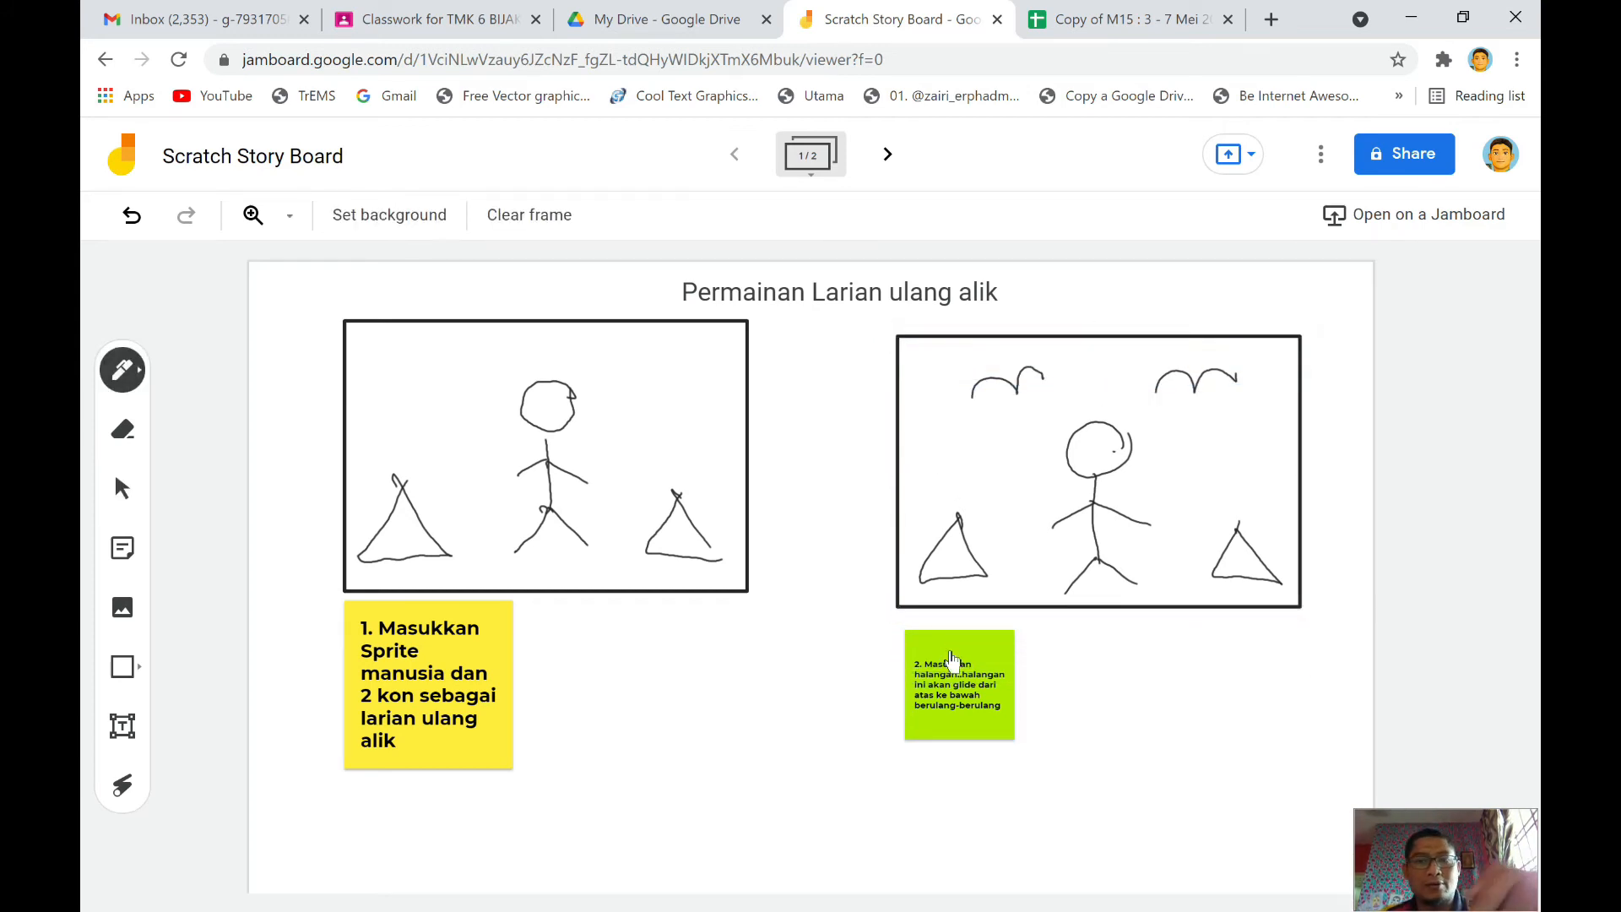
mouse_move(1009, 428)
left_mouse_down()
mouse_move(1015, 509)
mouse_move(997, 511)
left_mouse_up()
mouse_move(1176, 425)
left_mouse_down()
mouse_move(1186, 542)
mouse_move(1166, 546)
left_mouse_up()
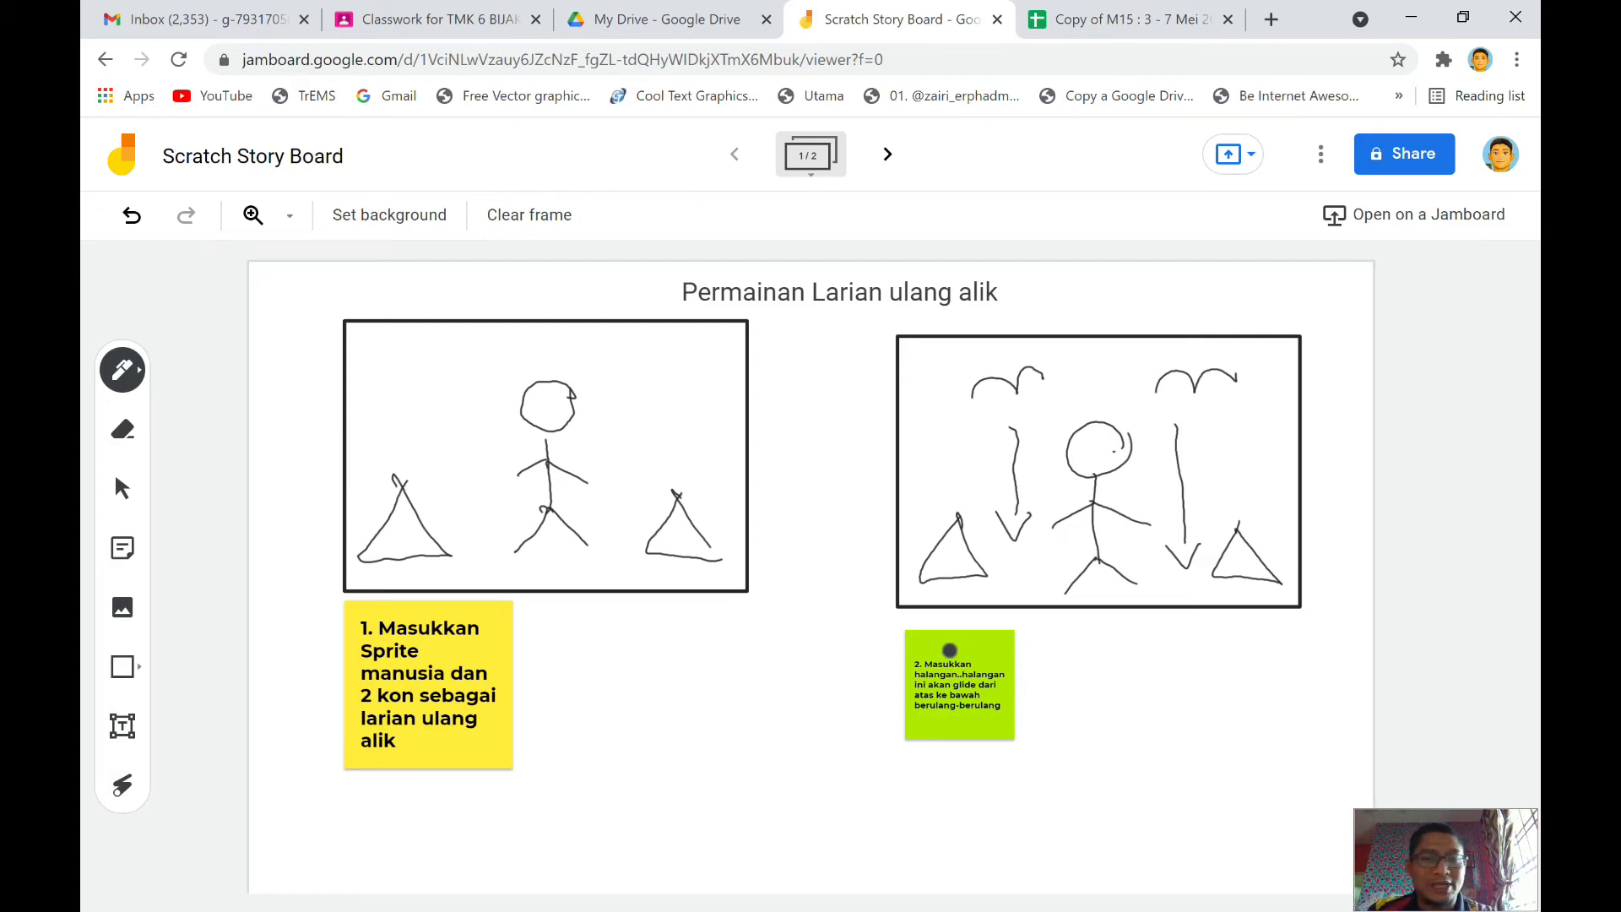
Go to the second frame and erase its handwritten circled 3 and 4.
left_click(888, 154)
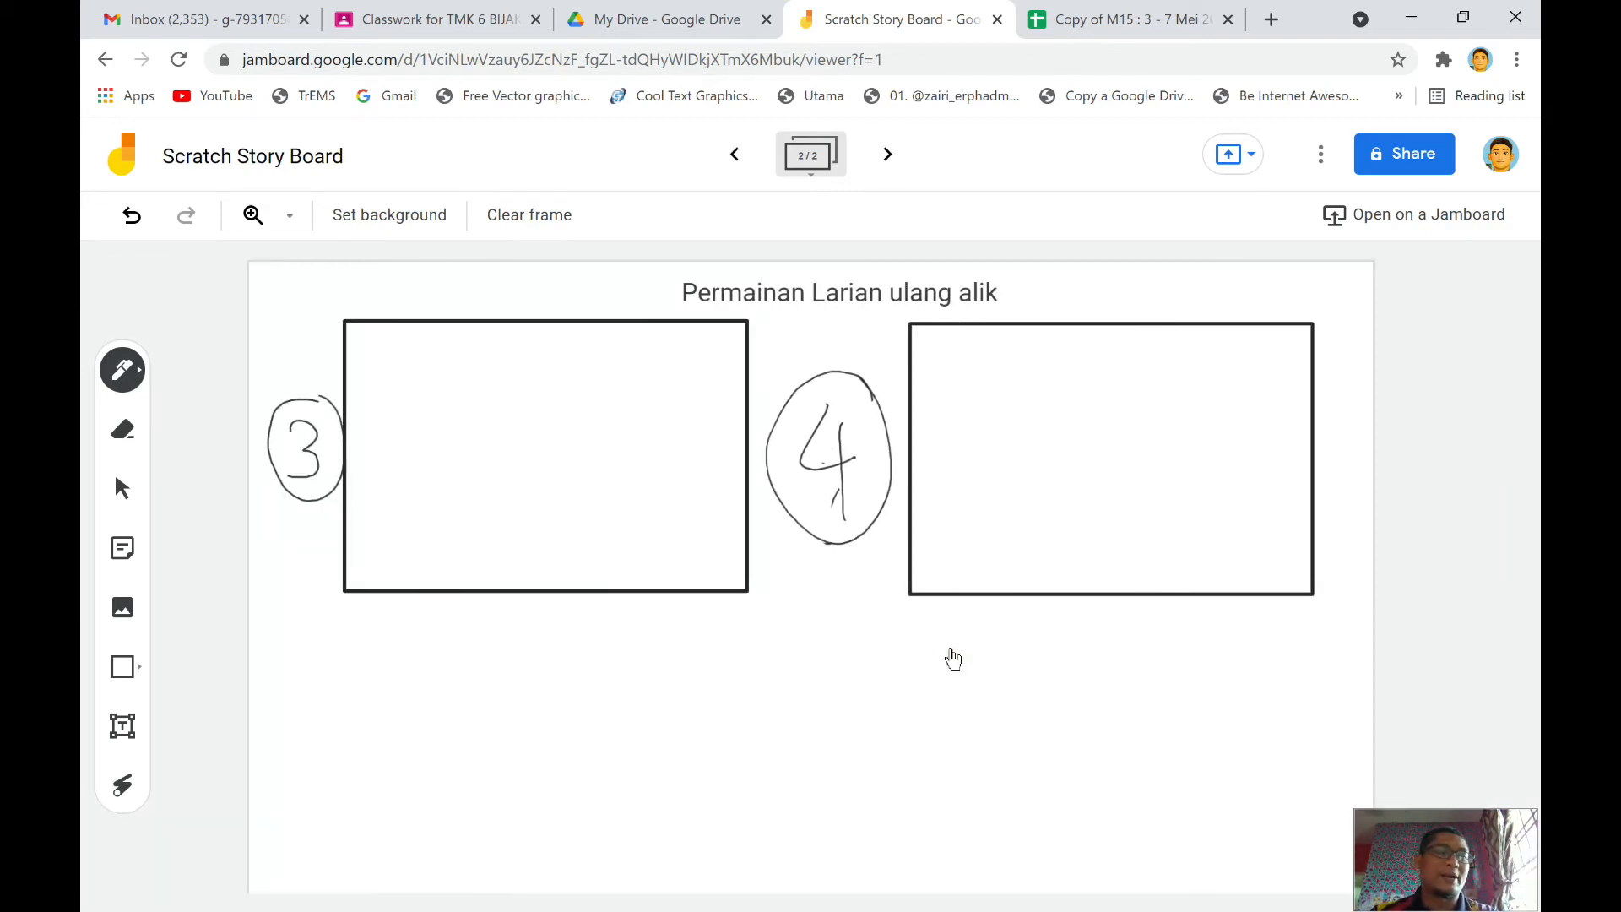
key("e")
mouse_move(306, 505)
left_mouse_down()
mouse_move(279, 461)
mouse_move(338, 418)
mouse_move(313, 436)
mouse_move(298, 489)
mouse_move(279, 406)
left_mouse_up()
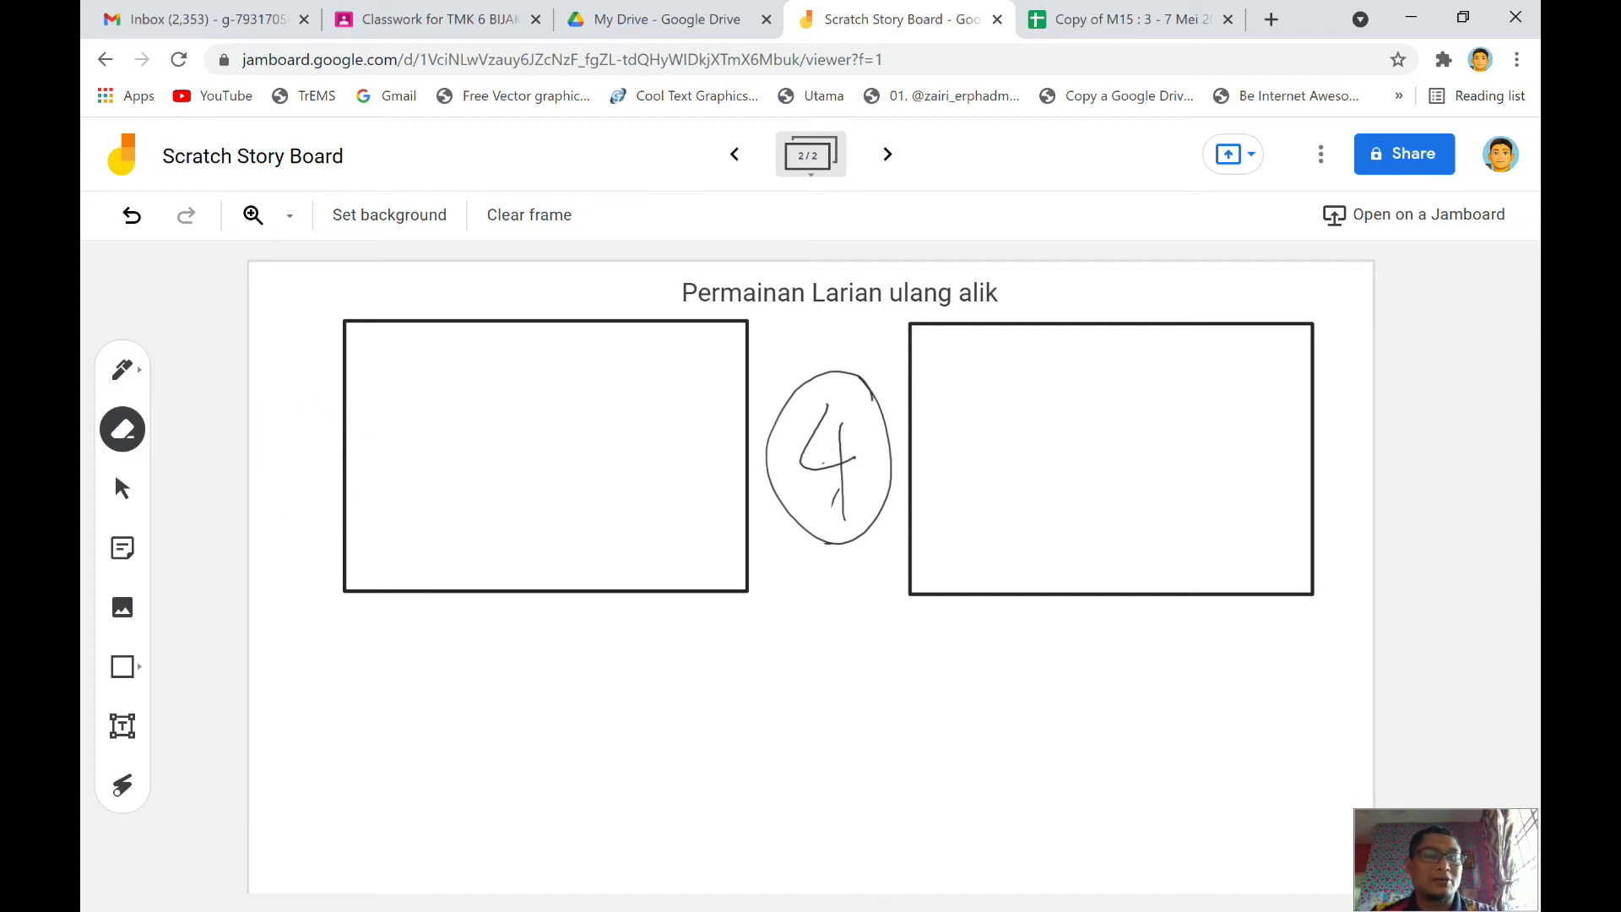
mouse_move(760, 423)
left_mouse_down()
mouse_move(781, 506)
mouse_move(806, 467)
mouse_move(789, 380)
mouse_move(883, 405)
mouse_move(825, 521)
mouse_move(844, 496)
mouse_move(895, 494)
left_mouse_up()
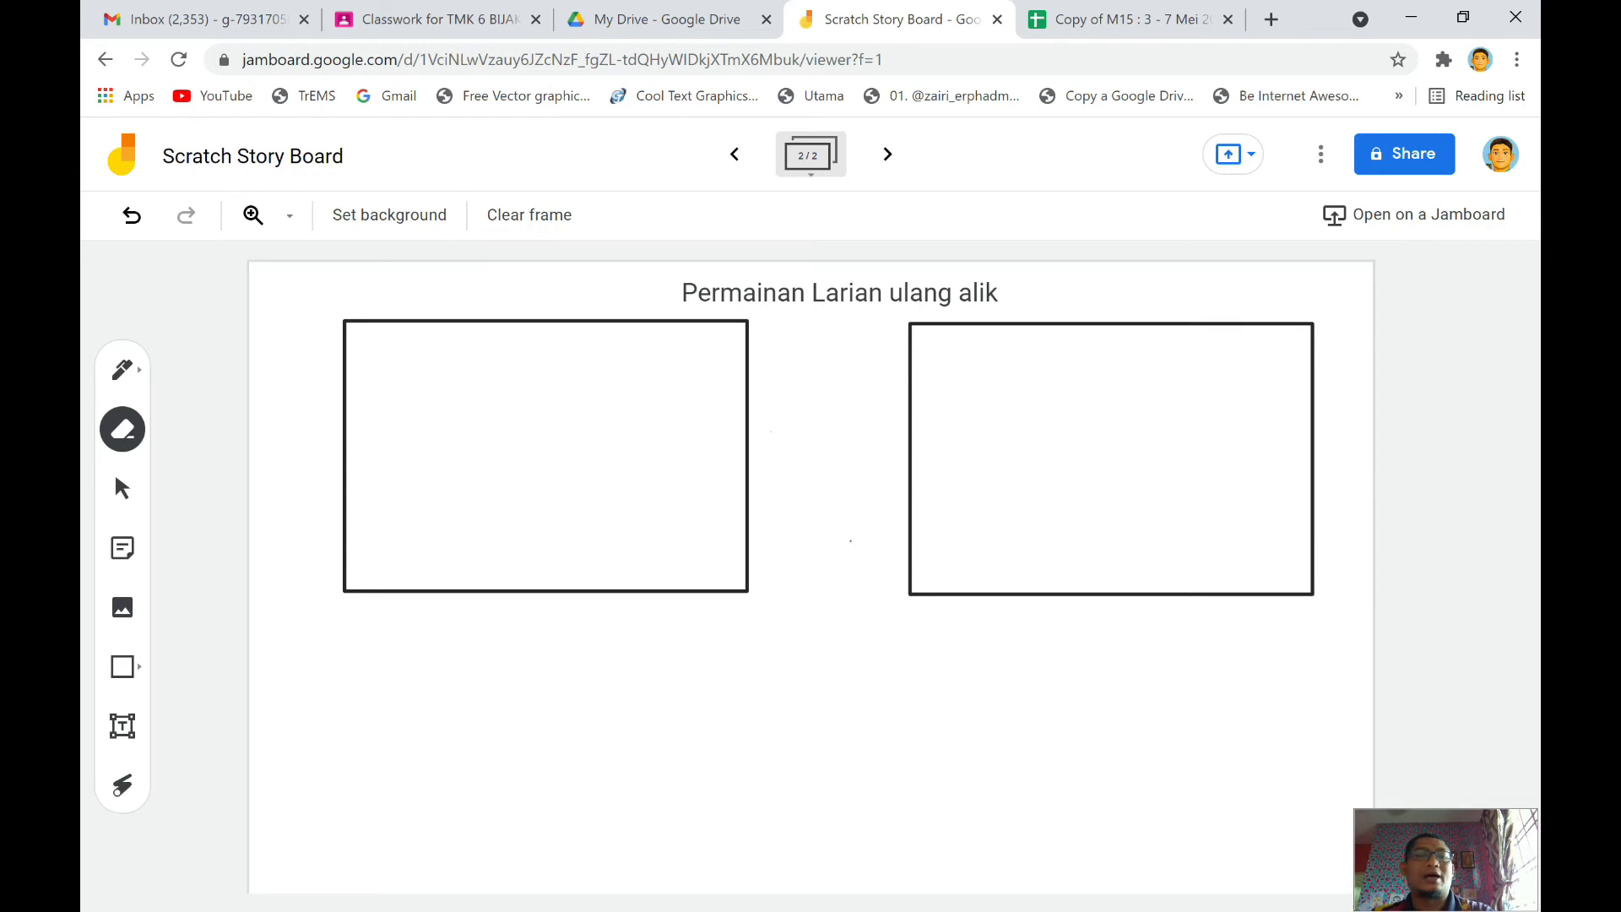
Draw a stick figure between two cones, with a curved obstacle on each side of its head, in the second frame's left rectangle.
key("p")
mouse_move(559, 395)
left_mouse_down()
mouse_move(519, 399)
mouse_move(558, 385)
mouse_move(550, 542)
mouse_move(523, 570)
mouse_move(575, 570)
left_mouse_up()
left_click_drag(523, 499, 568, 495)
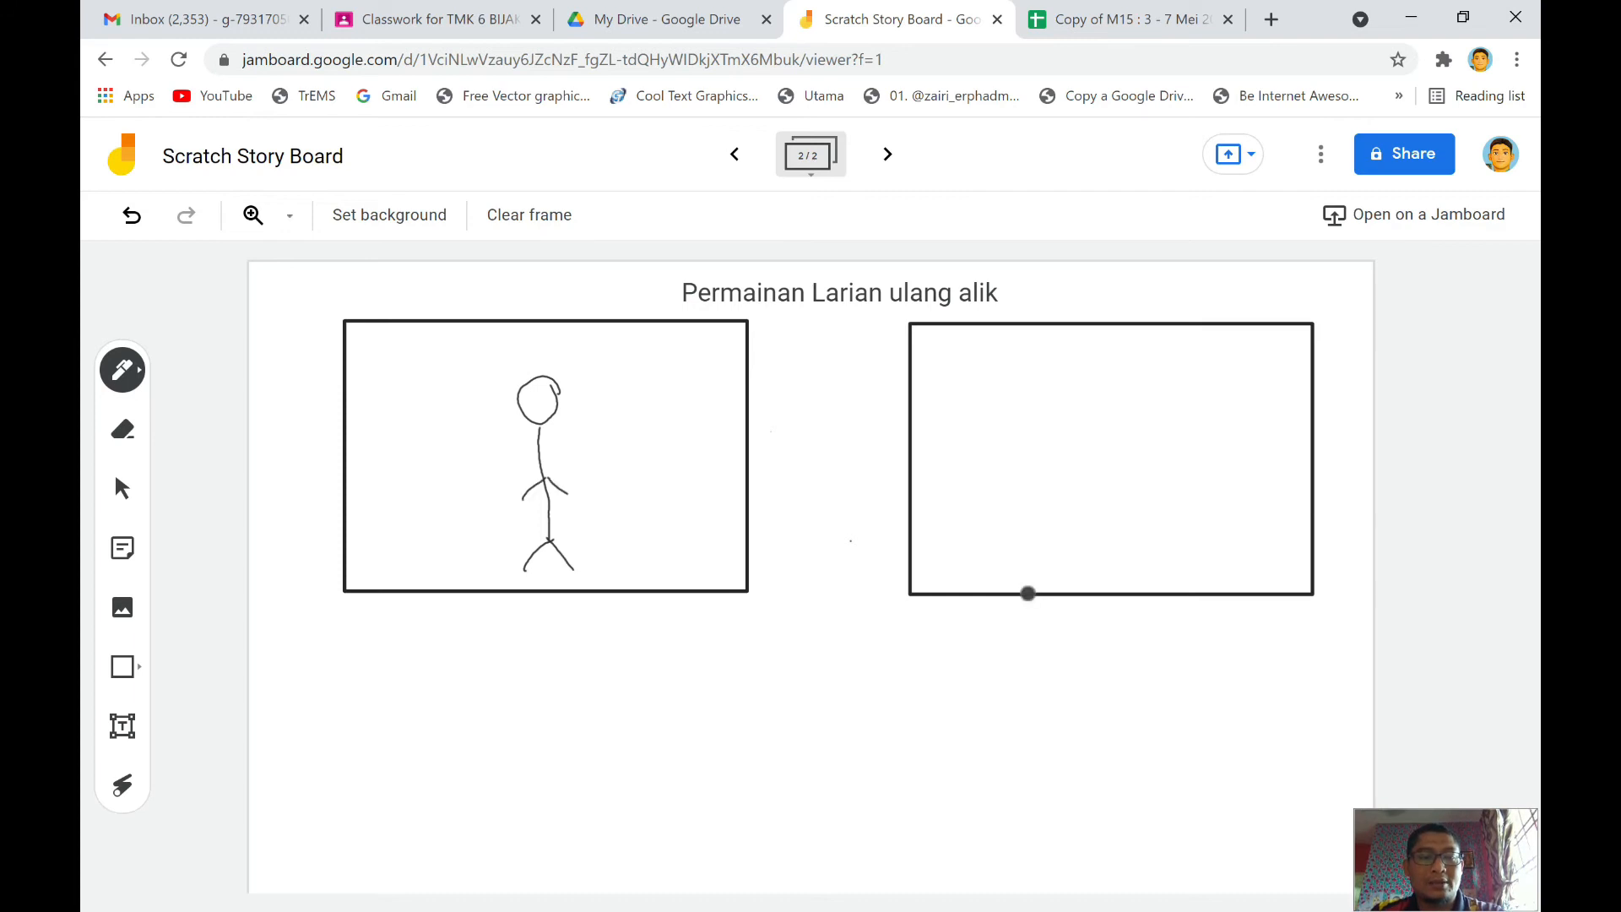
left_click_drag(404, 501, 388, 557)
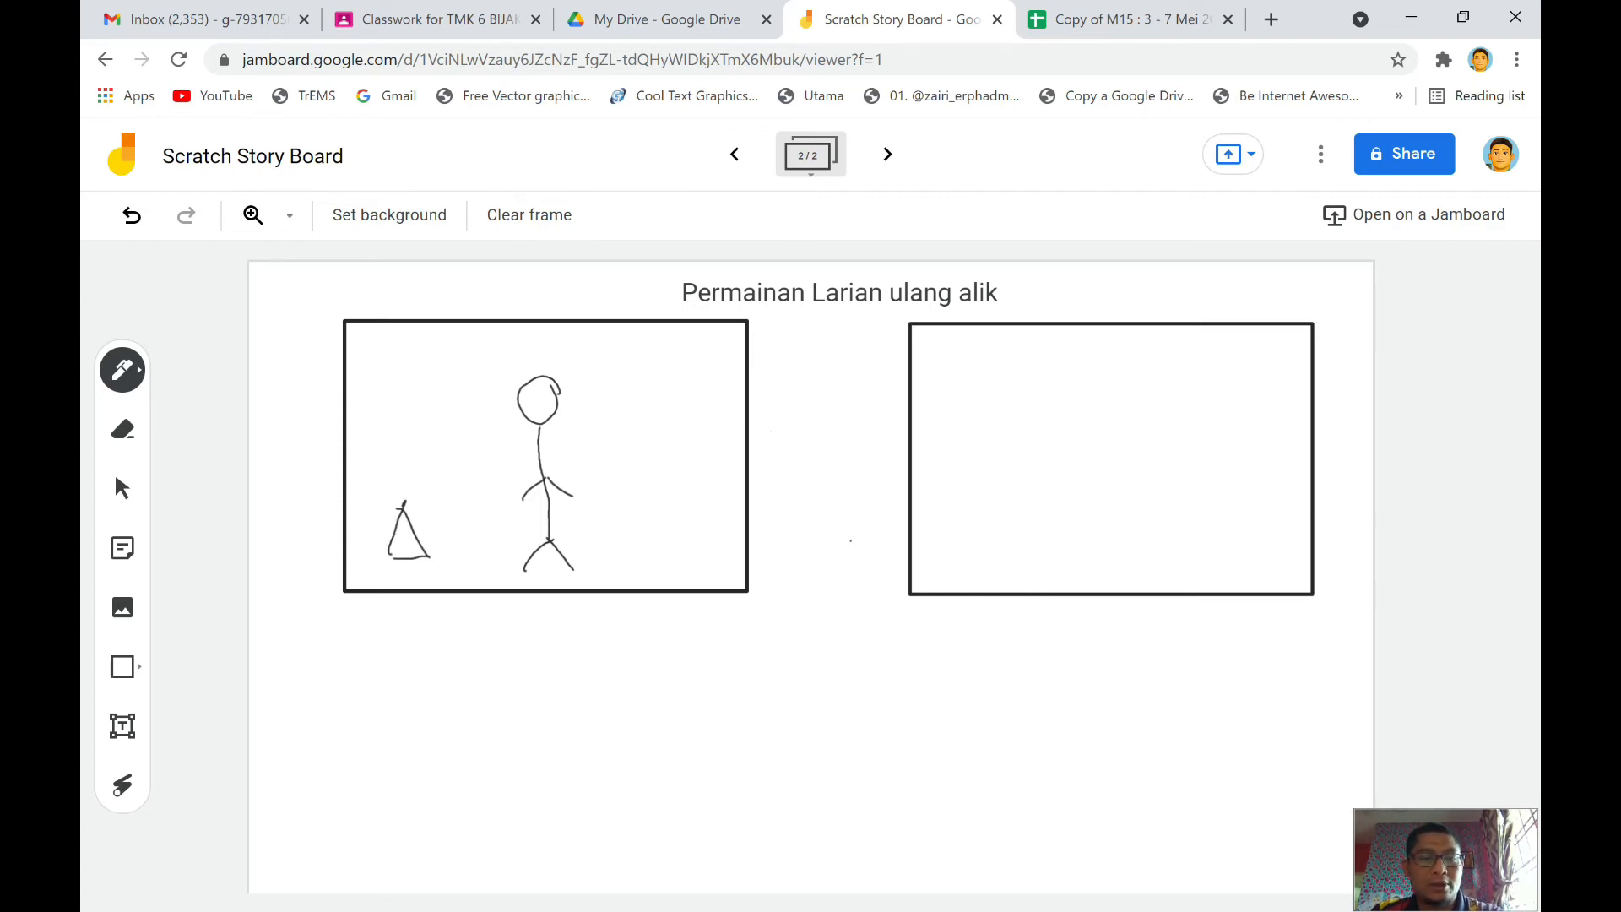
left_click_drag(688, 507, 668, 563)
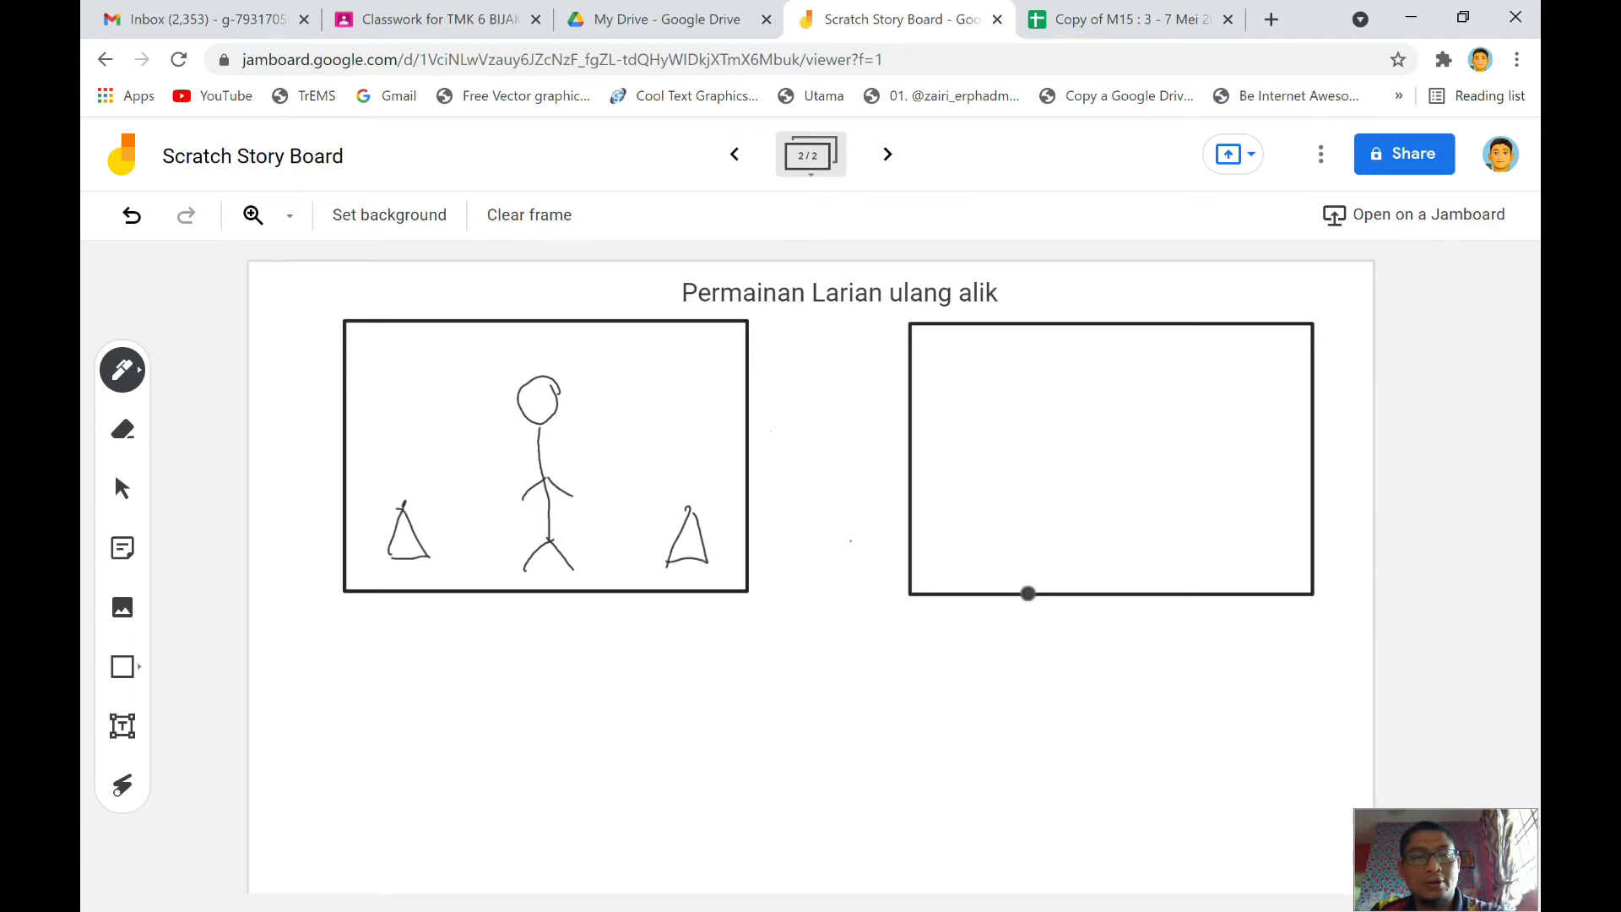
mouse_move(505, 363)
left_mouse_down()
mouse_move(424, 384)
mouse_move(466, 375)
left_mouse_up()
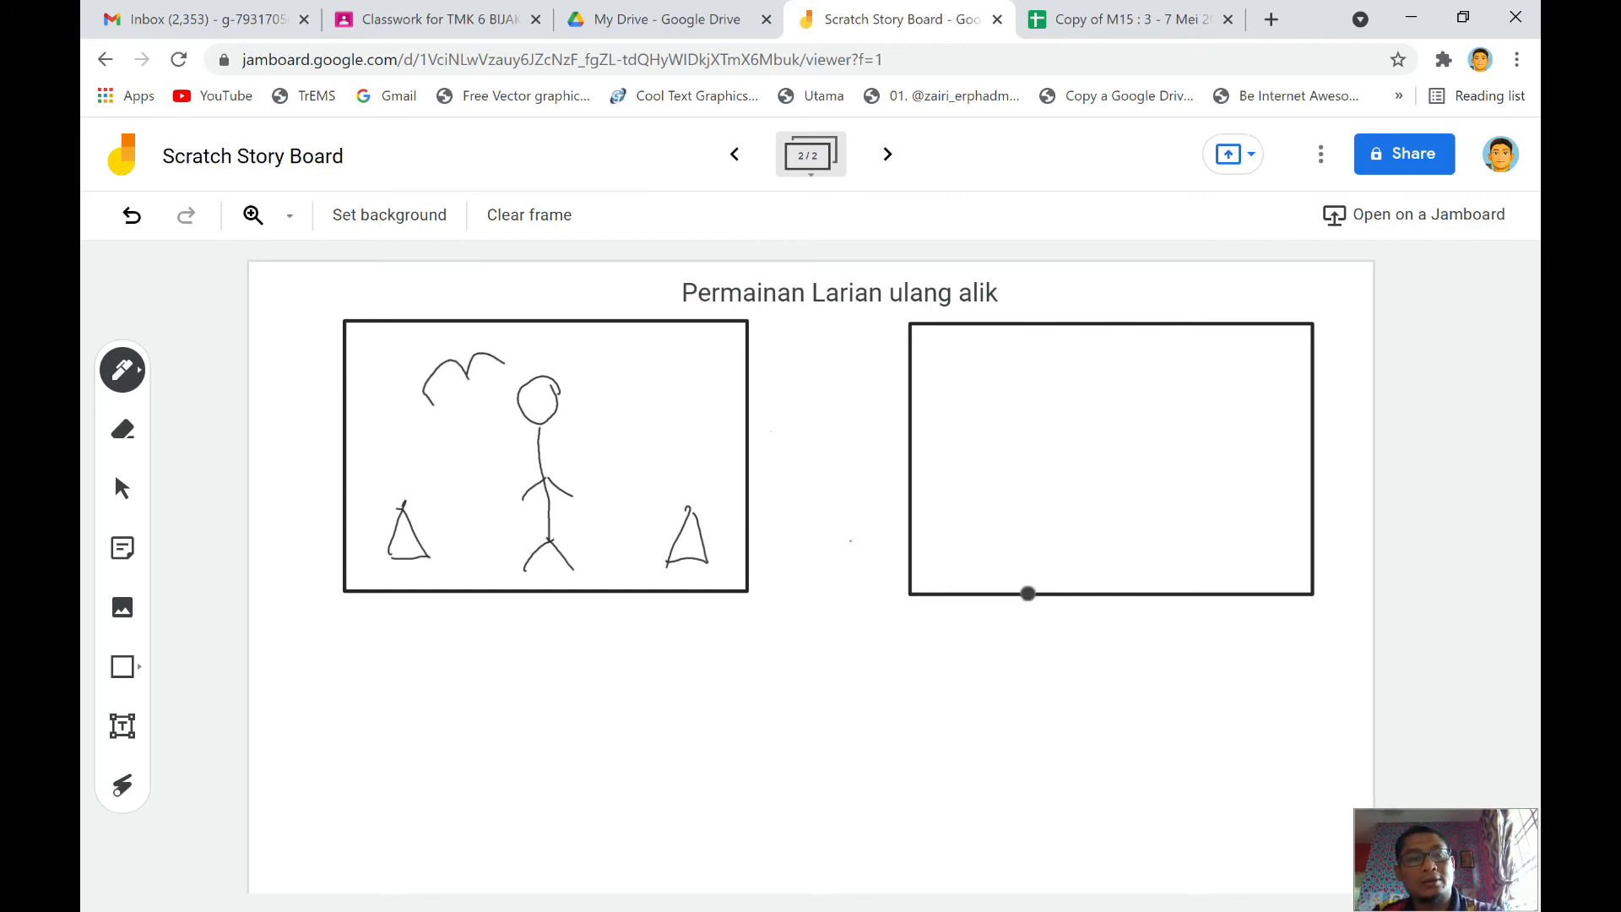
mouse_move(708, 380)
left_mouse_down()
mouse_move(659, 370)
mouse_move(617, 397)
left_mouse_up()
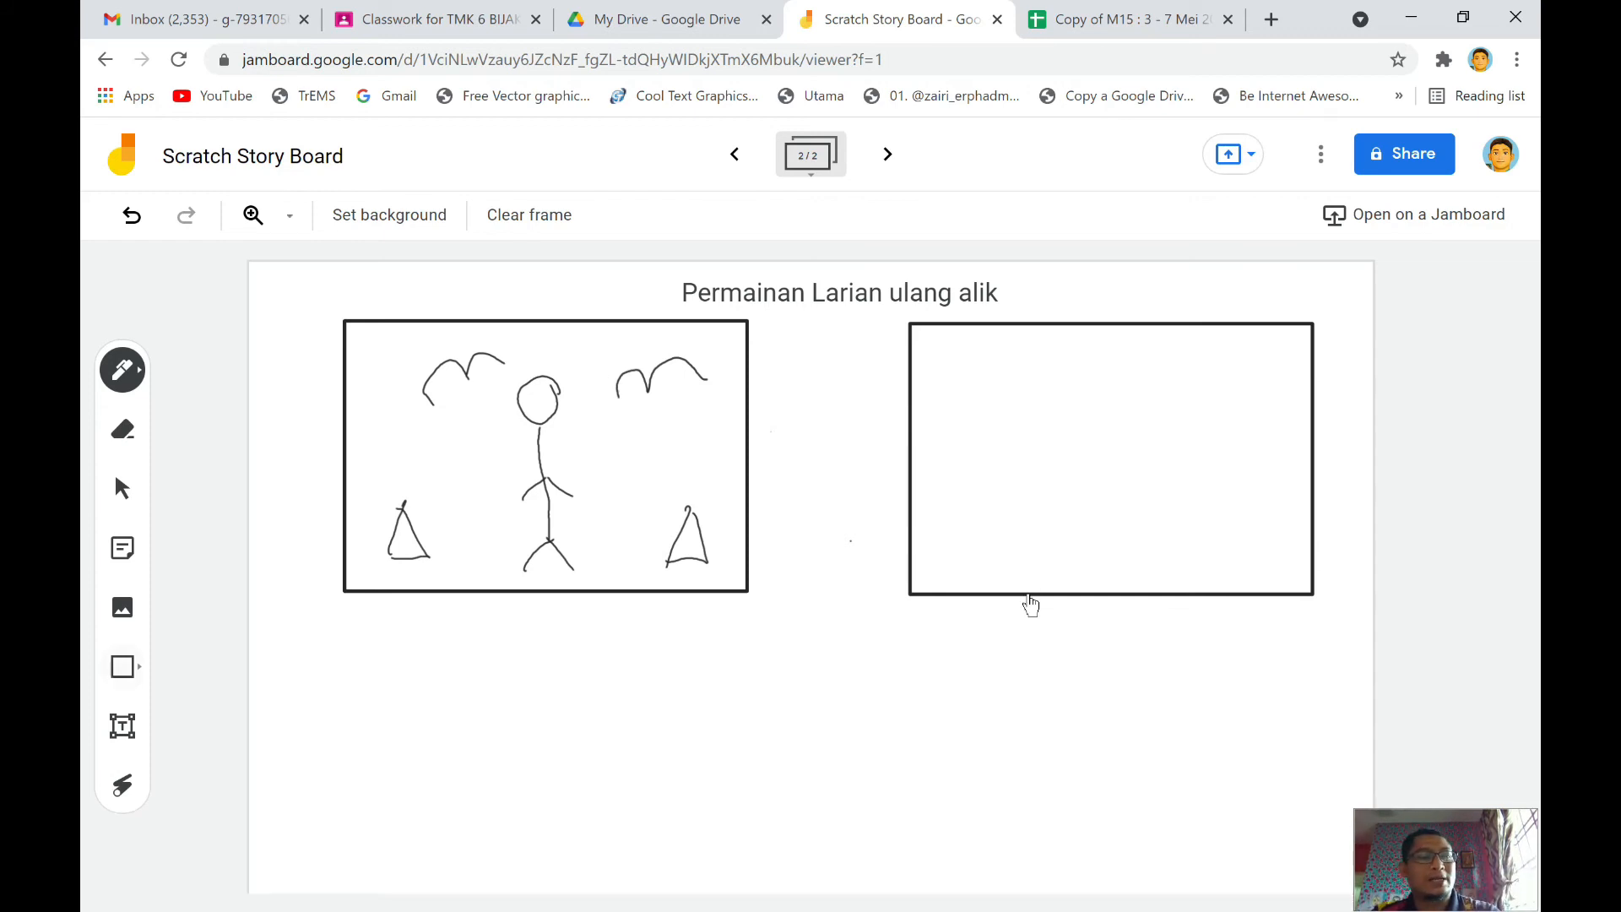
Start a blue sticky note on the second frame with the text "3. Pastikan data bagi mata dan nyawa diberi..".
key("ctrl+shift+p")
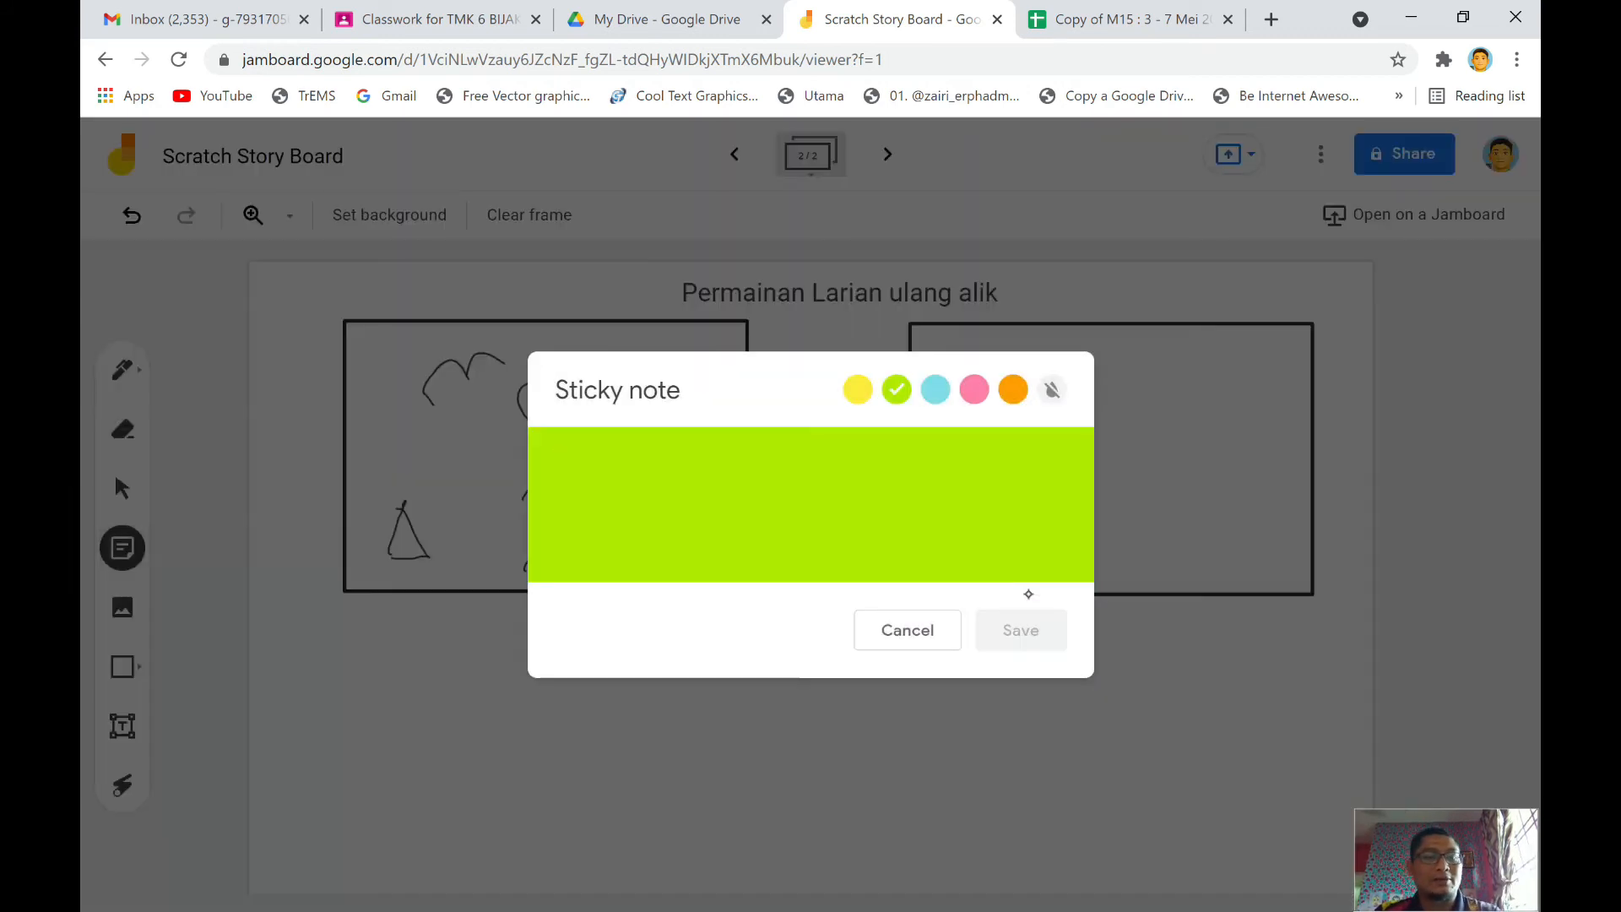
left_click(933, 390)
left_click(897, 470)
type("3. ")
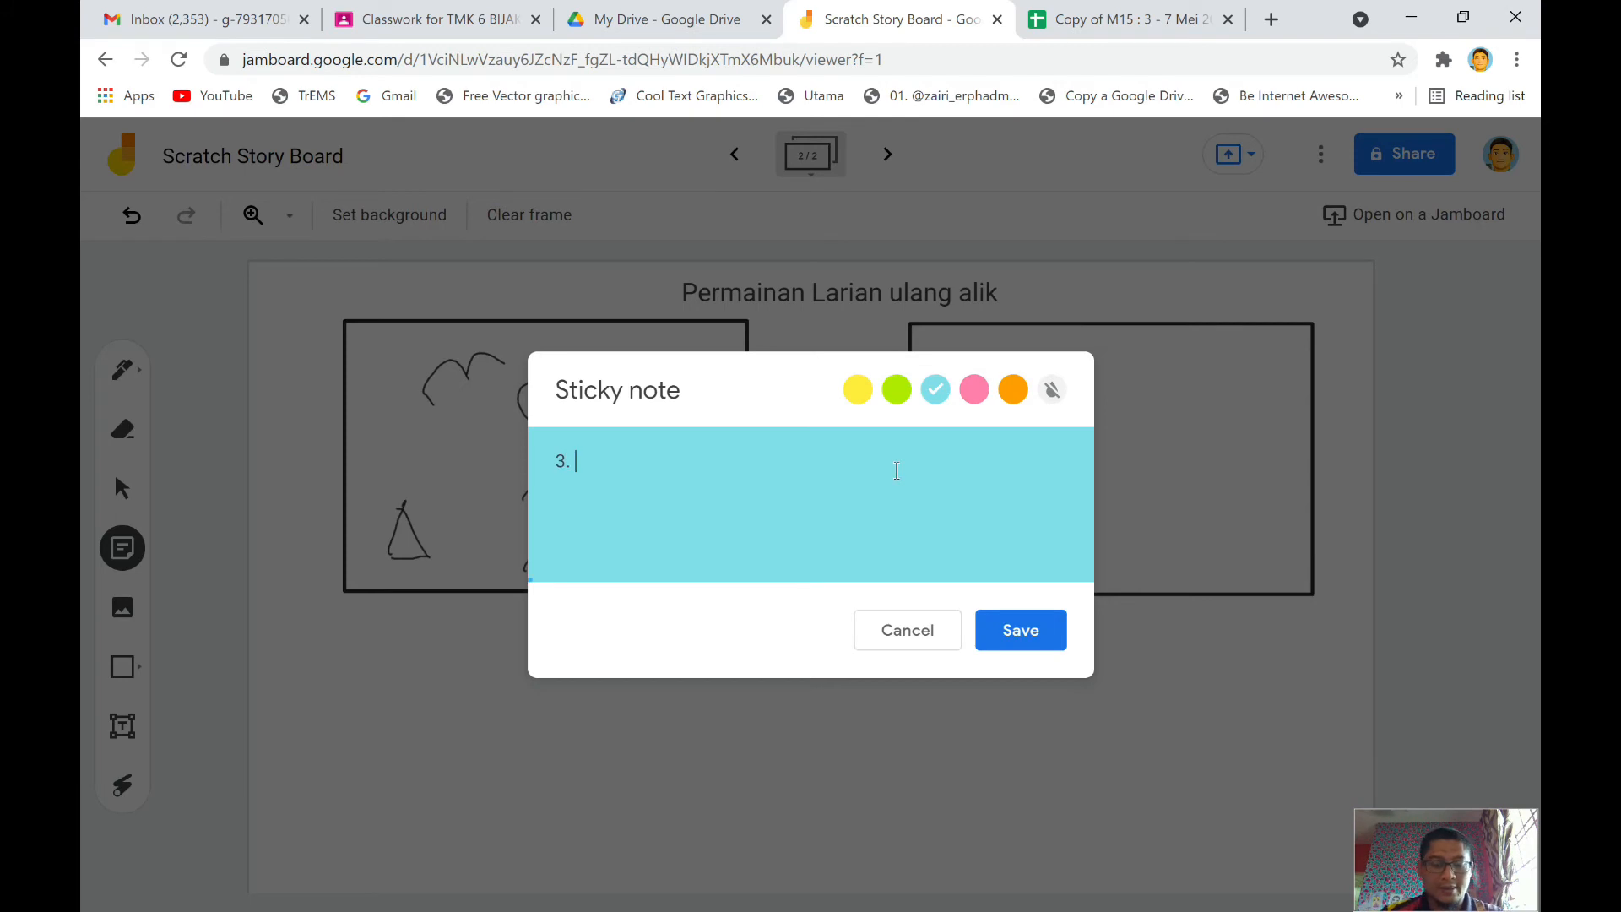
type("Pastikan ")
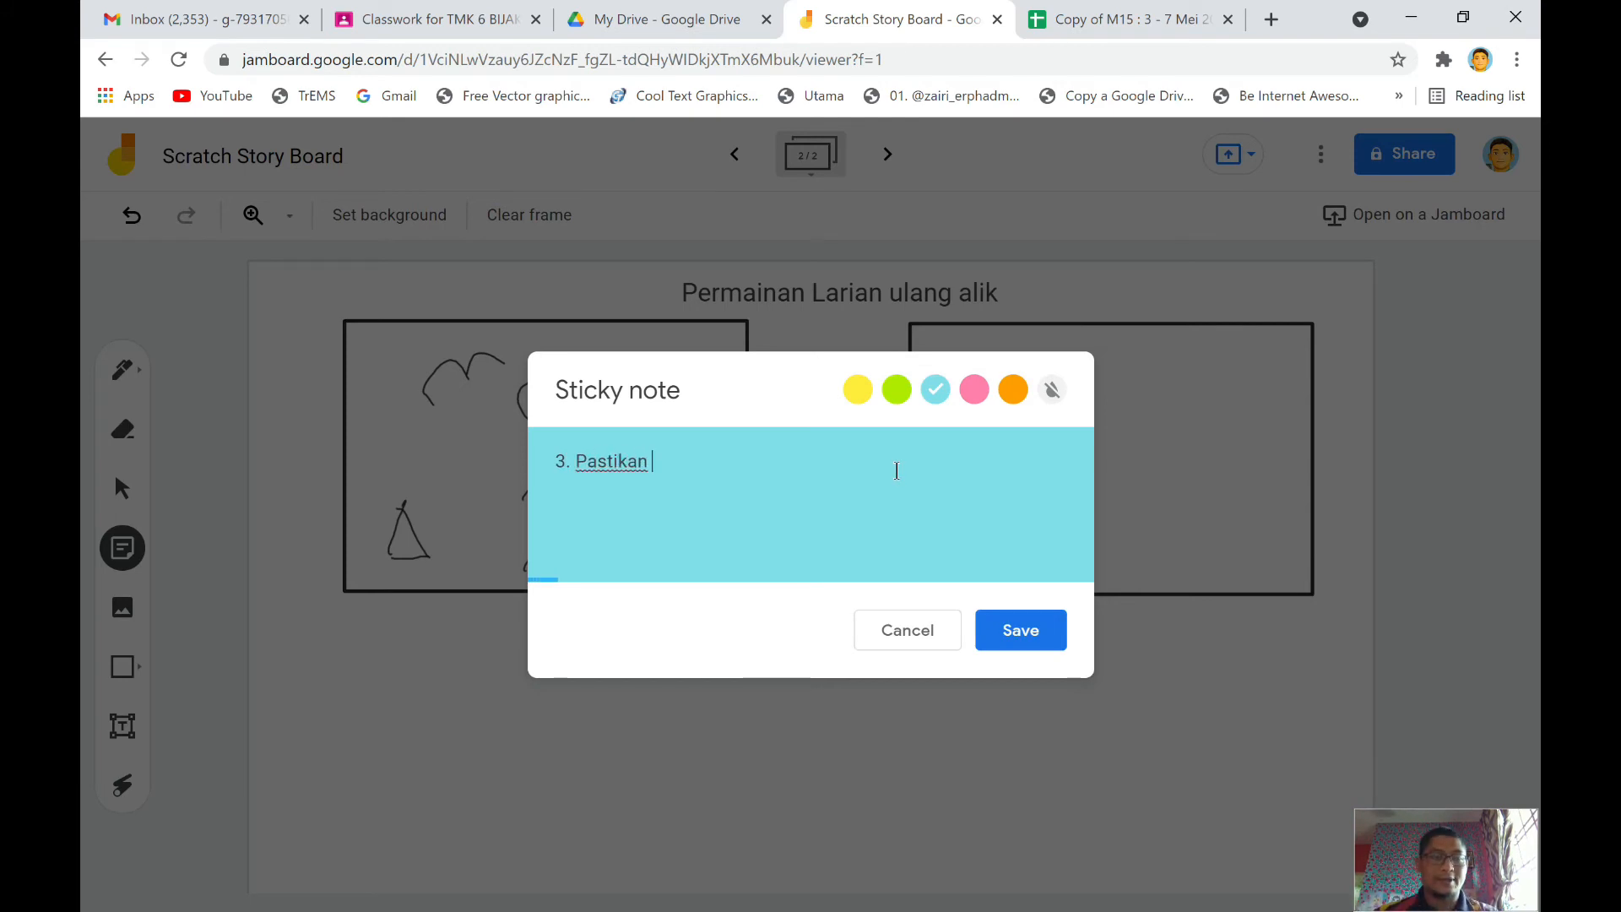
type("d")
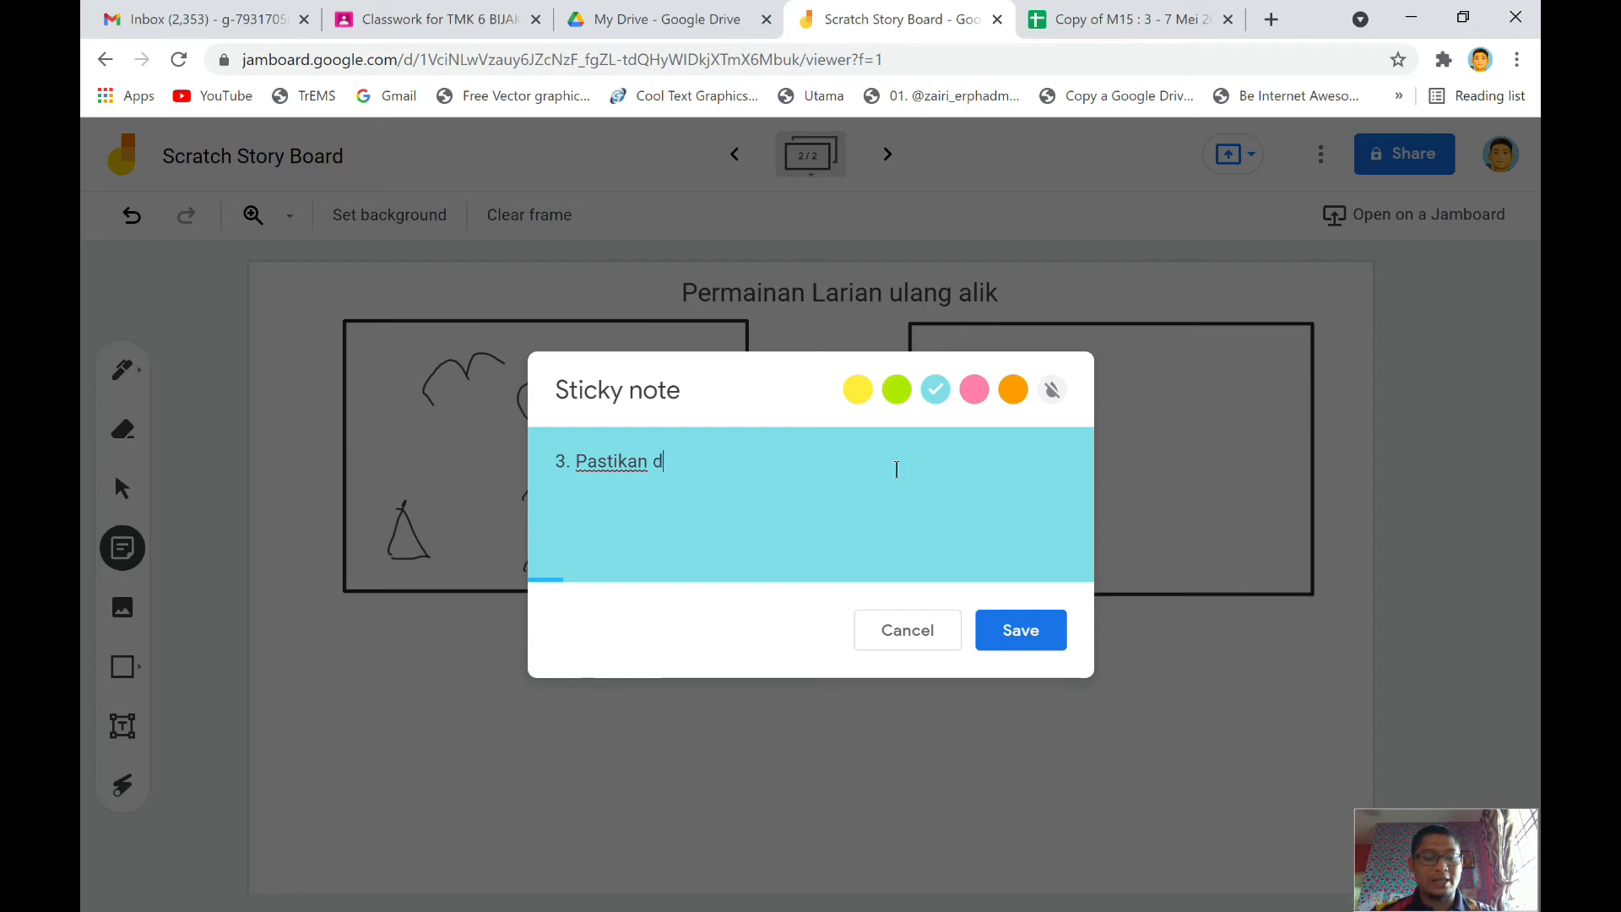
type("ata bagi ")
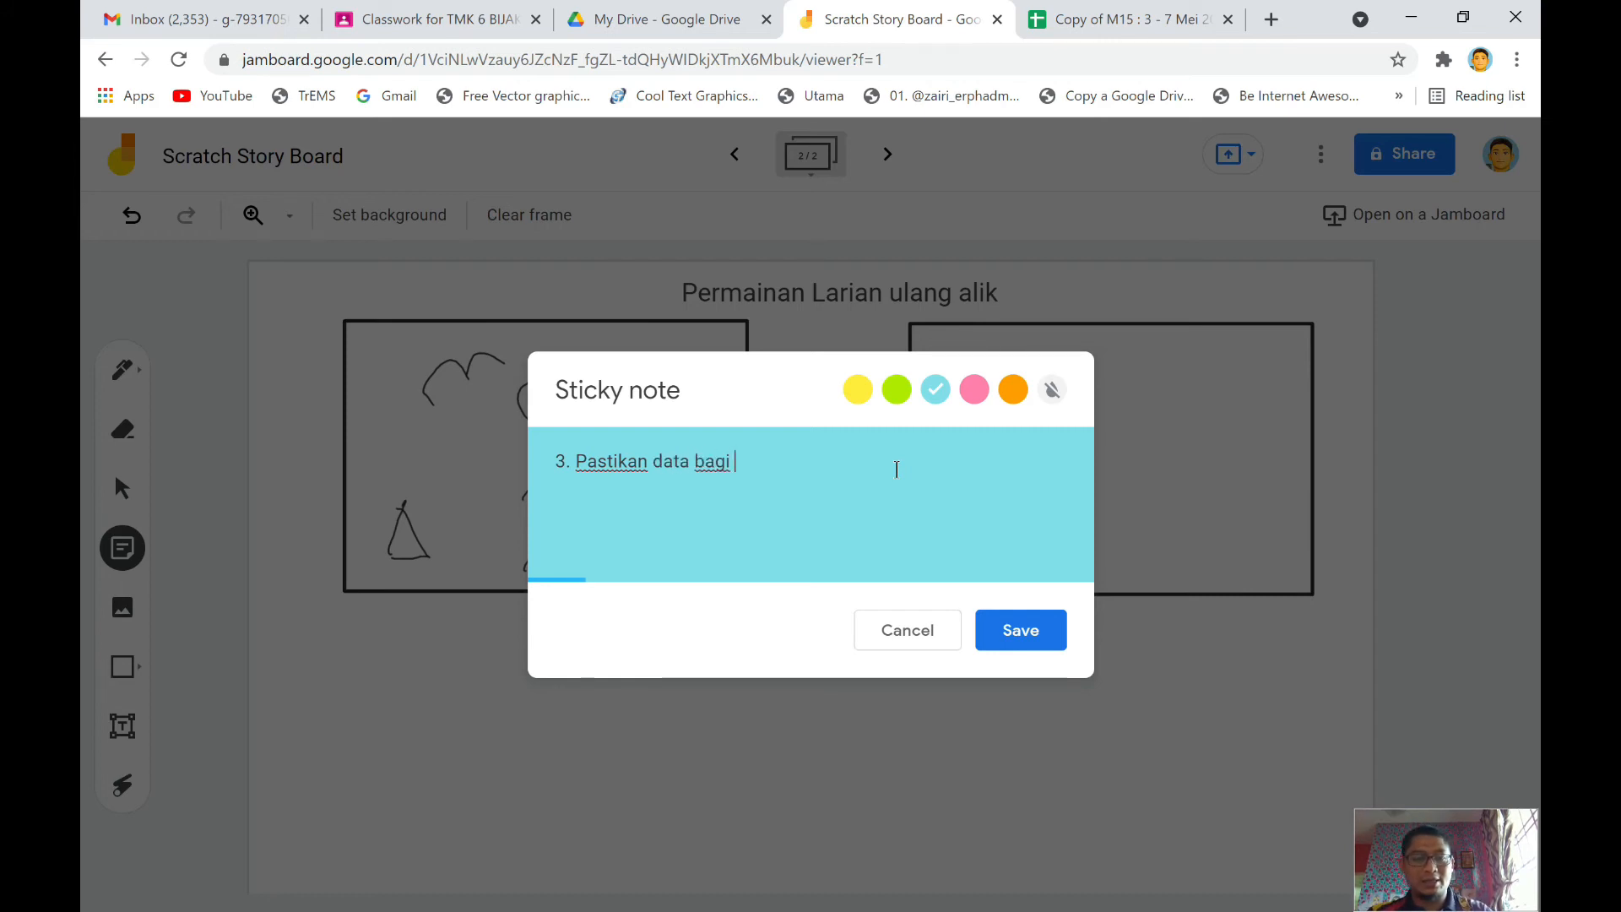
type("mata dan nya")
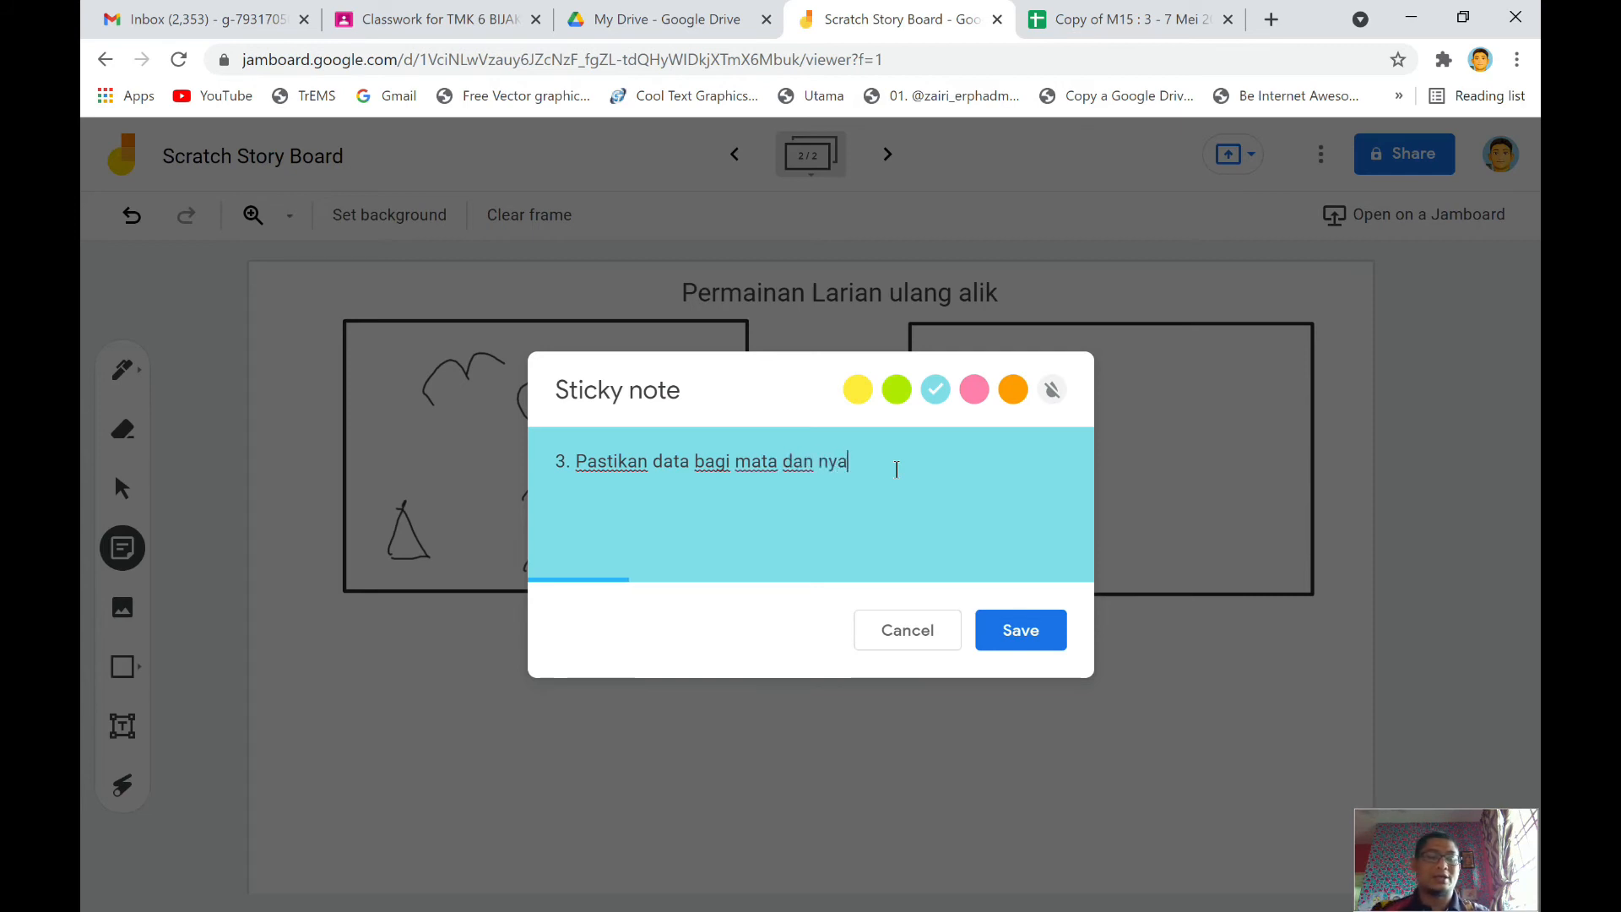
type("wa di")
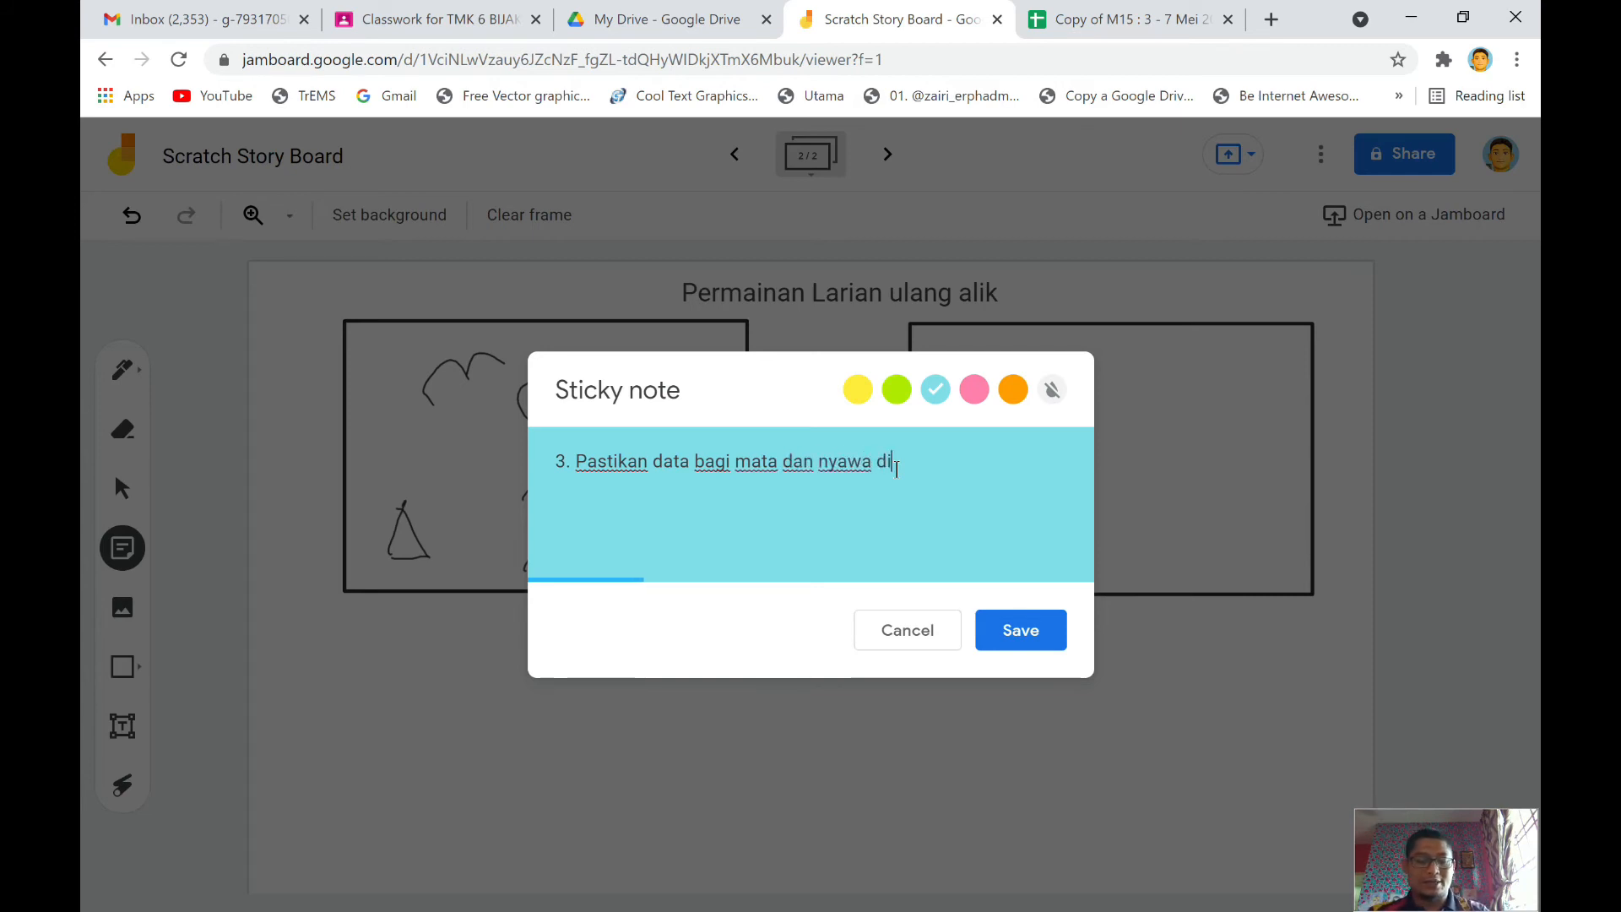
type("per..")
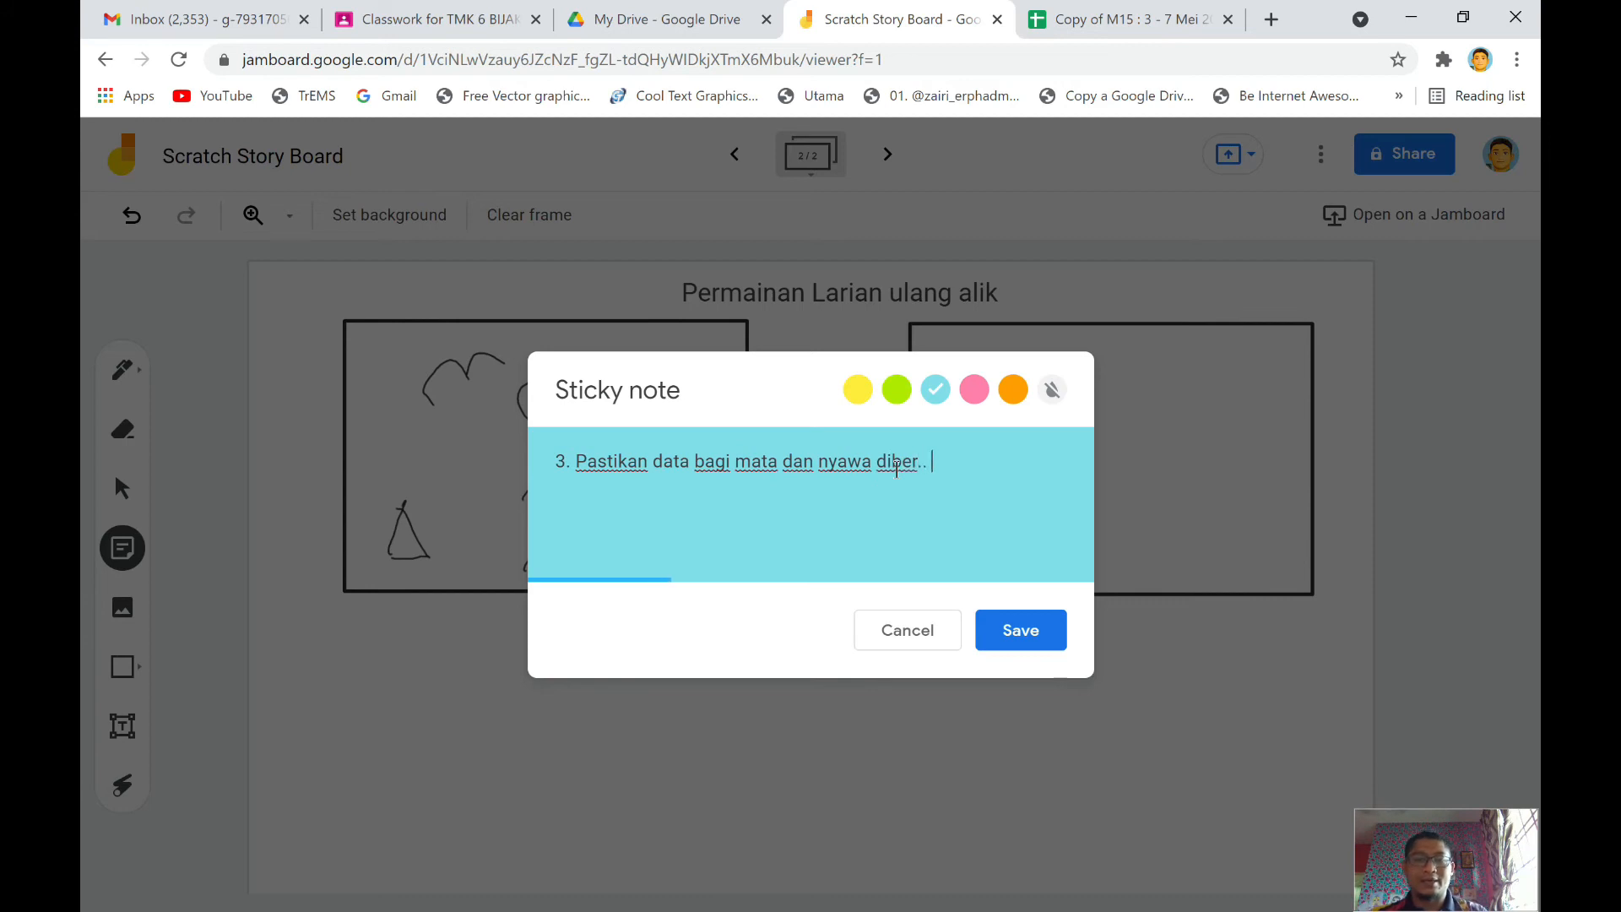
key("BackSpace")
type("i.. s")
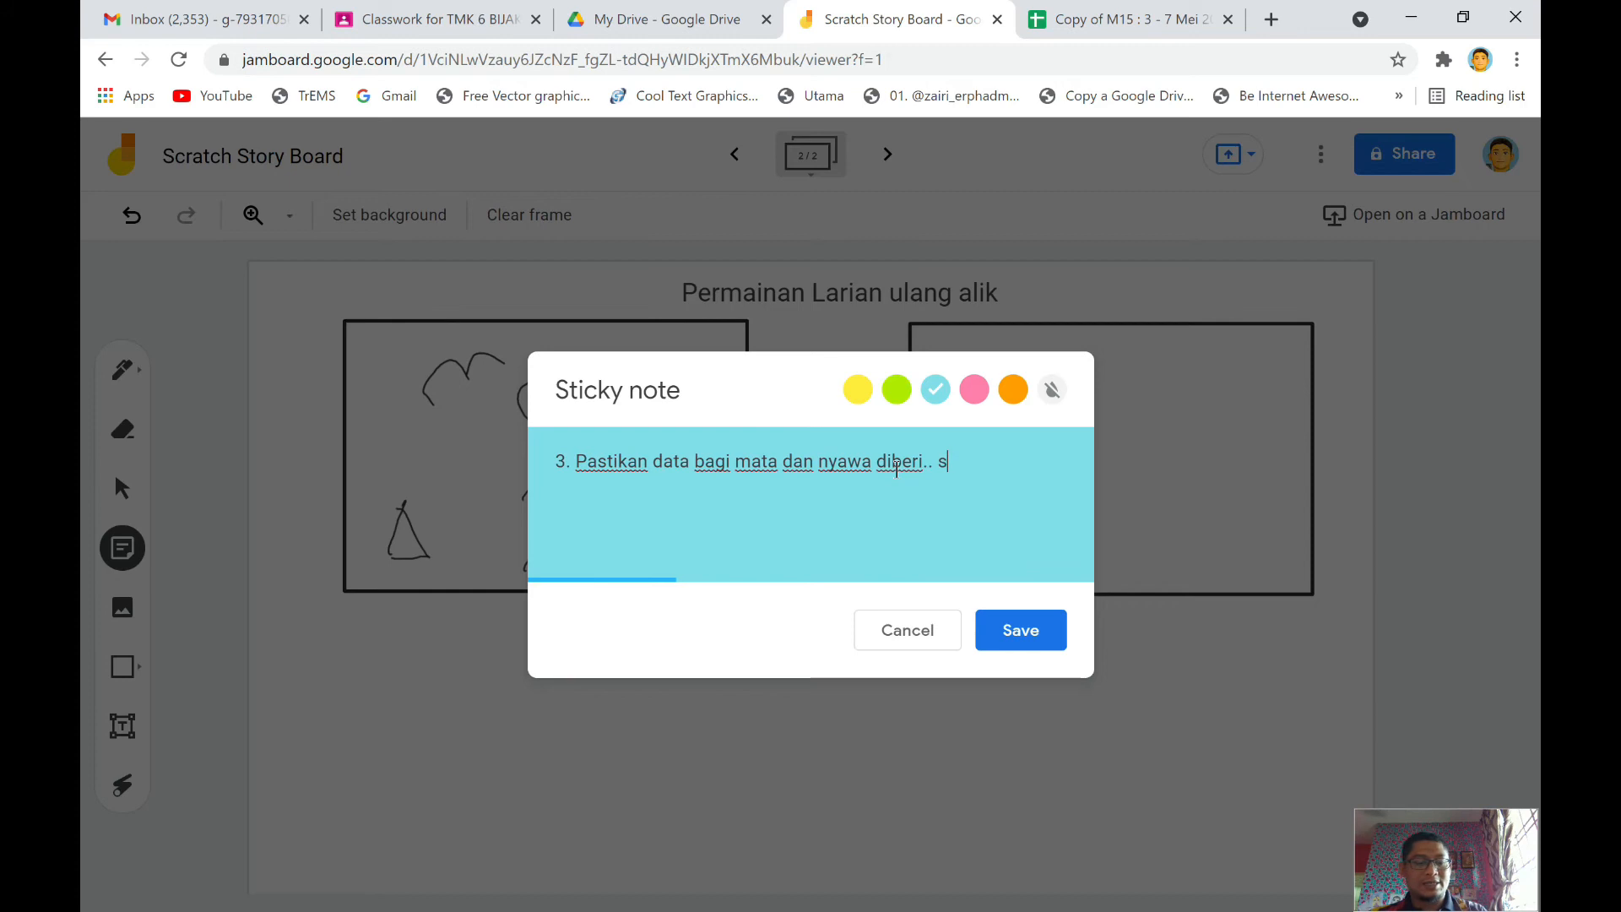
Continue the blue sticky note's text with "setiap kali manusia melanggar halangan(kelawar) mata akan di tolak 1".
type("etiap ka")
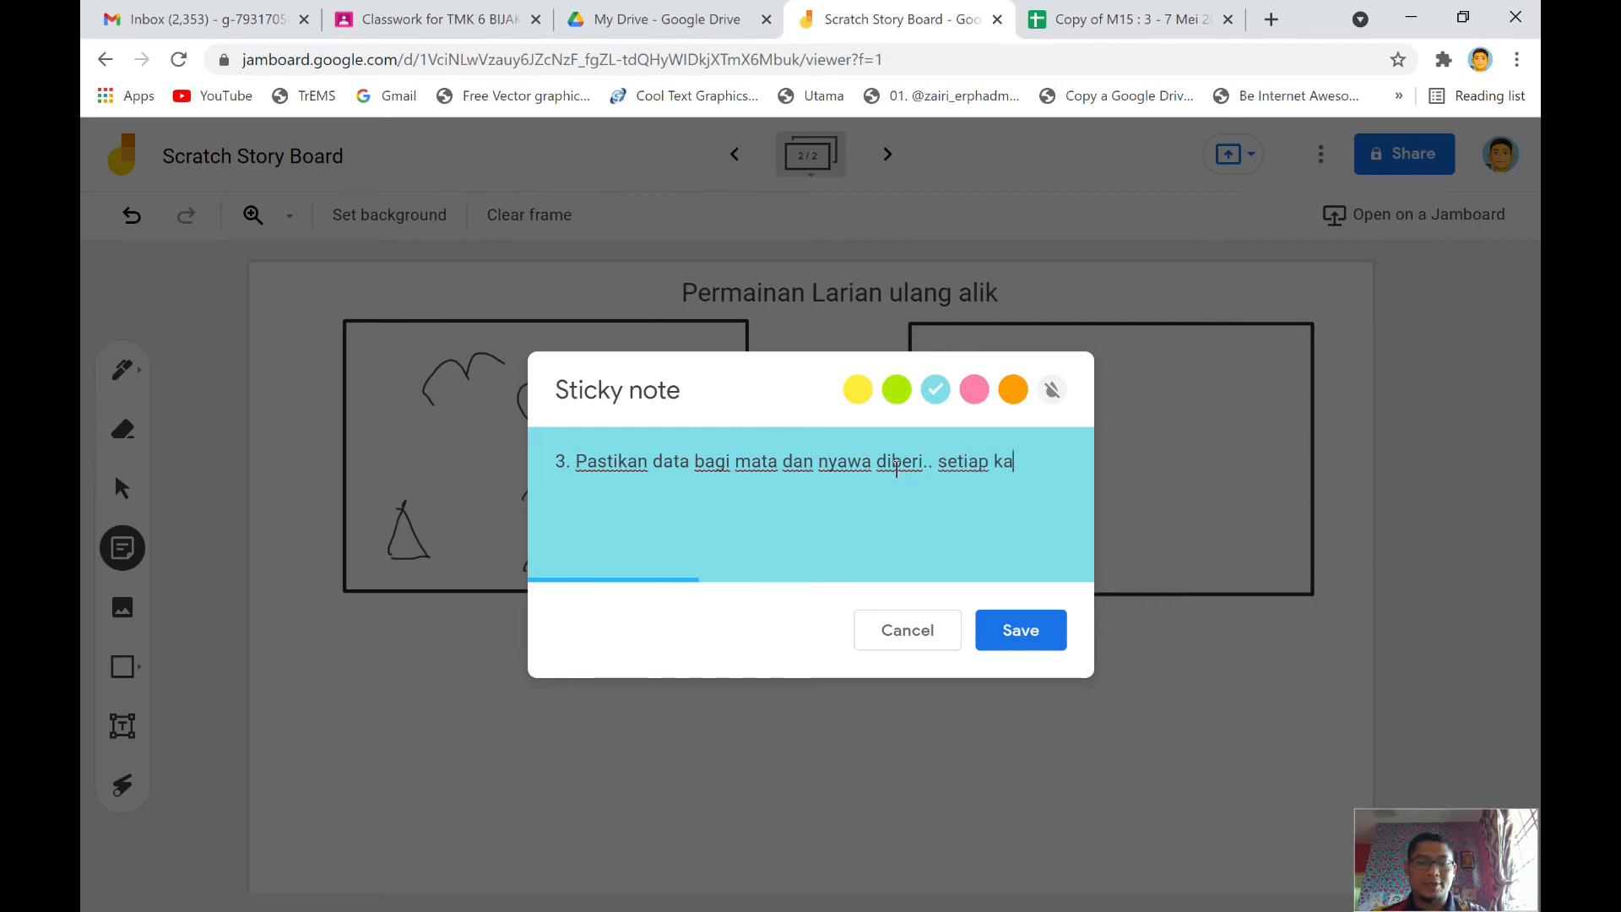
type("li manusia melanggar")
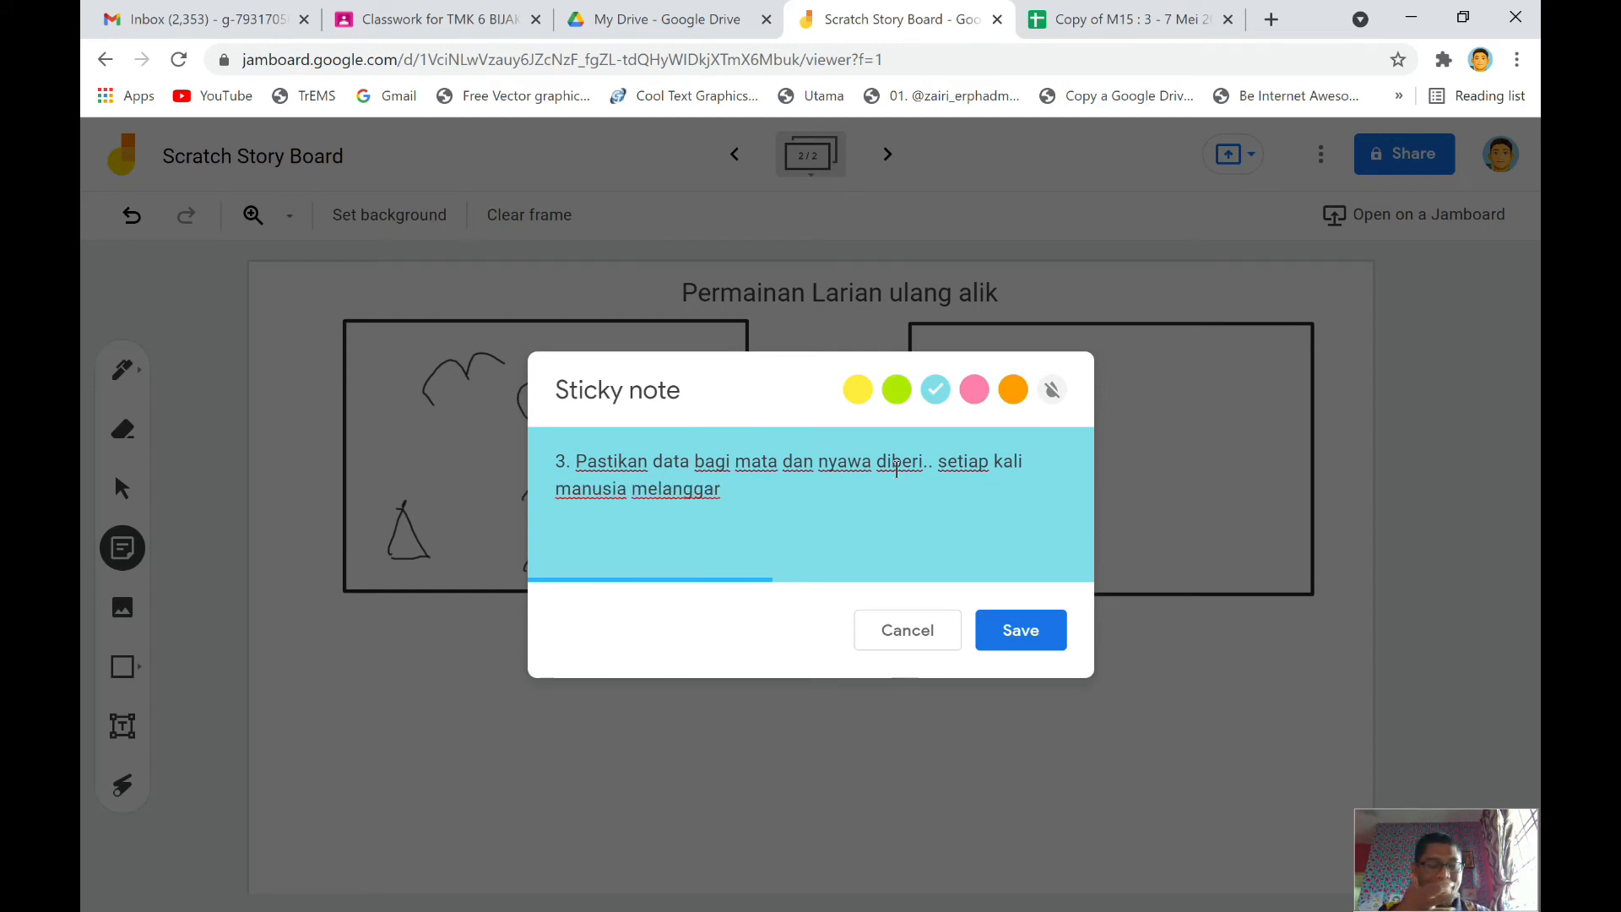
type(" halangan(")
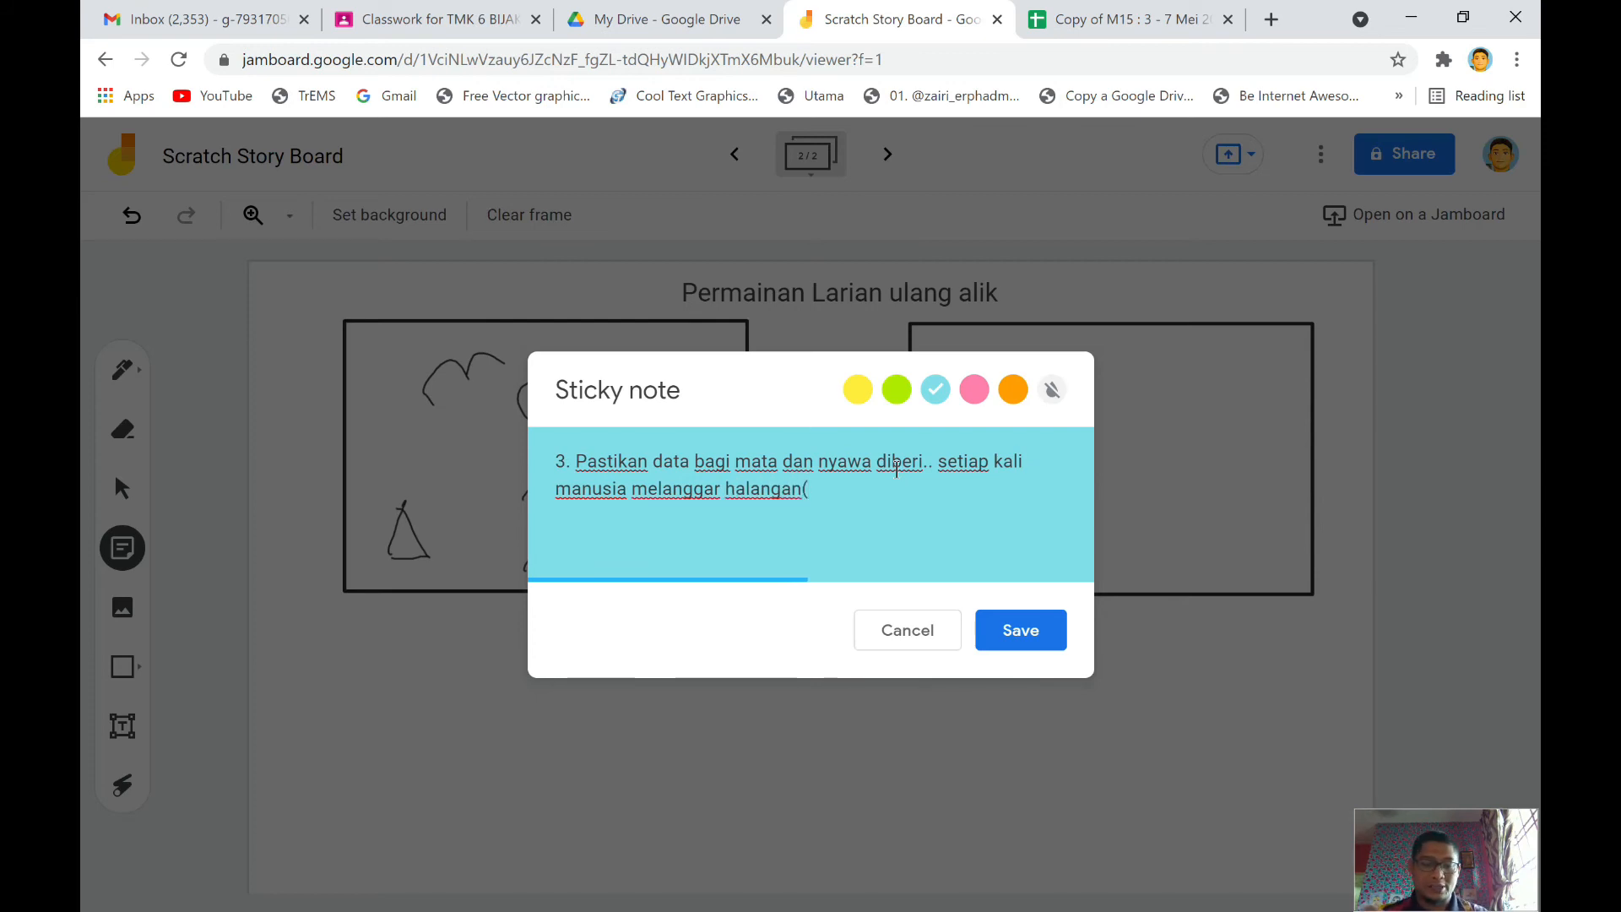
type("kelawar")
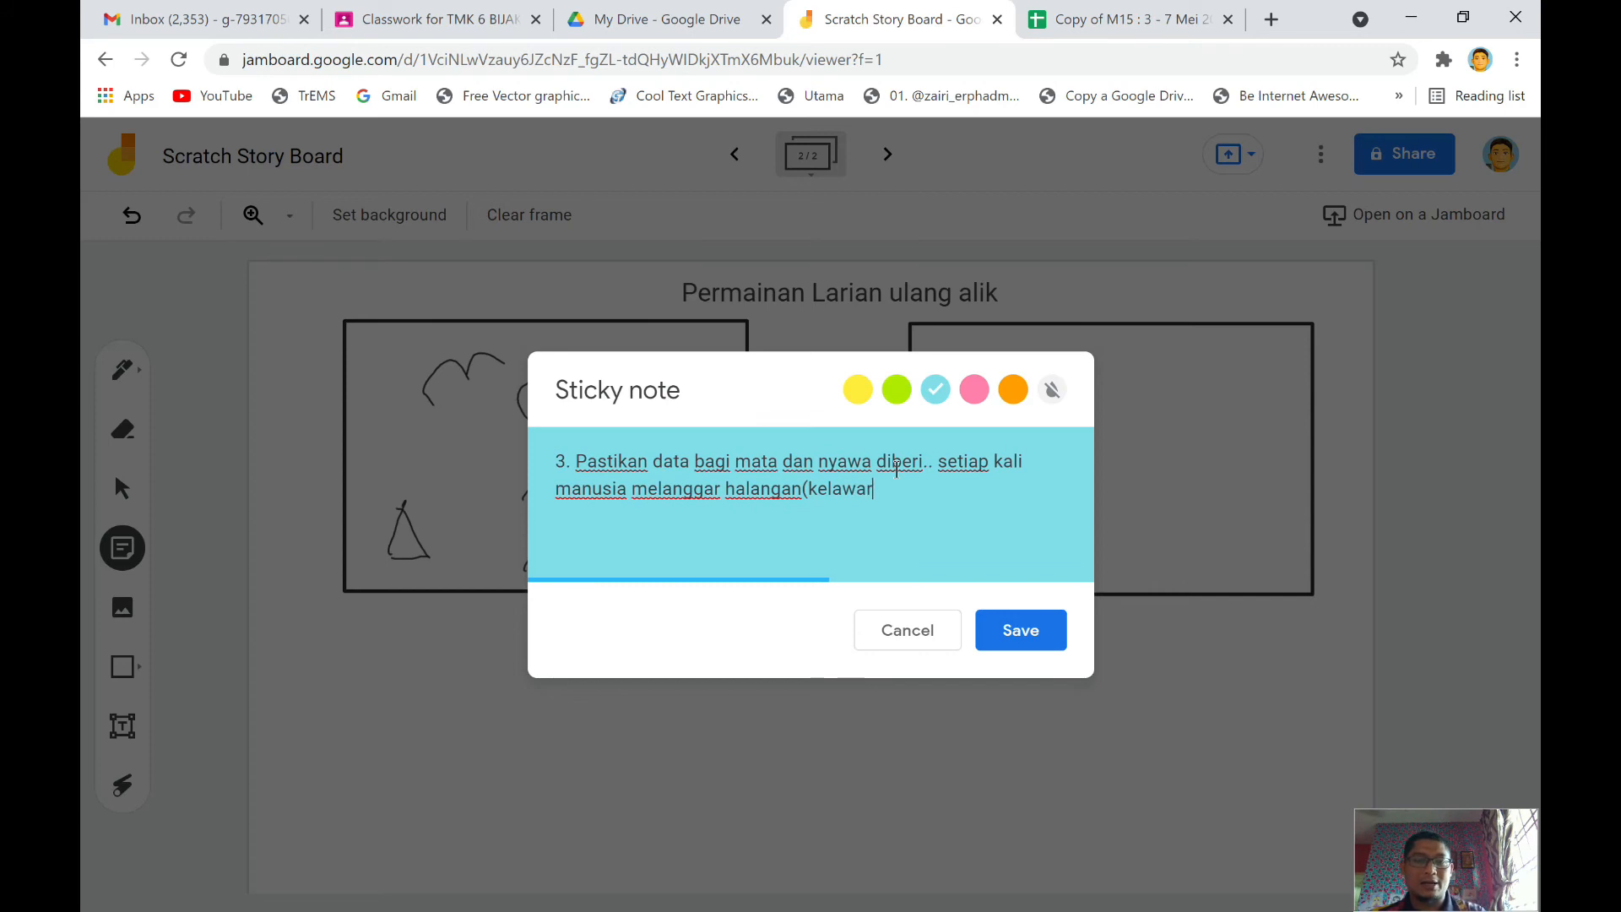
type(")")
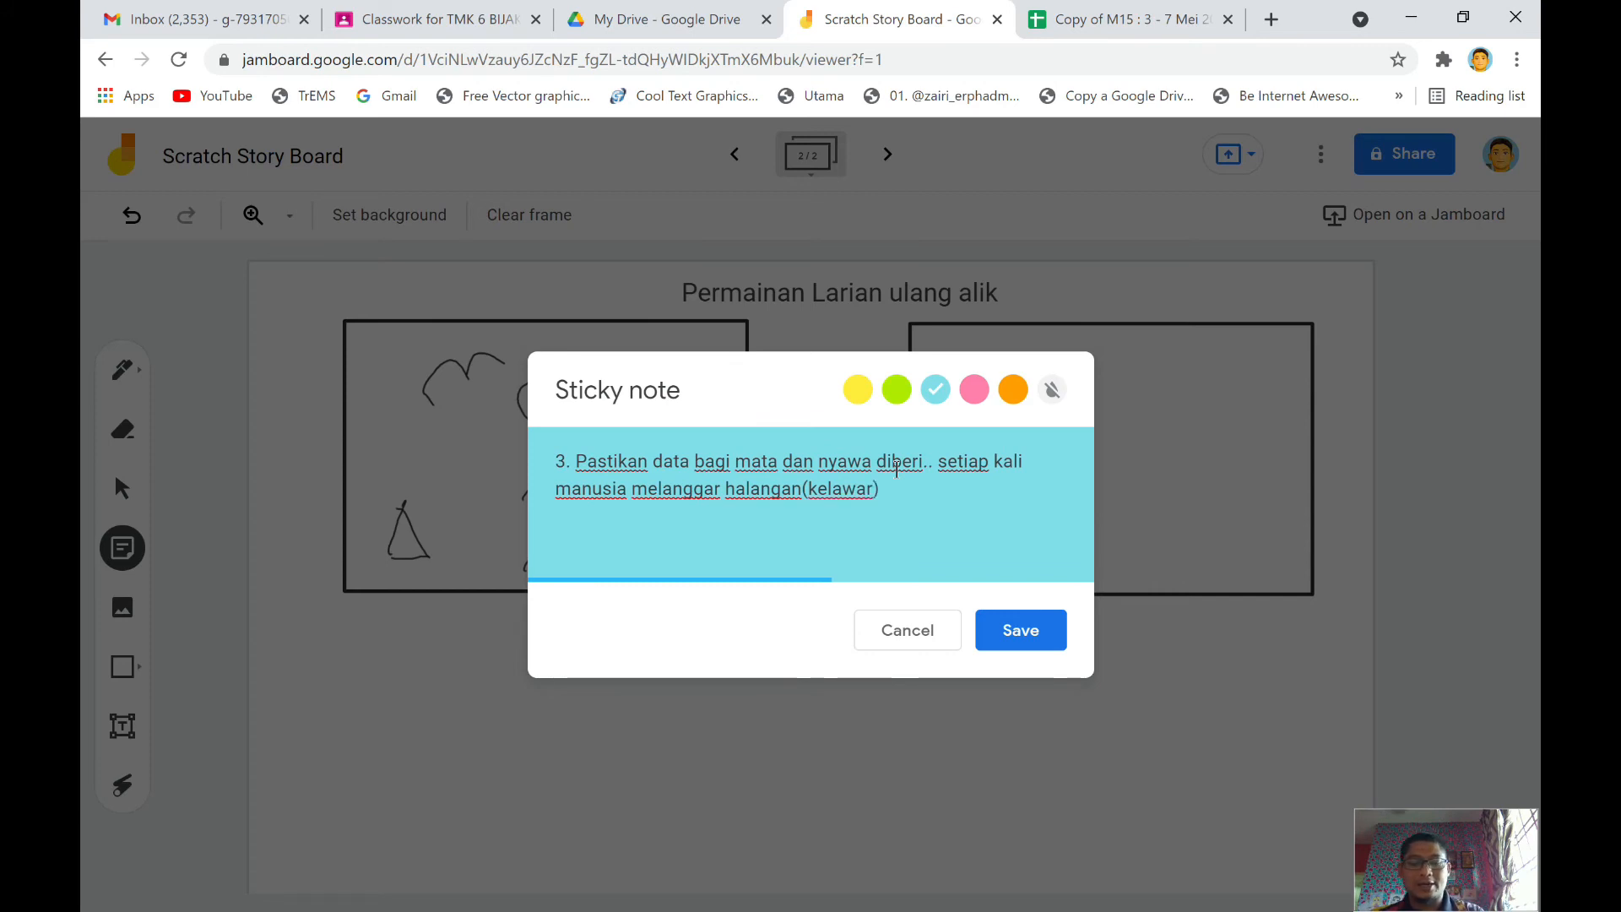
type(" mata")
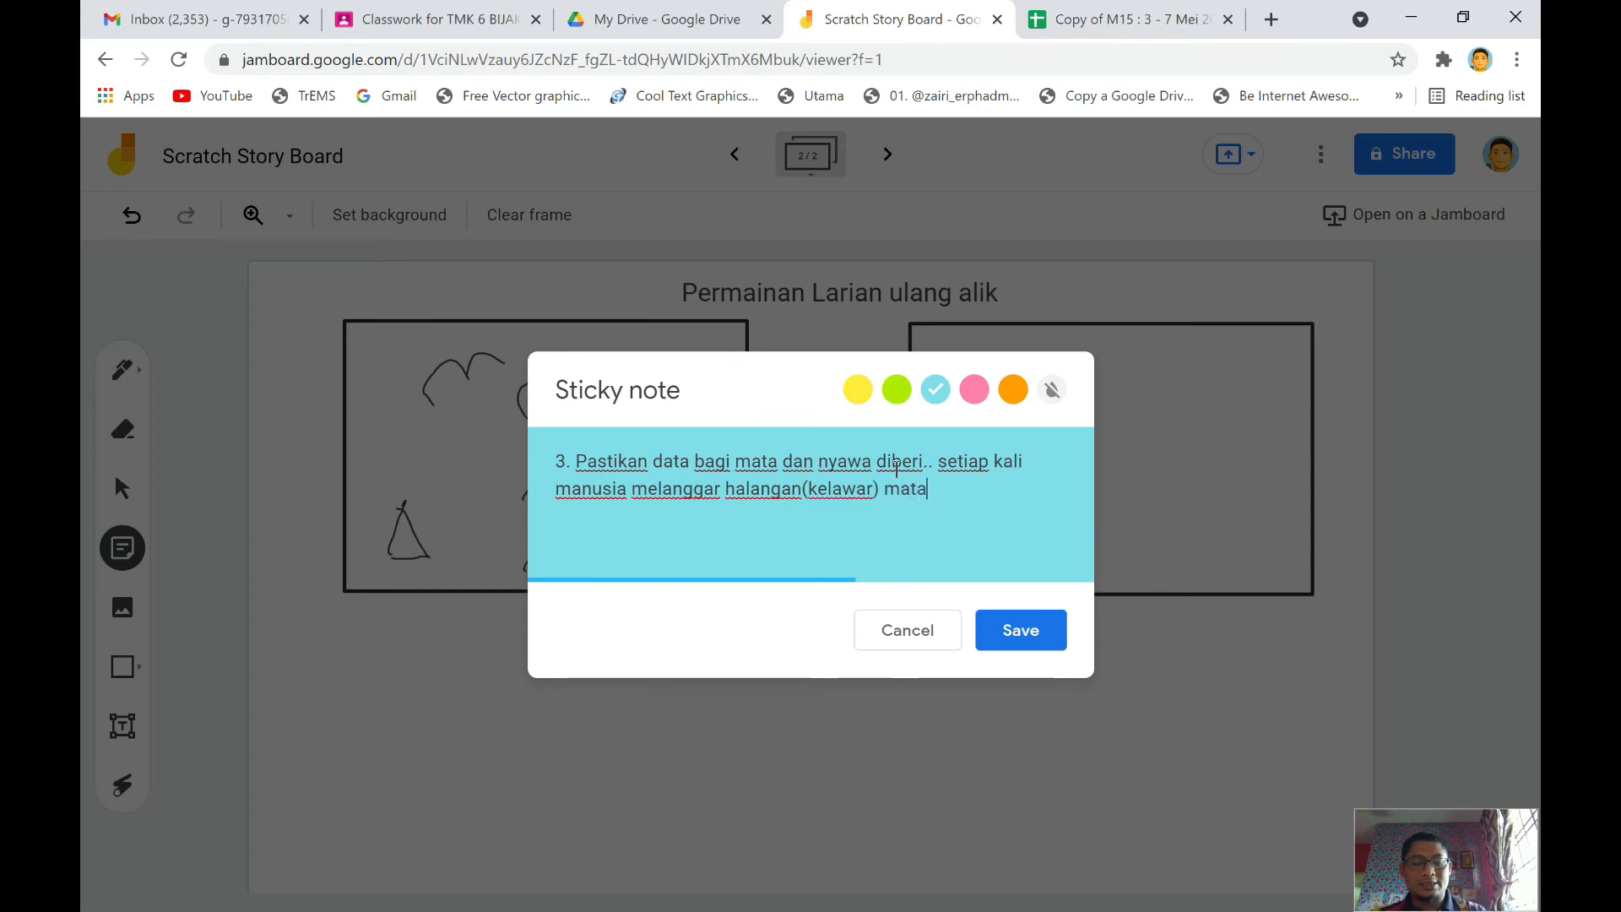
type(" akan di tolak")
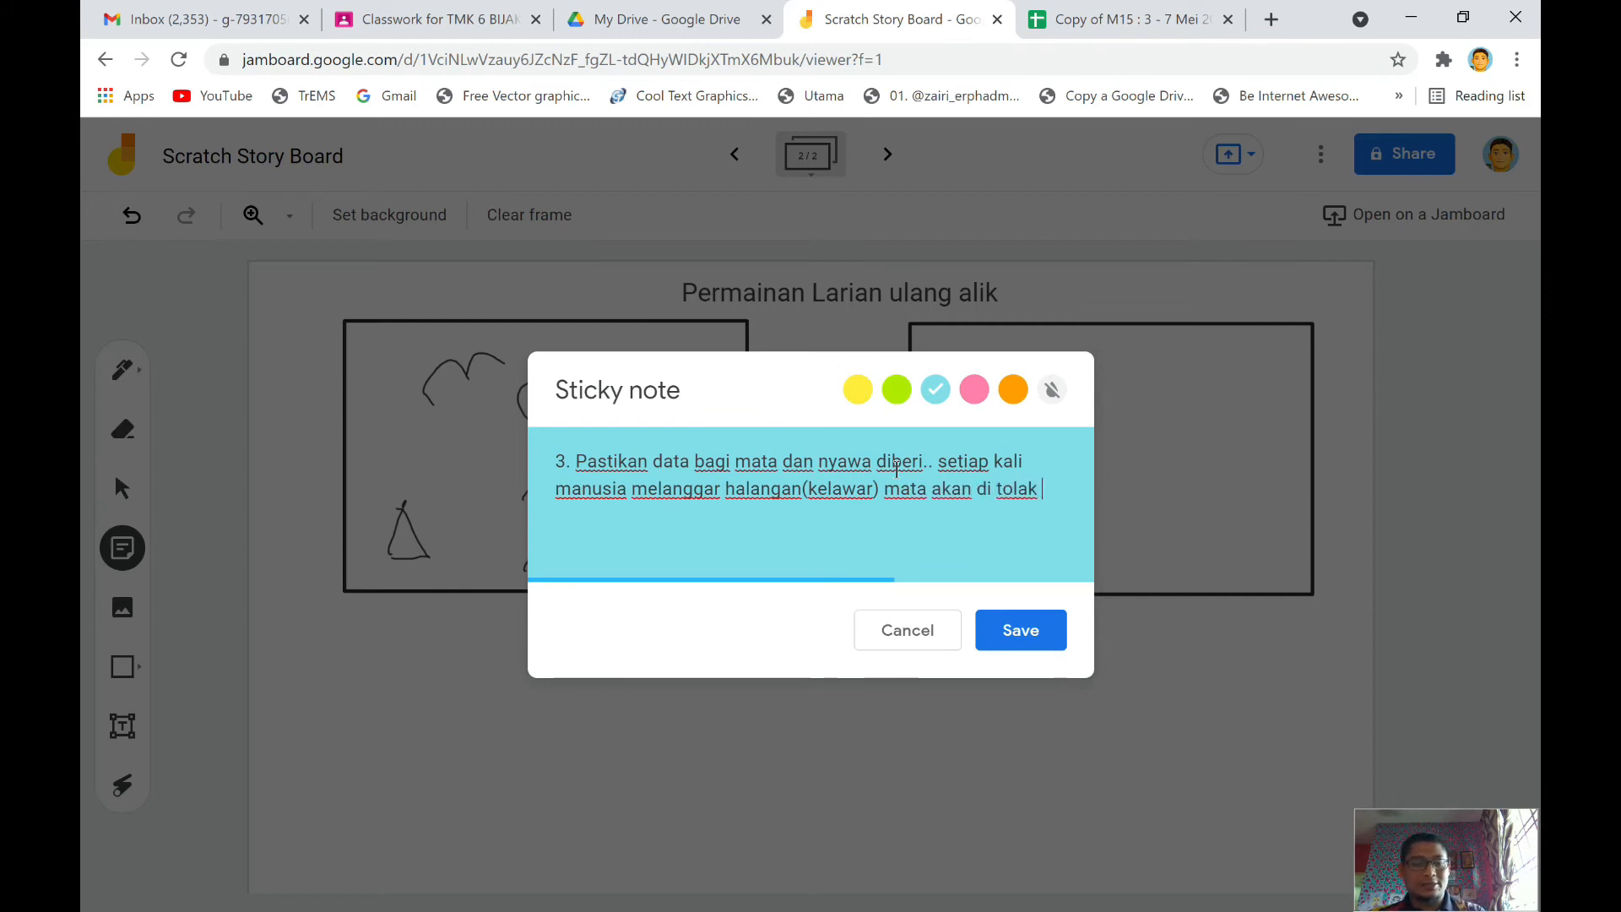
type(" 1")
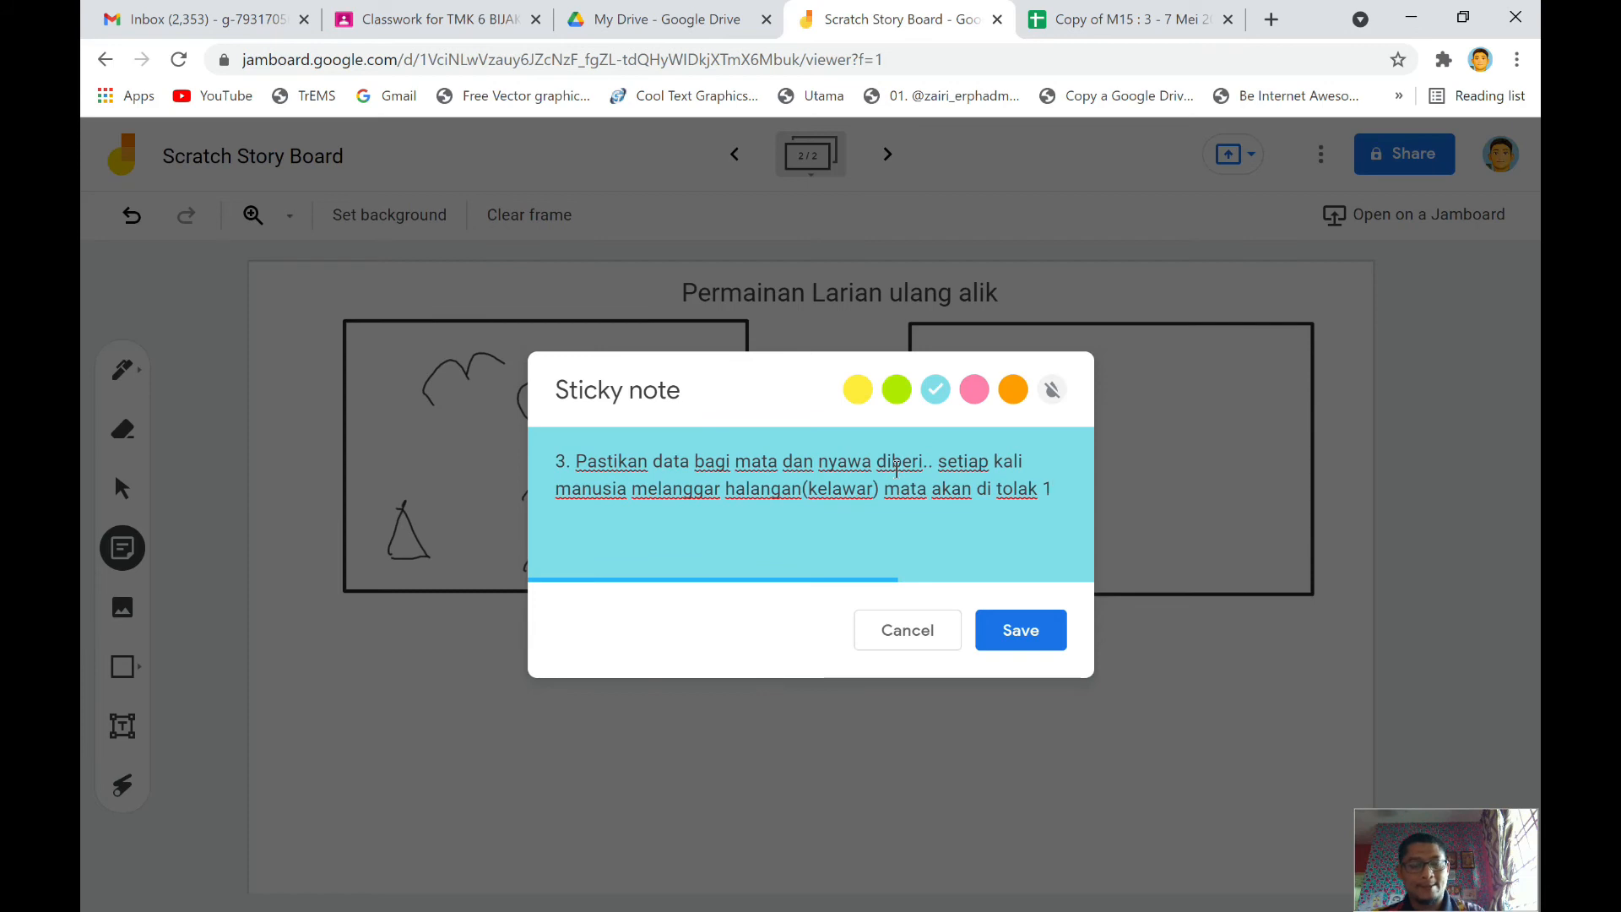
type(" dan")
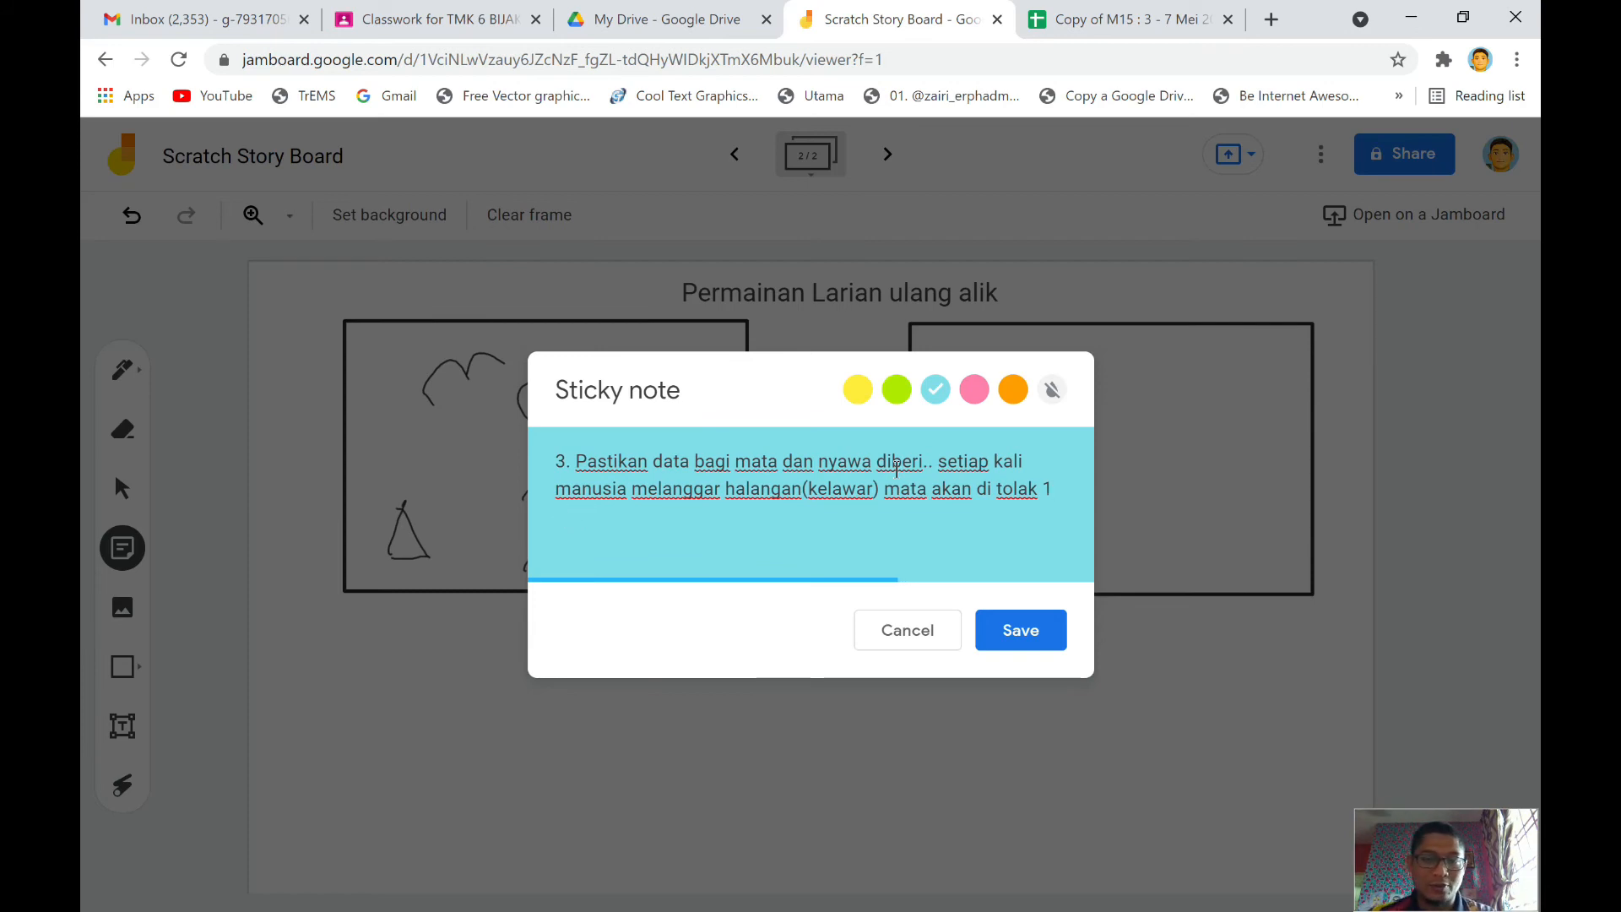
Finish the blue sticky note's text with "..sekiranya mata ditolak sehingga 3 nyawa akan hilang 1".
type("sekiranya m")
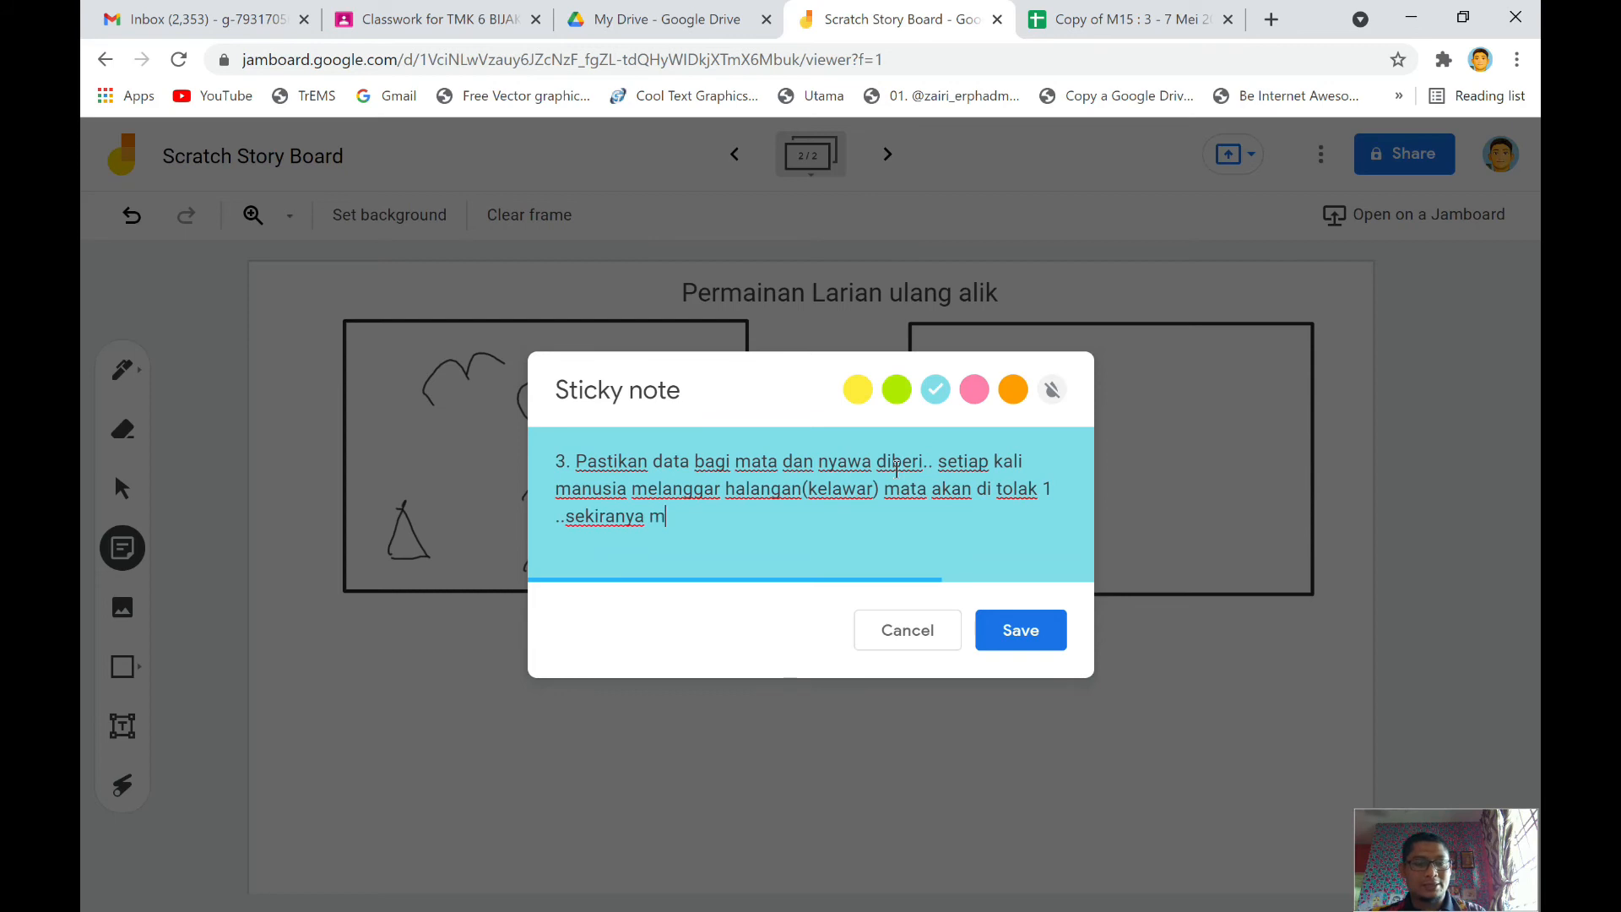
type("ata ")
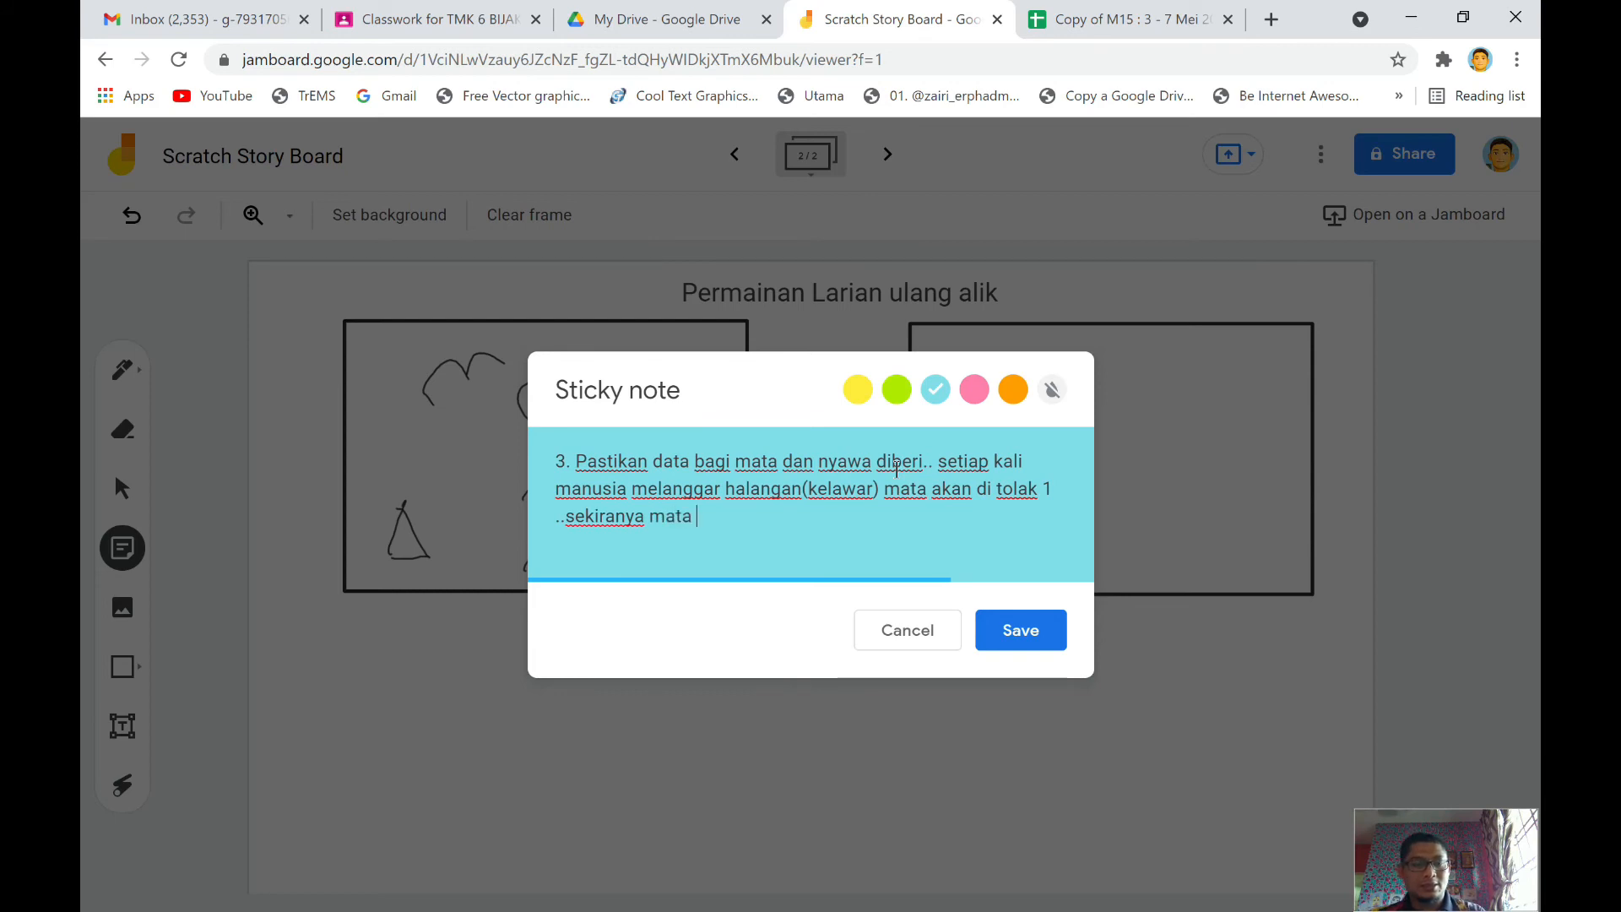
type("ditola")
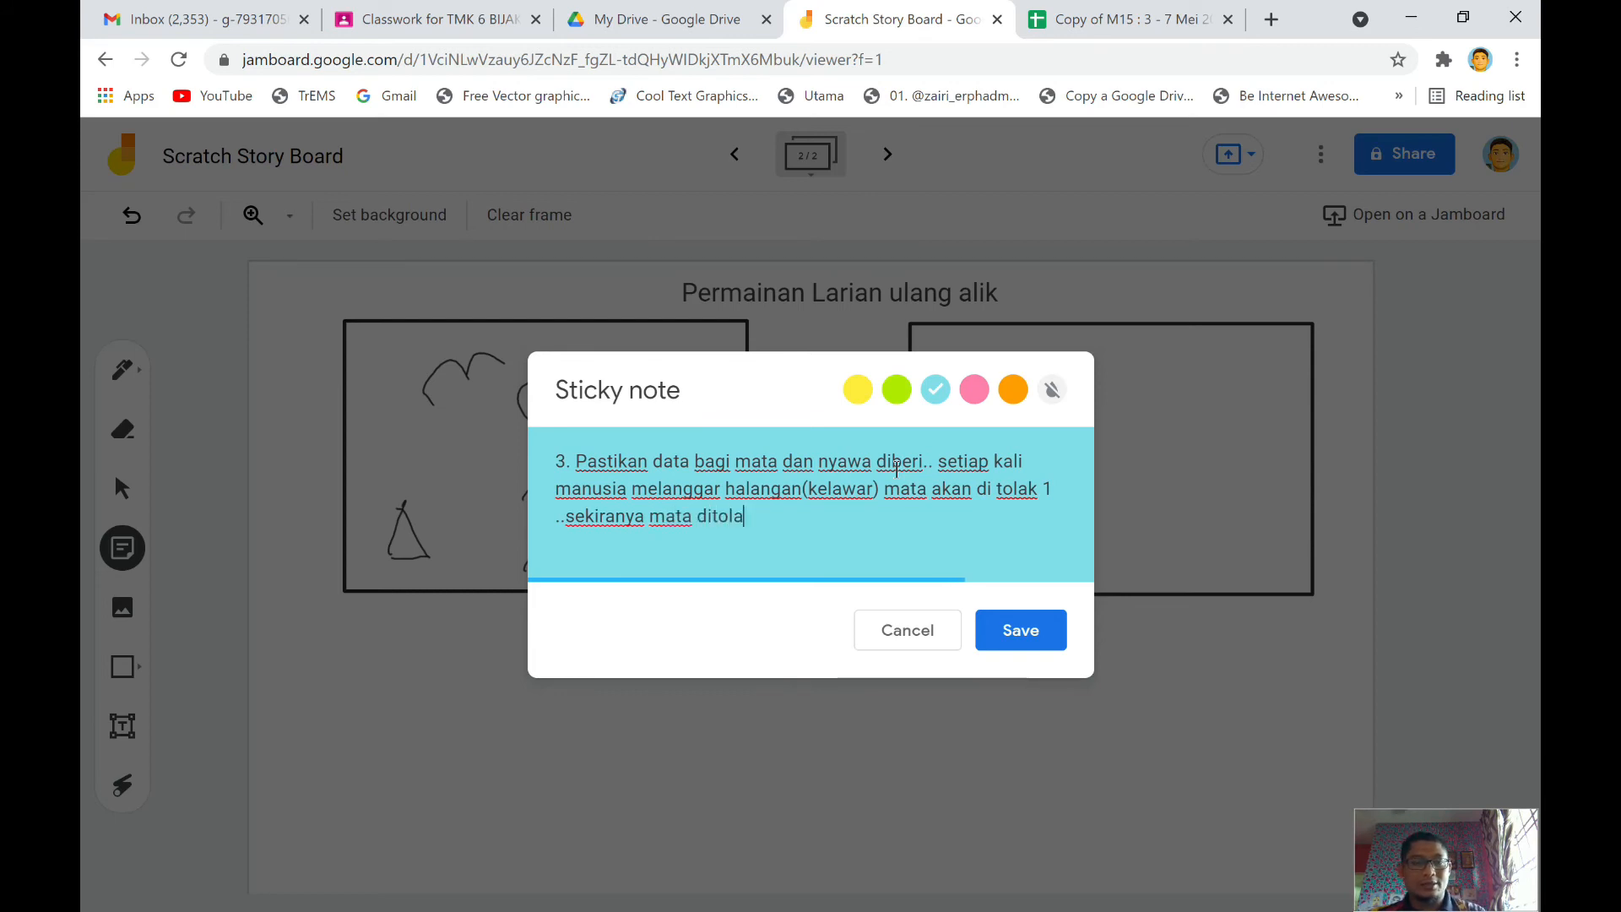
type("k sen")
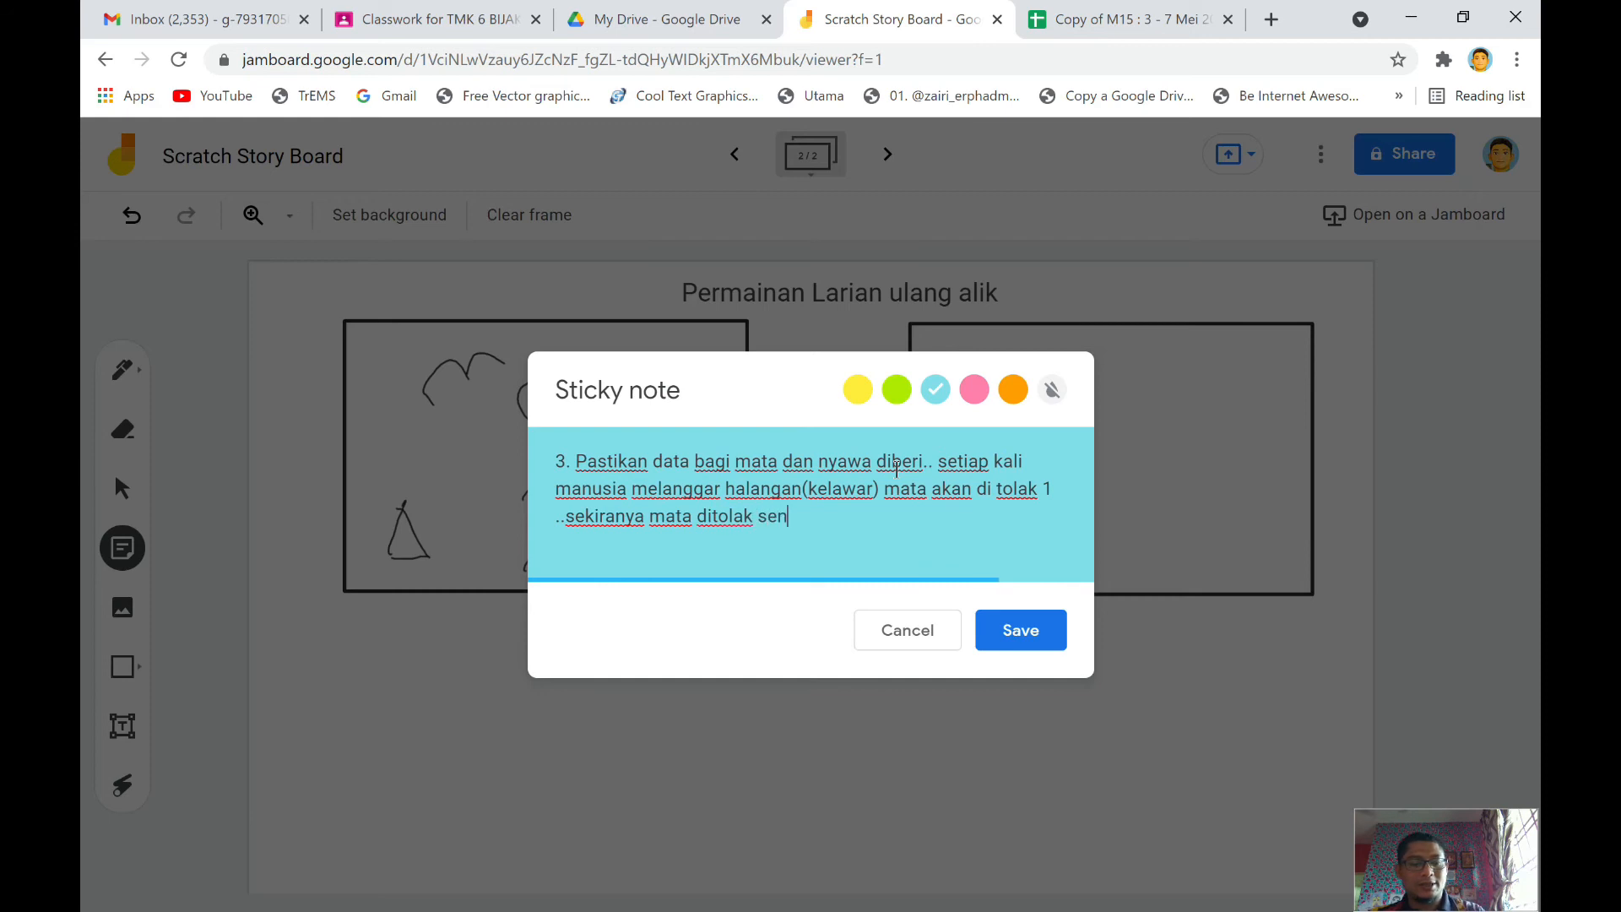
type("inhh")
key("BackSpace")
key("BackSpace")
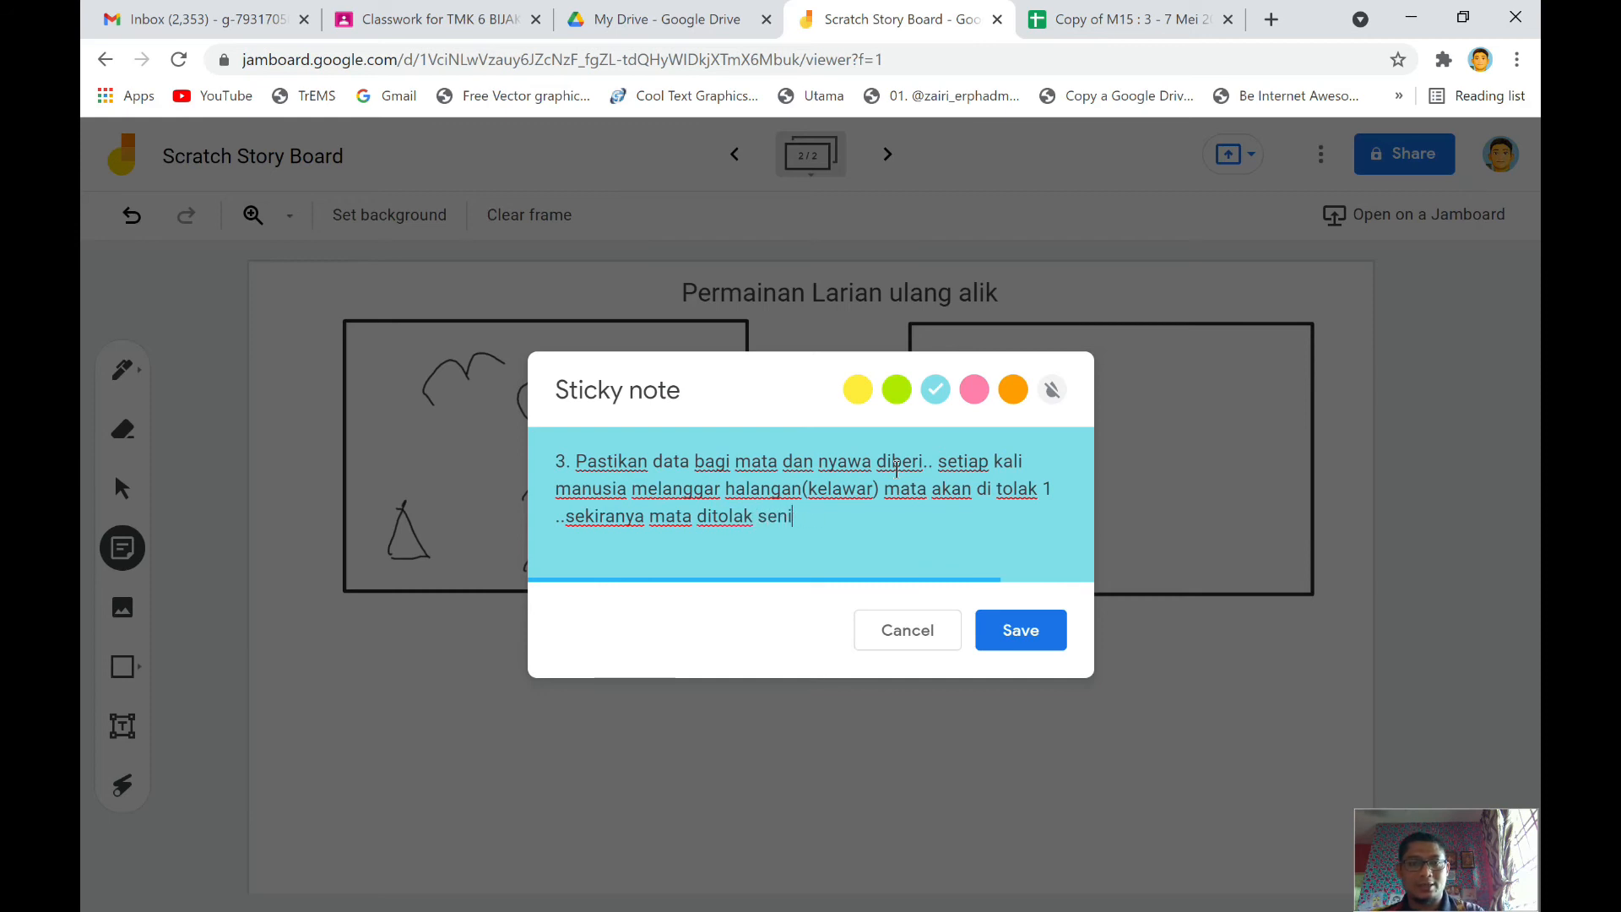
key("BackSpace")
type("hingga ")
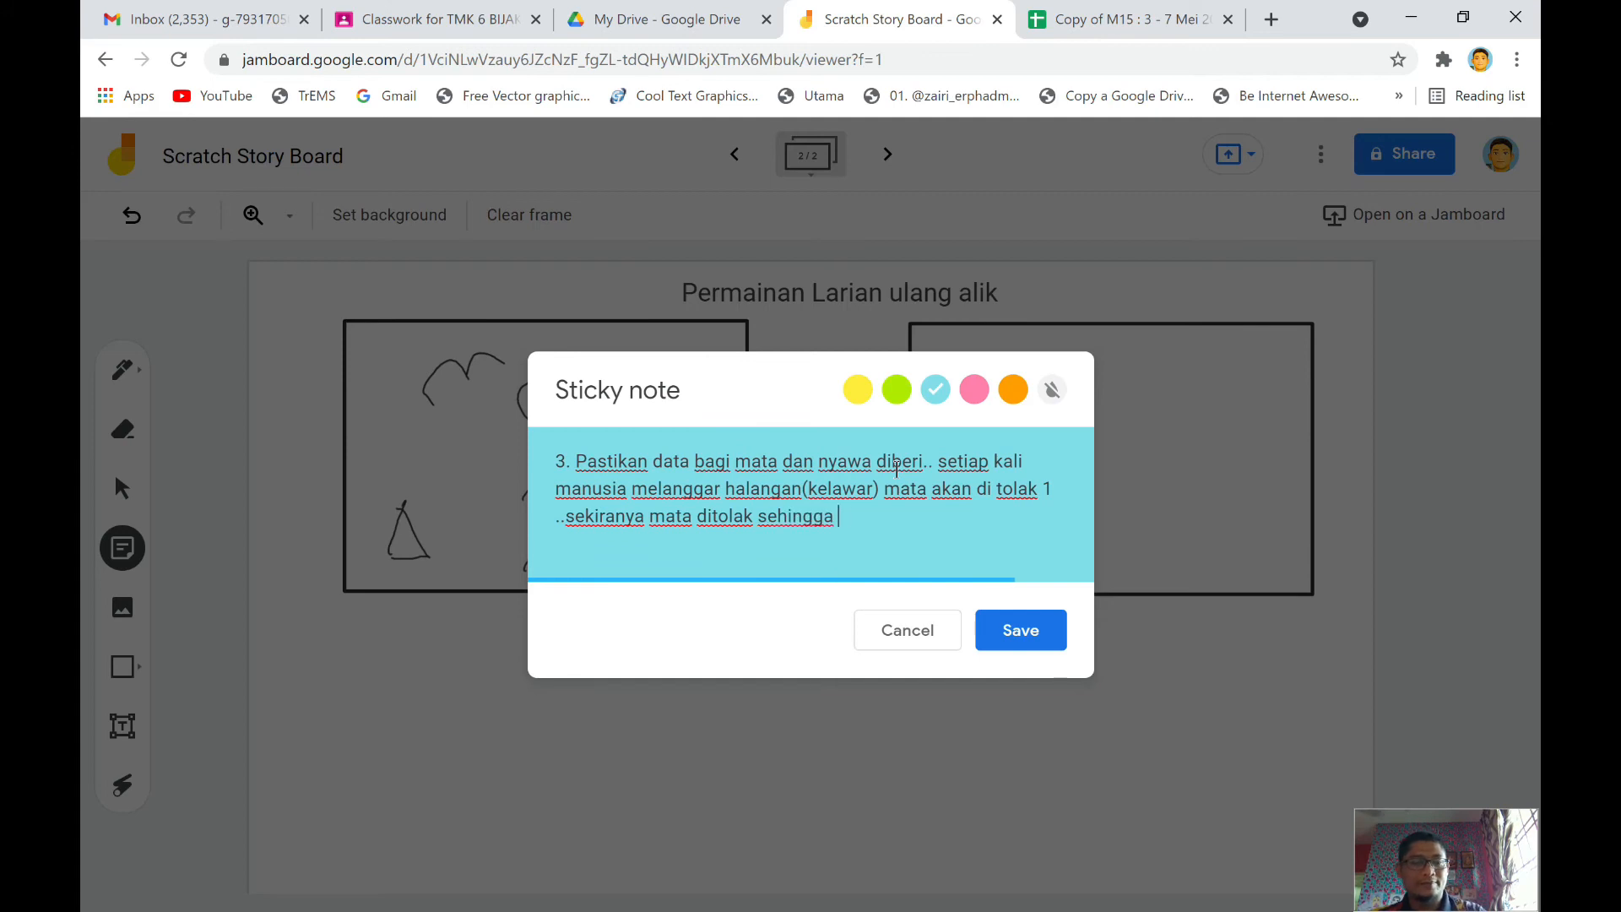
type("3 nya")
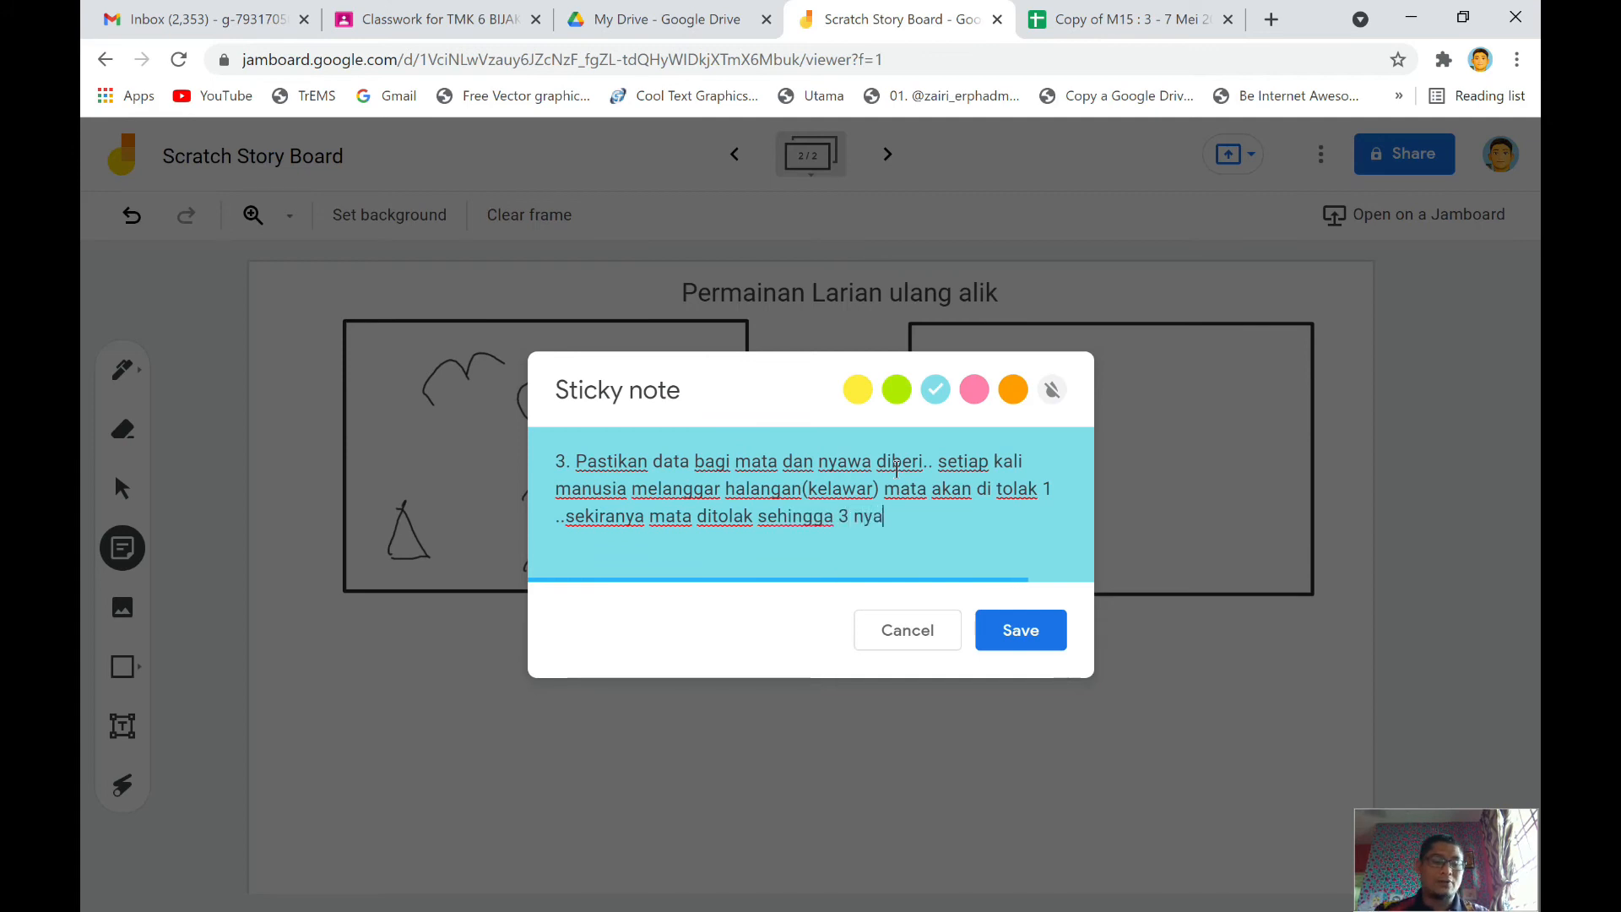
type("wa akan ")
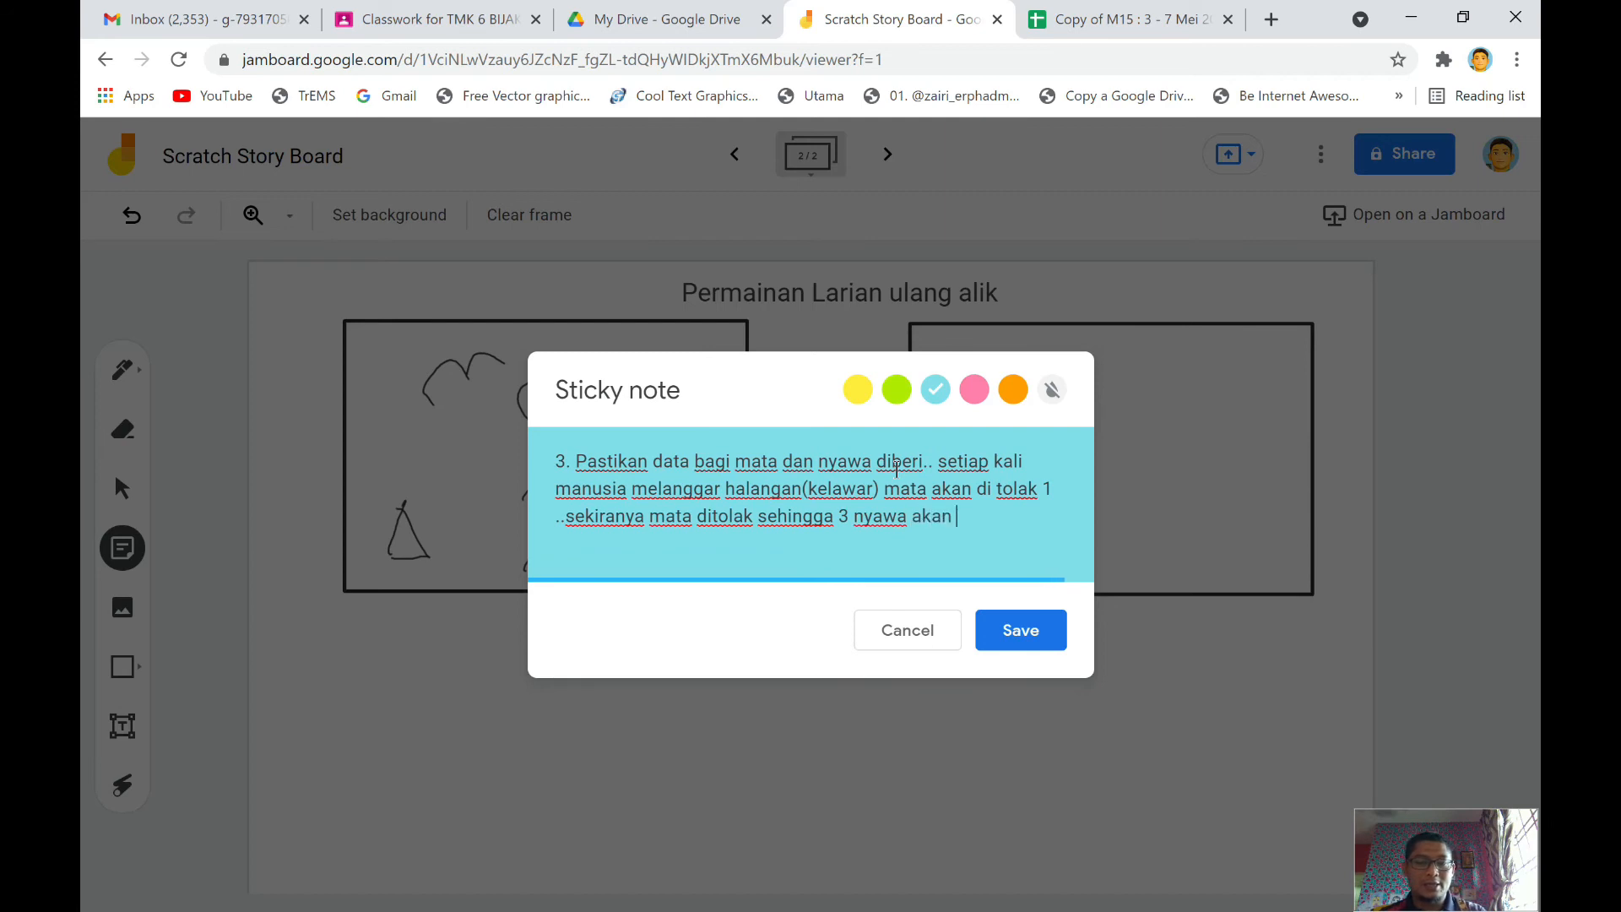
type("hilang")
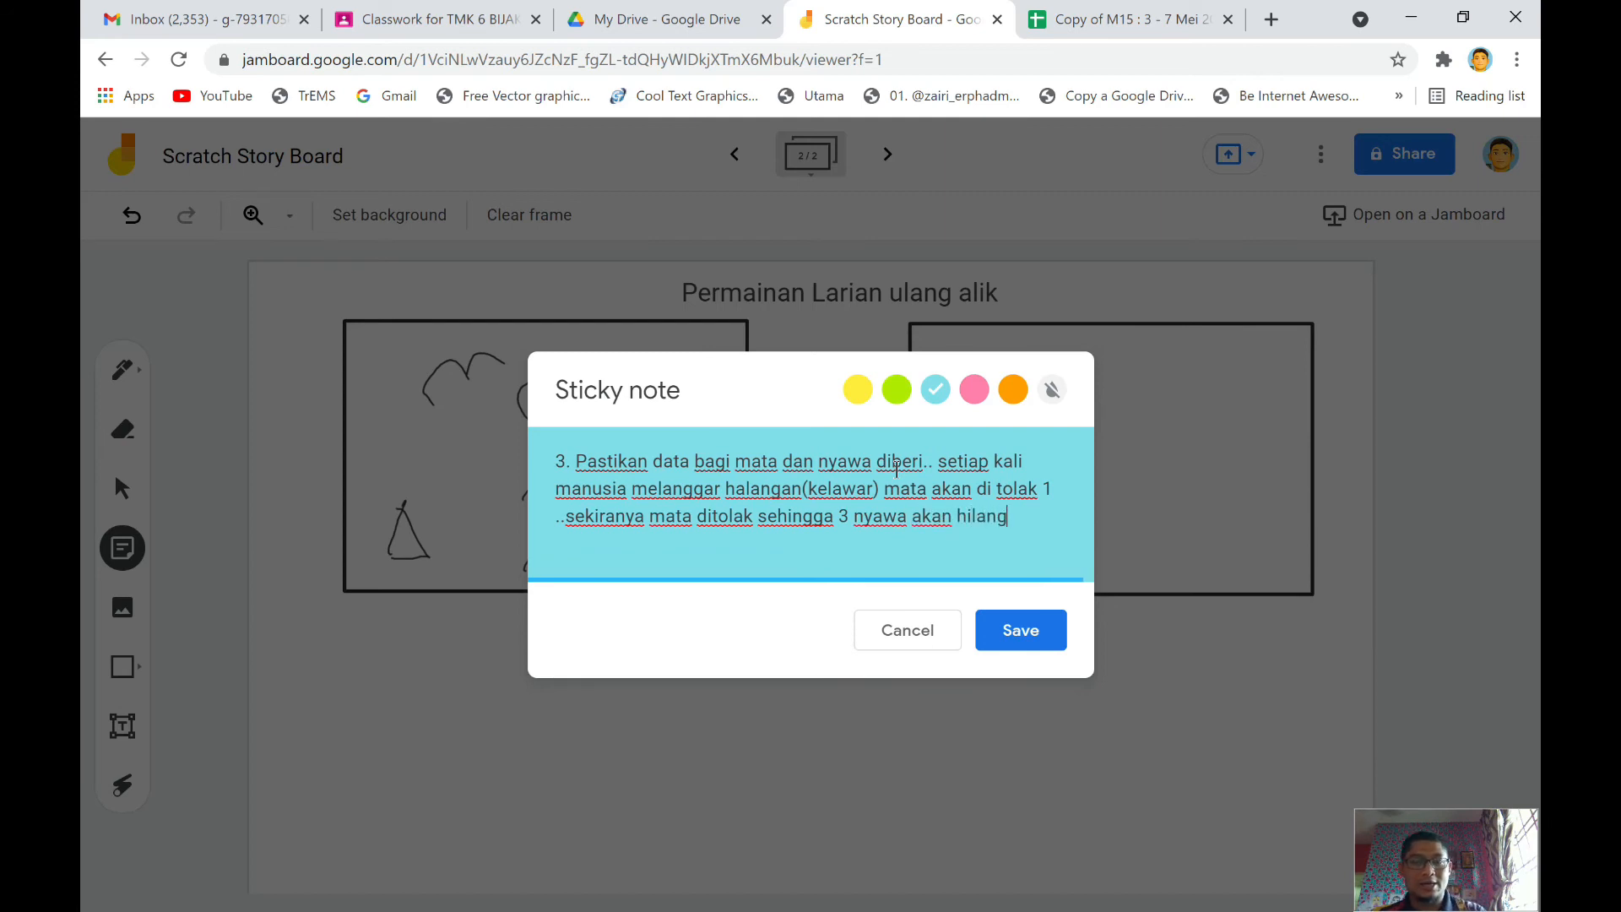
type(" 1")
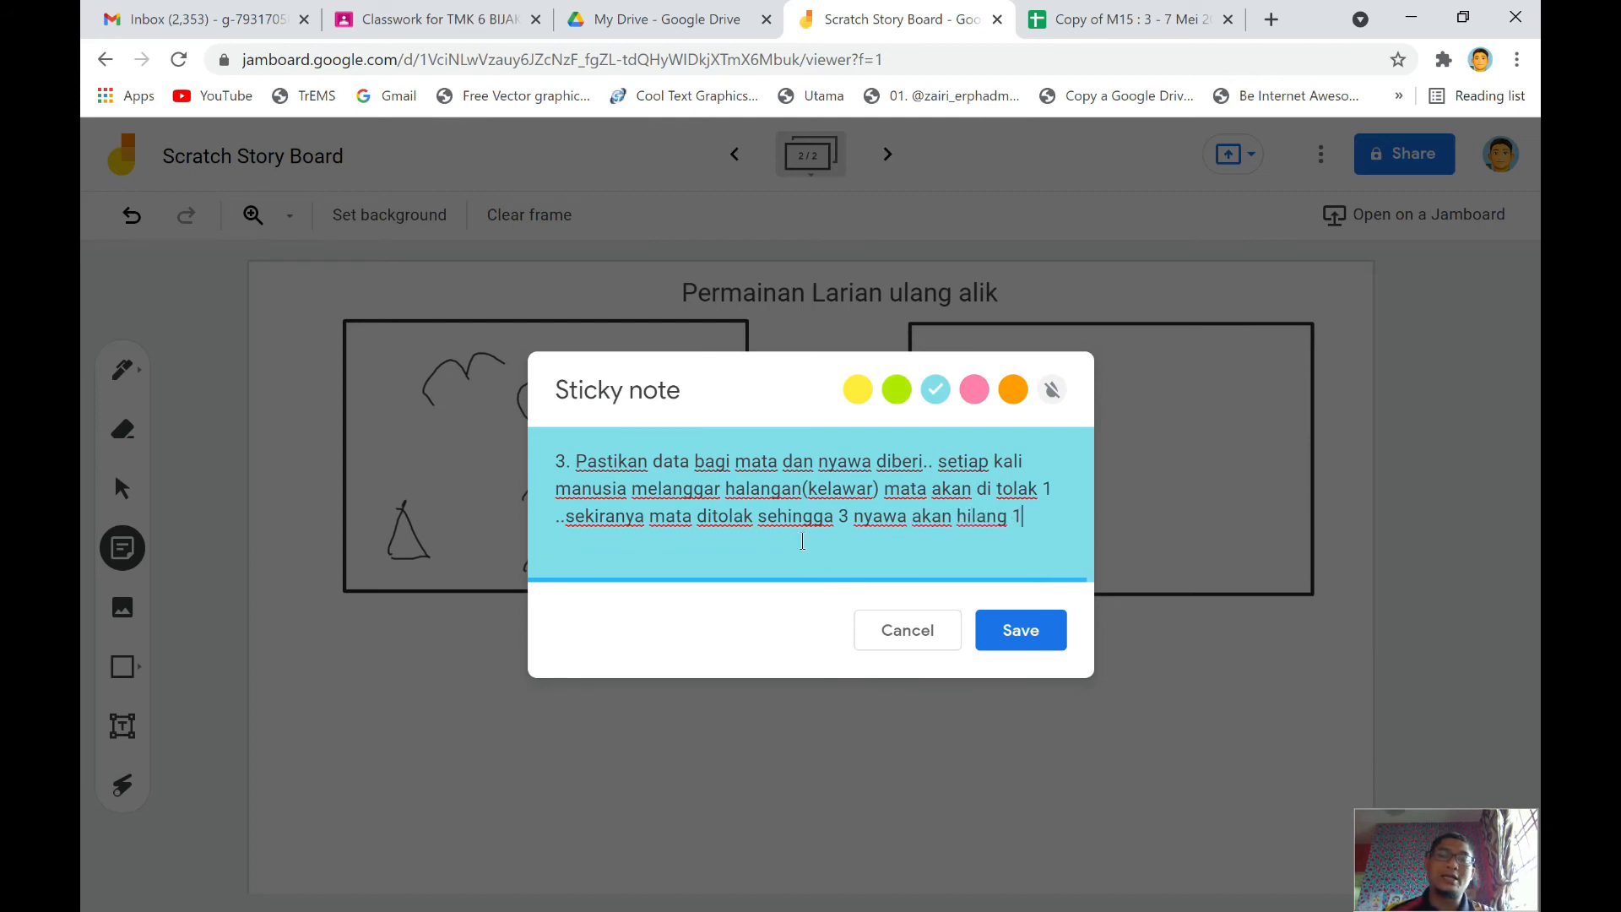
Save the blue sticky note and place it just below the second frame's left rectangle.
left_click(1002, 626)
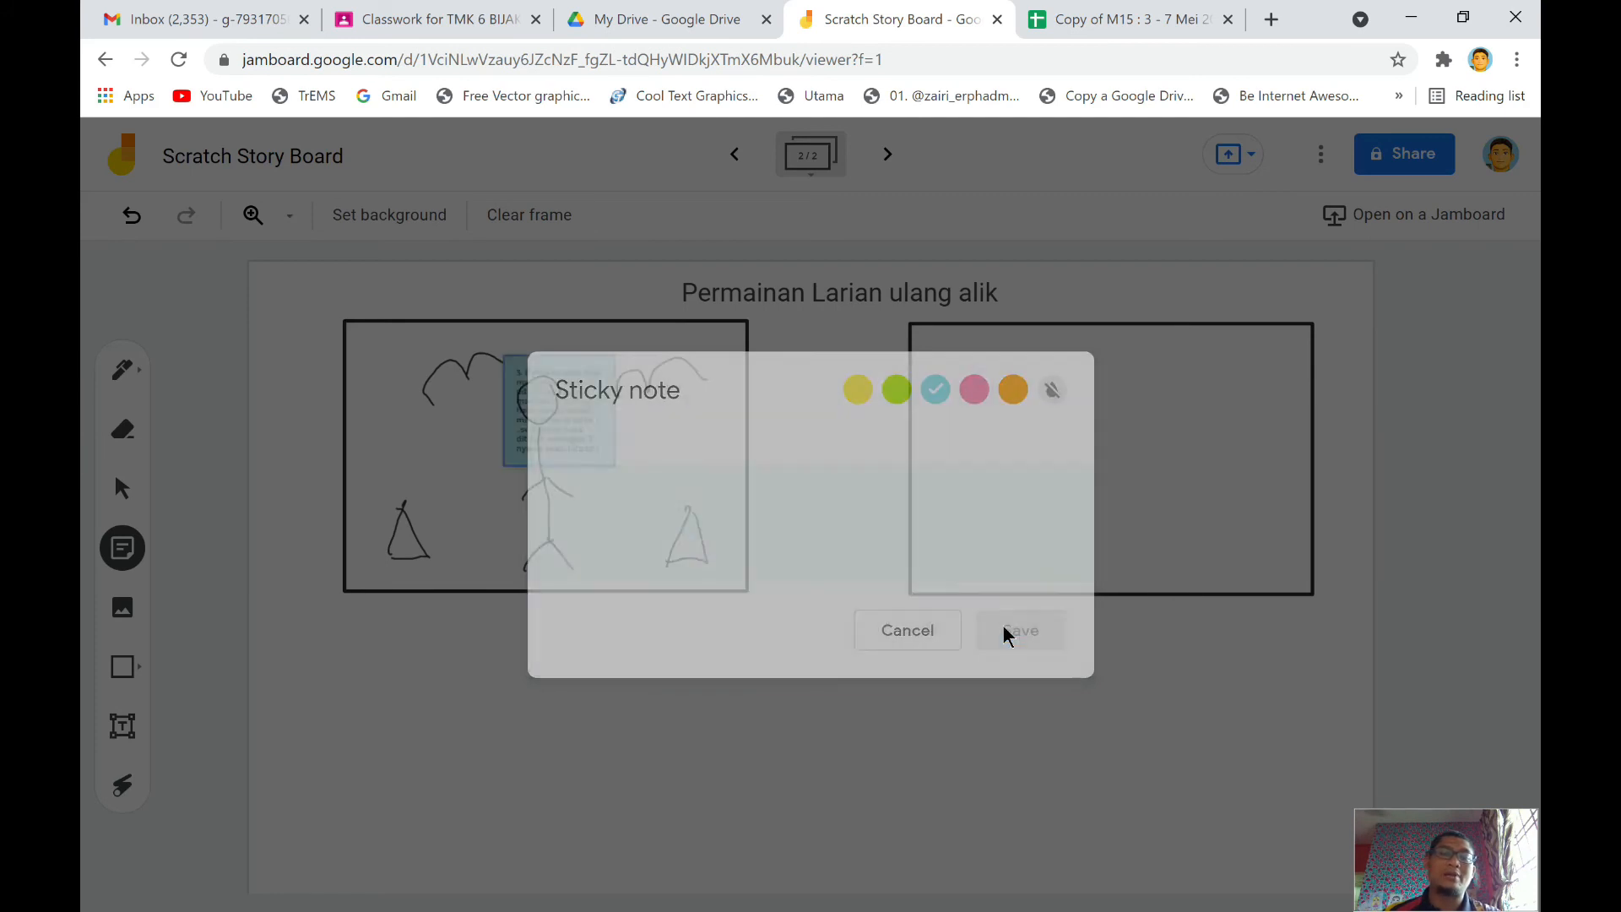
left_click(438, 448)
left_click(912, 640)
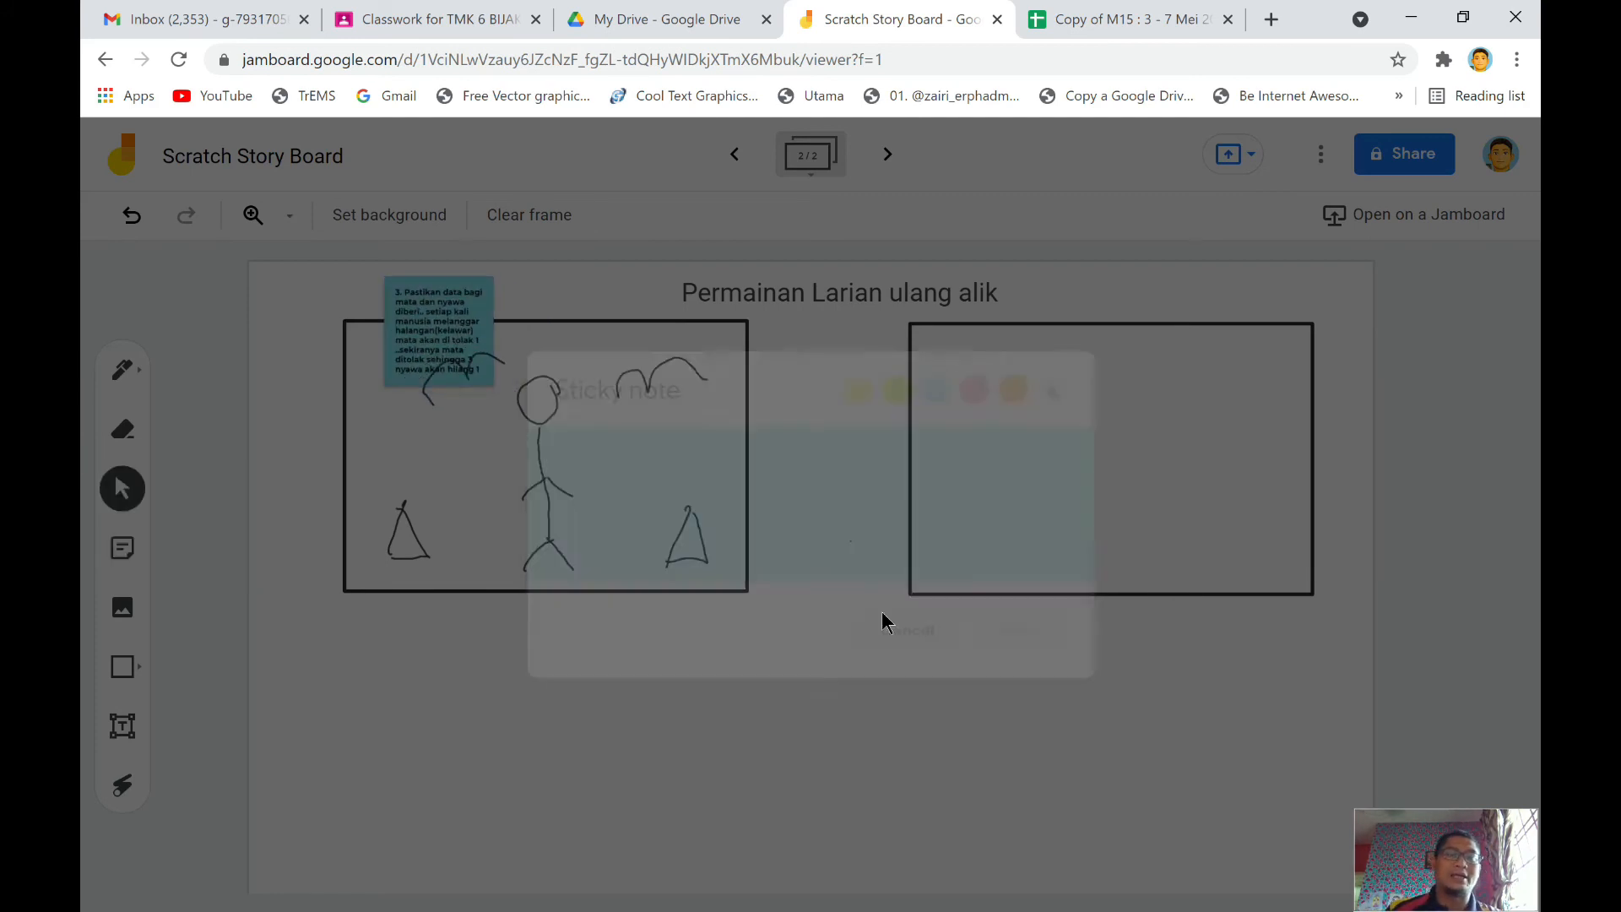
left_click_drag(420, 311, 384, 643)
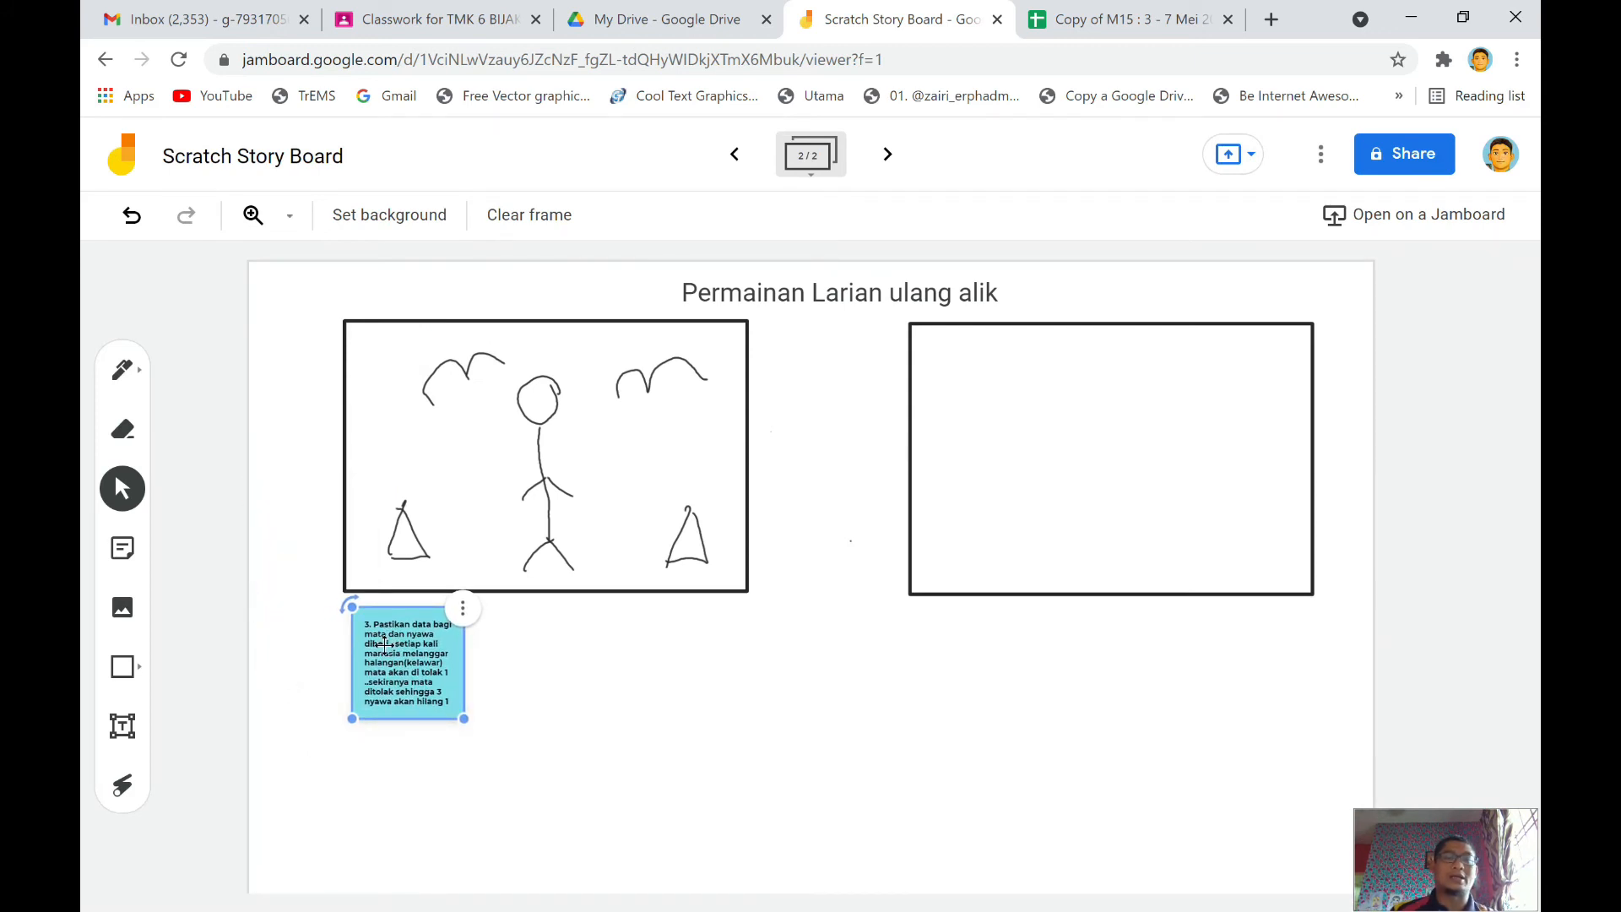
left_click(929, 595)
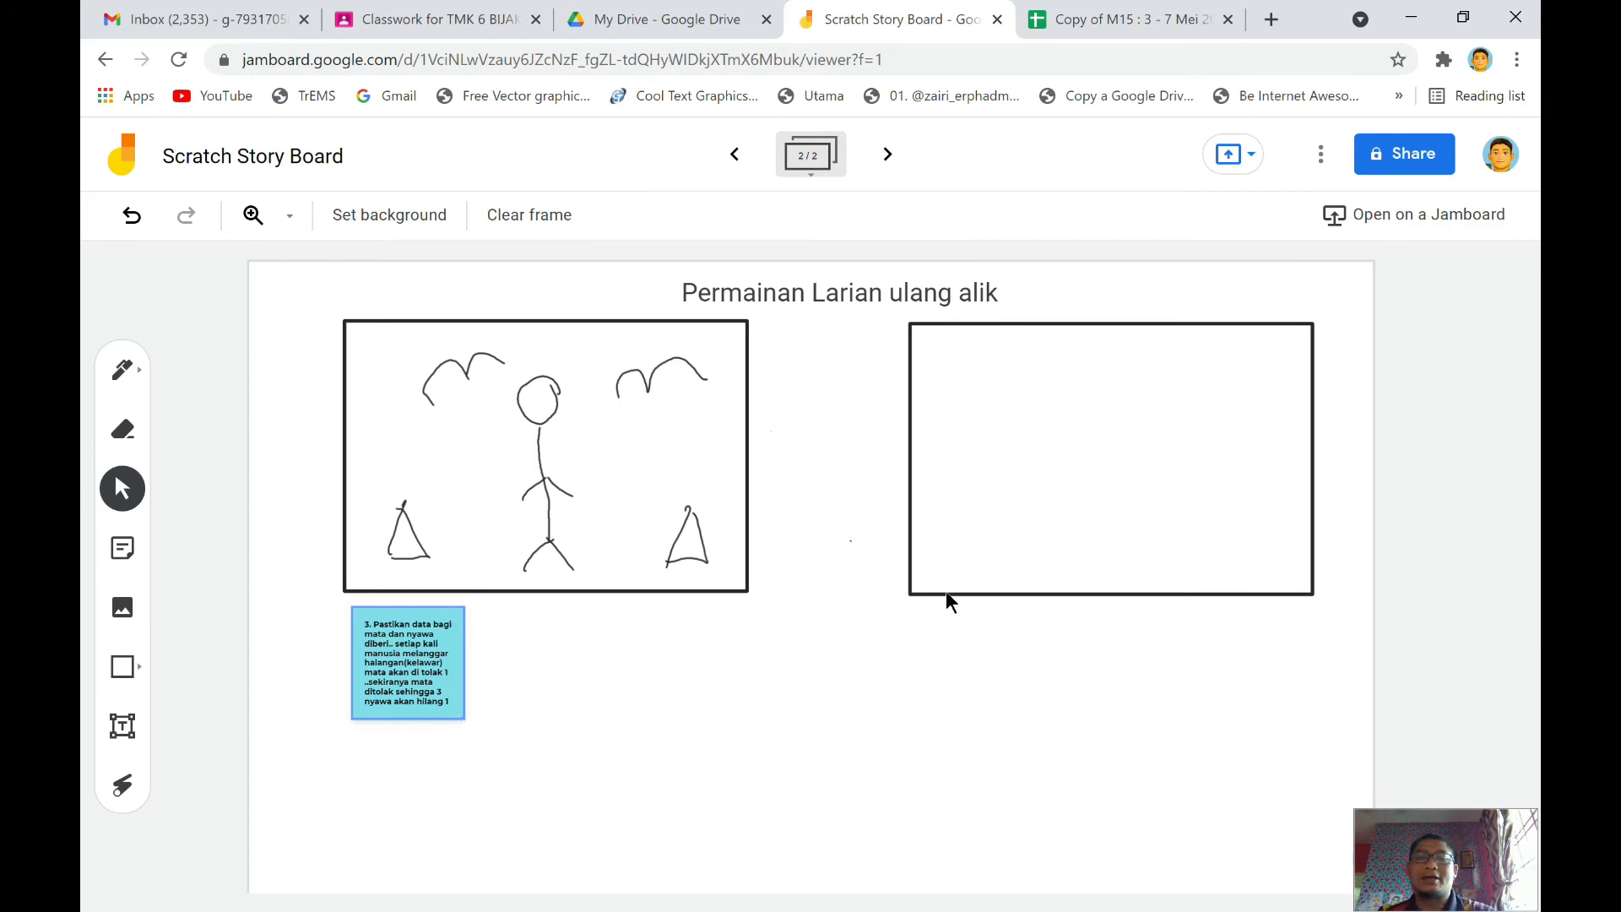
Sketch a stick figure with head, body, arms and legs in the middle of the second frame's right rectangle using the Pen.
key("p")
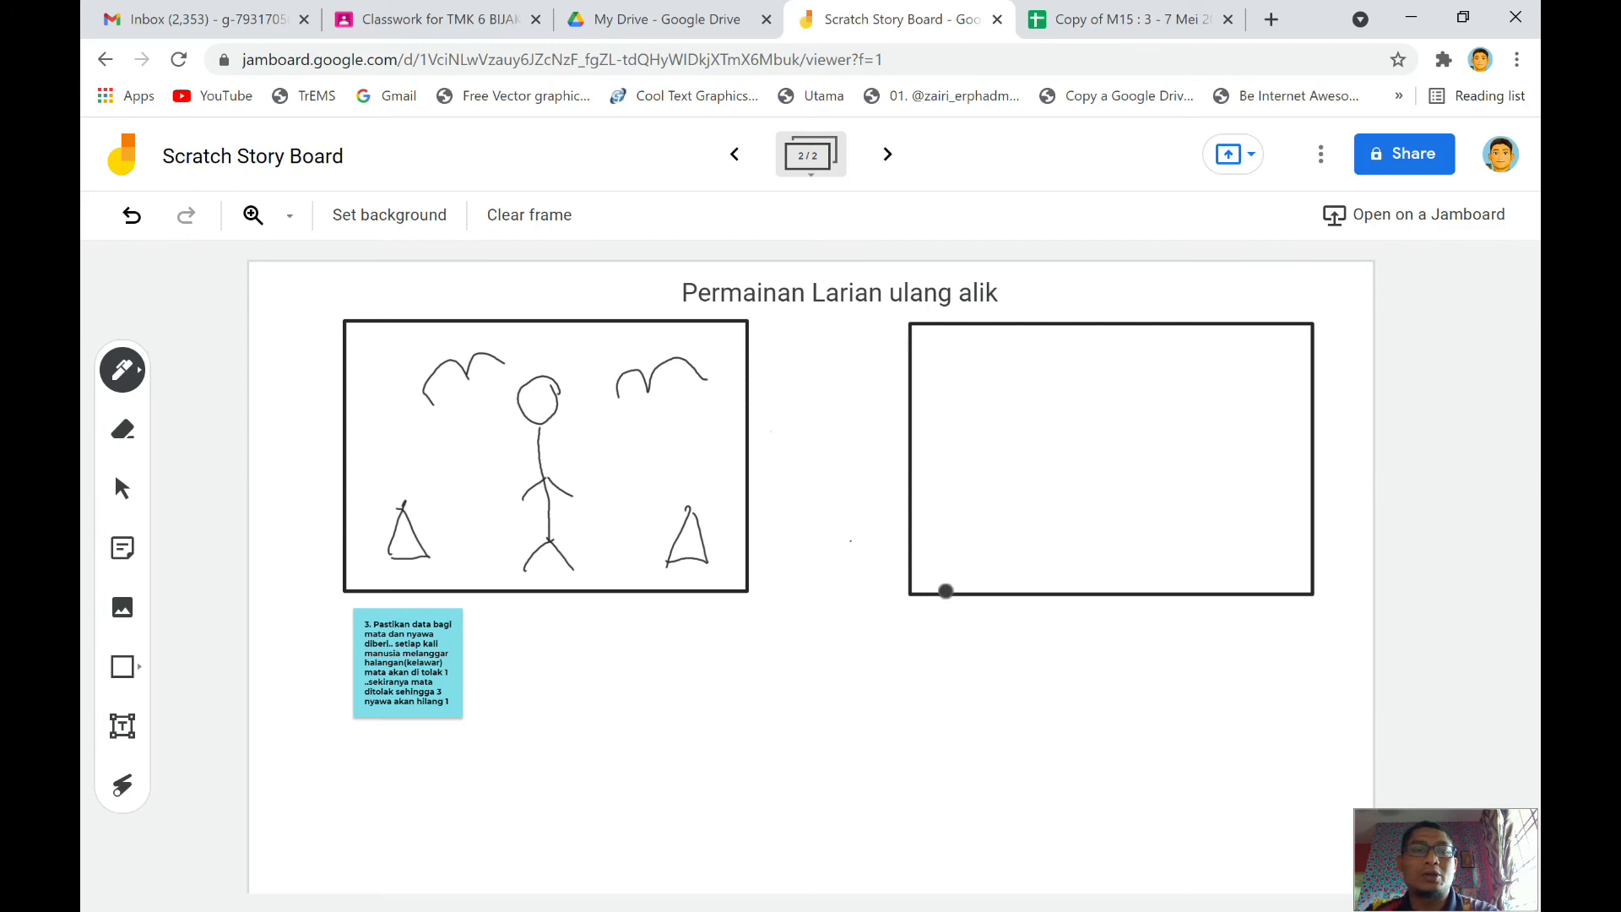
mouse_move(1139, 390)
left_mouse_down()
mouse_move(1125, 371)
mouse_move(1098, 420)
mouse_move(1133, 387)
mouse_move(1108, 536)
mouse_move(1067, 589)
left_mouse_up()
left_click_drag(1109, 536, 1148, 576)
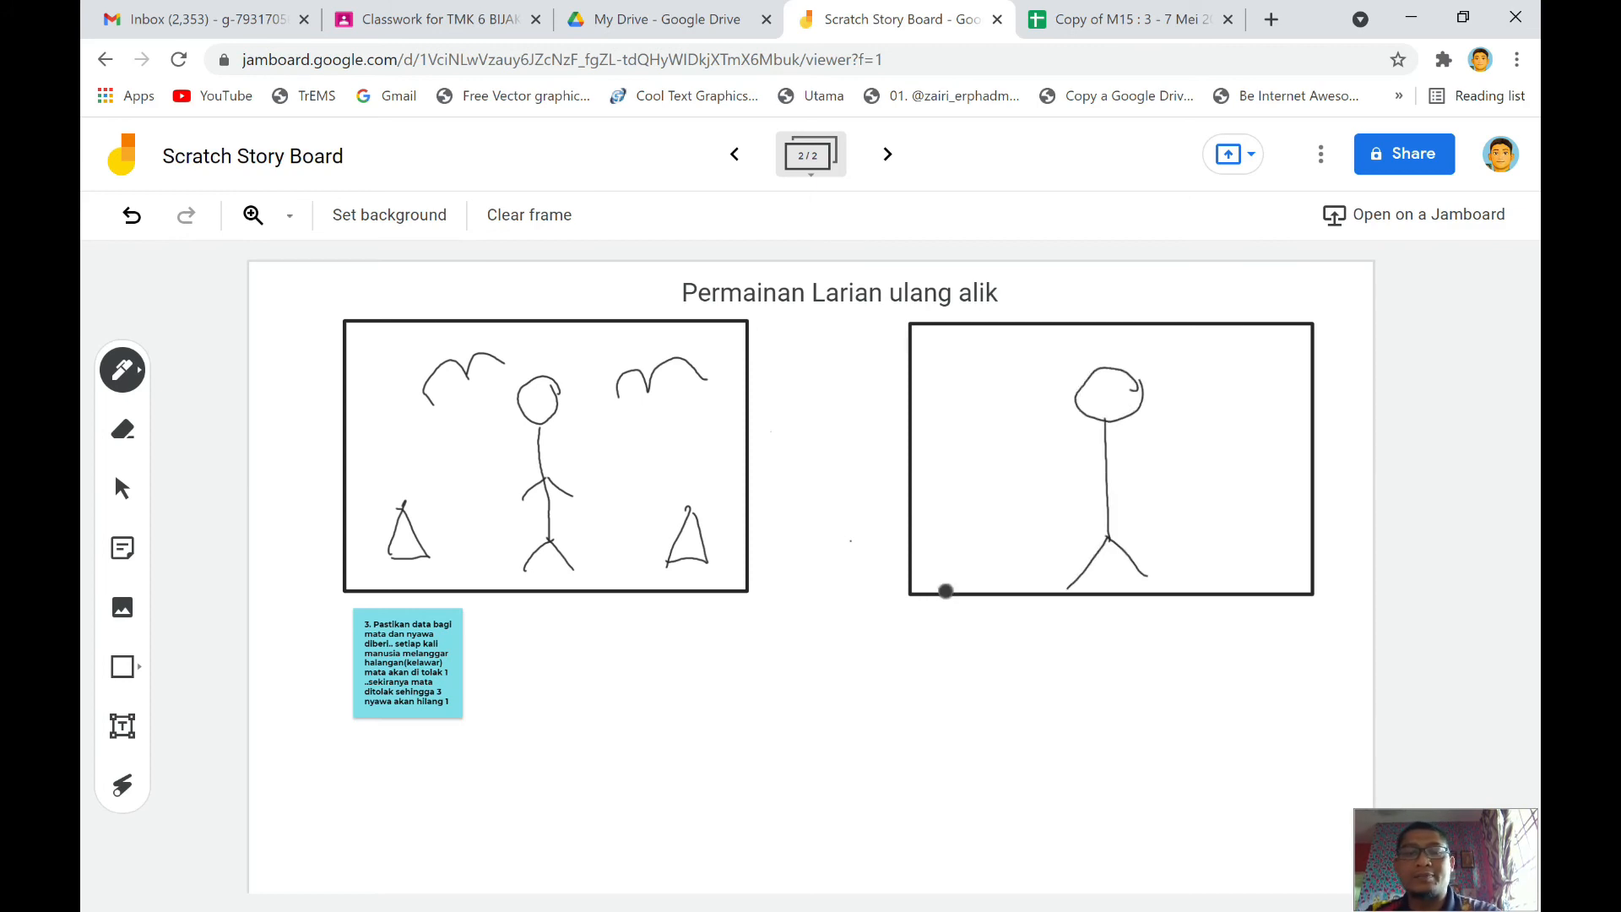
mouse_move(1105, 471)
left_mouse_down()
mouse_move(1064, 513)
mouse_move(1155, 500)
left_mouse_up()
Draw a triangle on each side of the right rectangle's stick figure and a bat shape on each side of its head.
mouse_move(974, 492)
left_mouse_down()
mouse_move(1018, 562)
mouse_move(953, 564)
left_mouse_up()
mouse_move(1242, 513)
left_mouse_down()
mouse_move(1199, 576)
mouse_move(1268, 555)
mouse_move(1195, 569)
left_mouse_up()
mouse_move(1016, 363)
left_mouse_down()
mouse_move(977, 391)
mouse_move(1047, 371)
left_mouse_up()
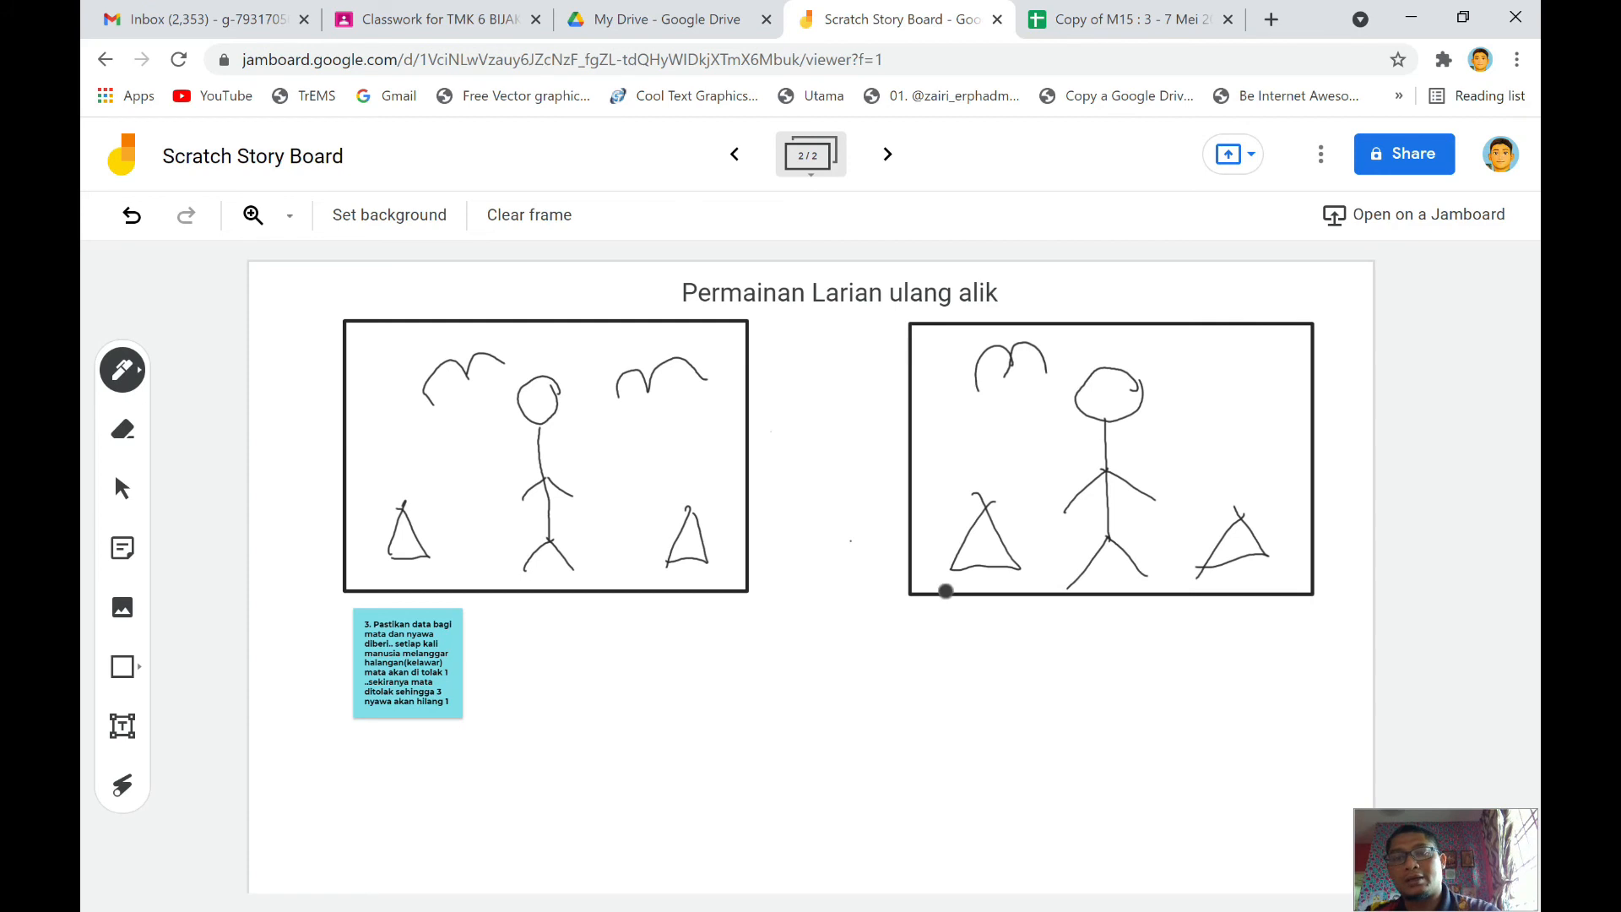
left_click_drag(1162, 385, 1249, 365)
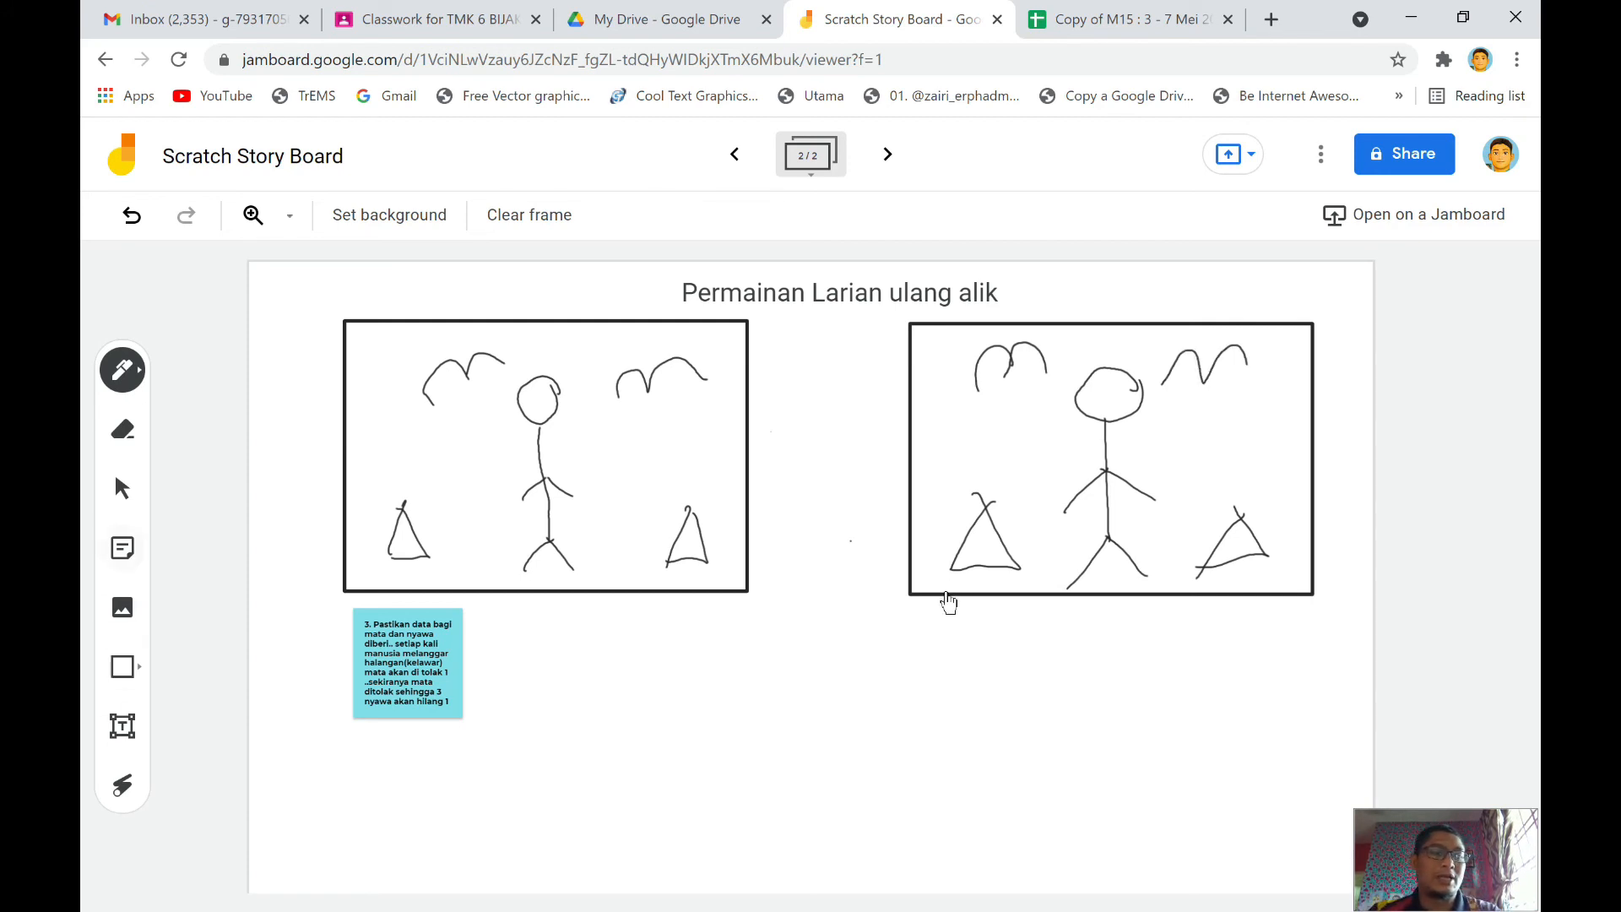
Start a pink sticky note on the second frame with the text "4. Mata yang paling tinggi setelah selesai".
left_click(123, 548)
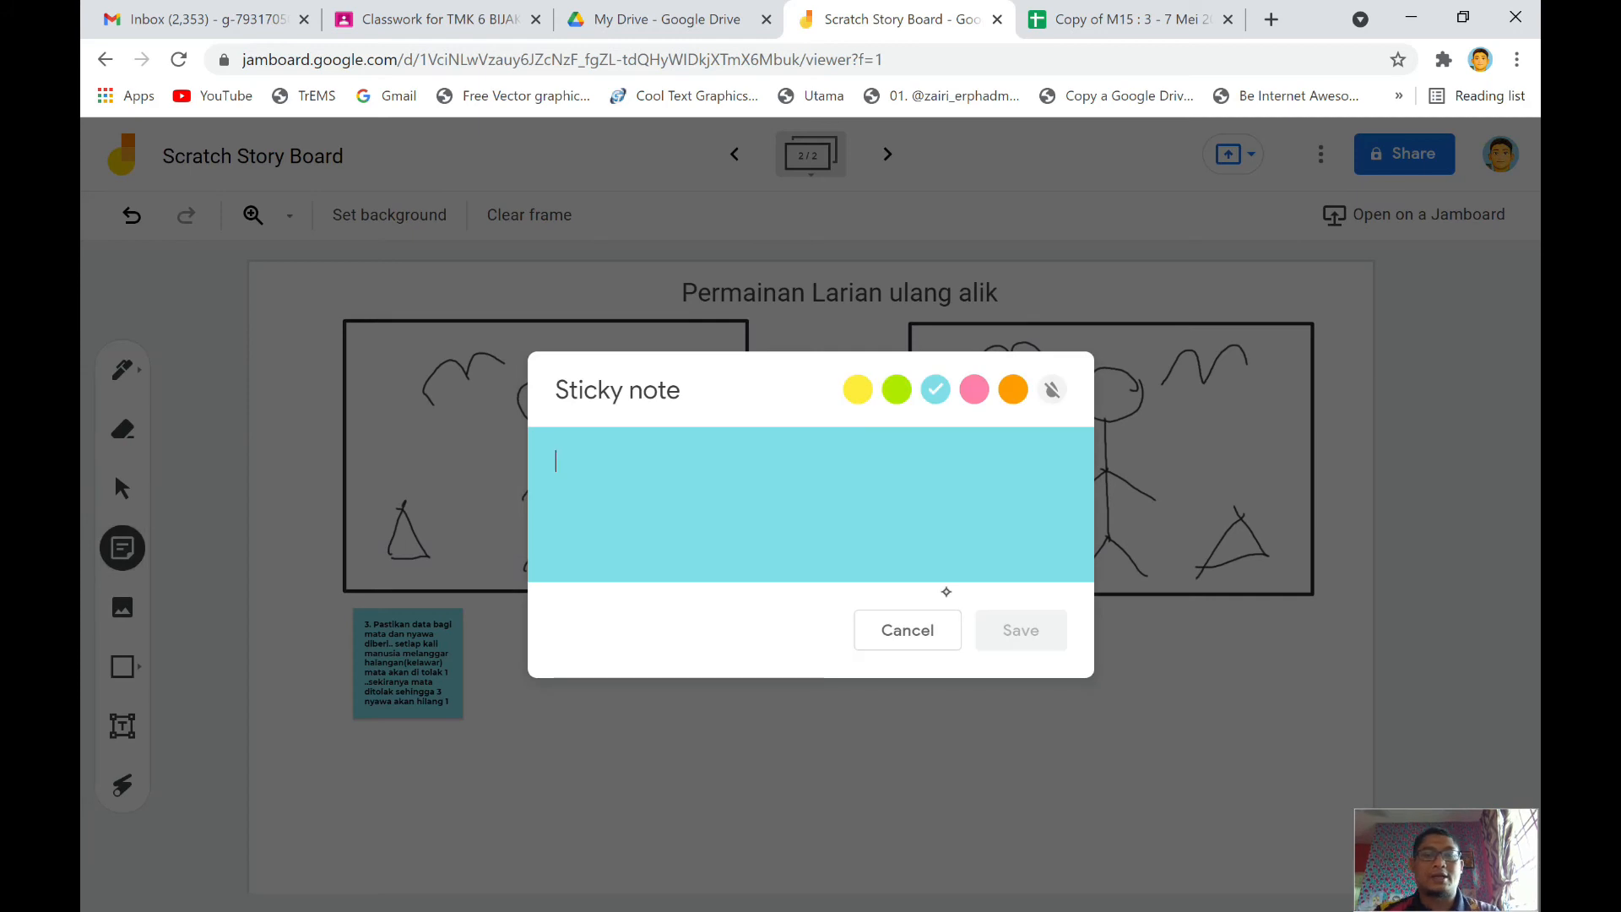
left_click(971, 392)
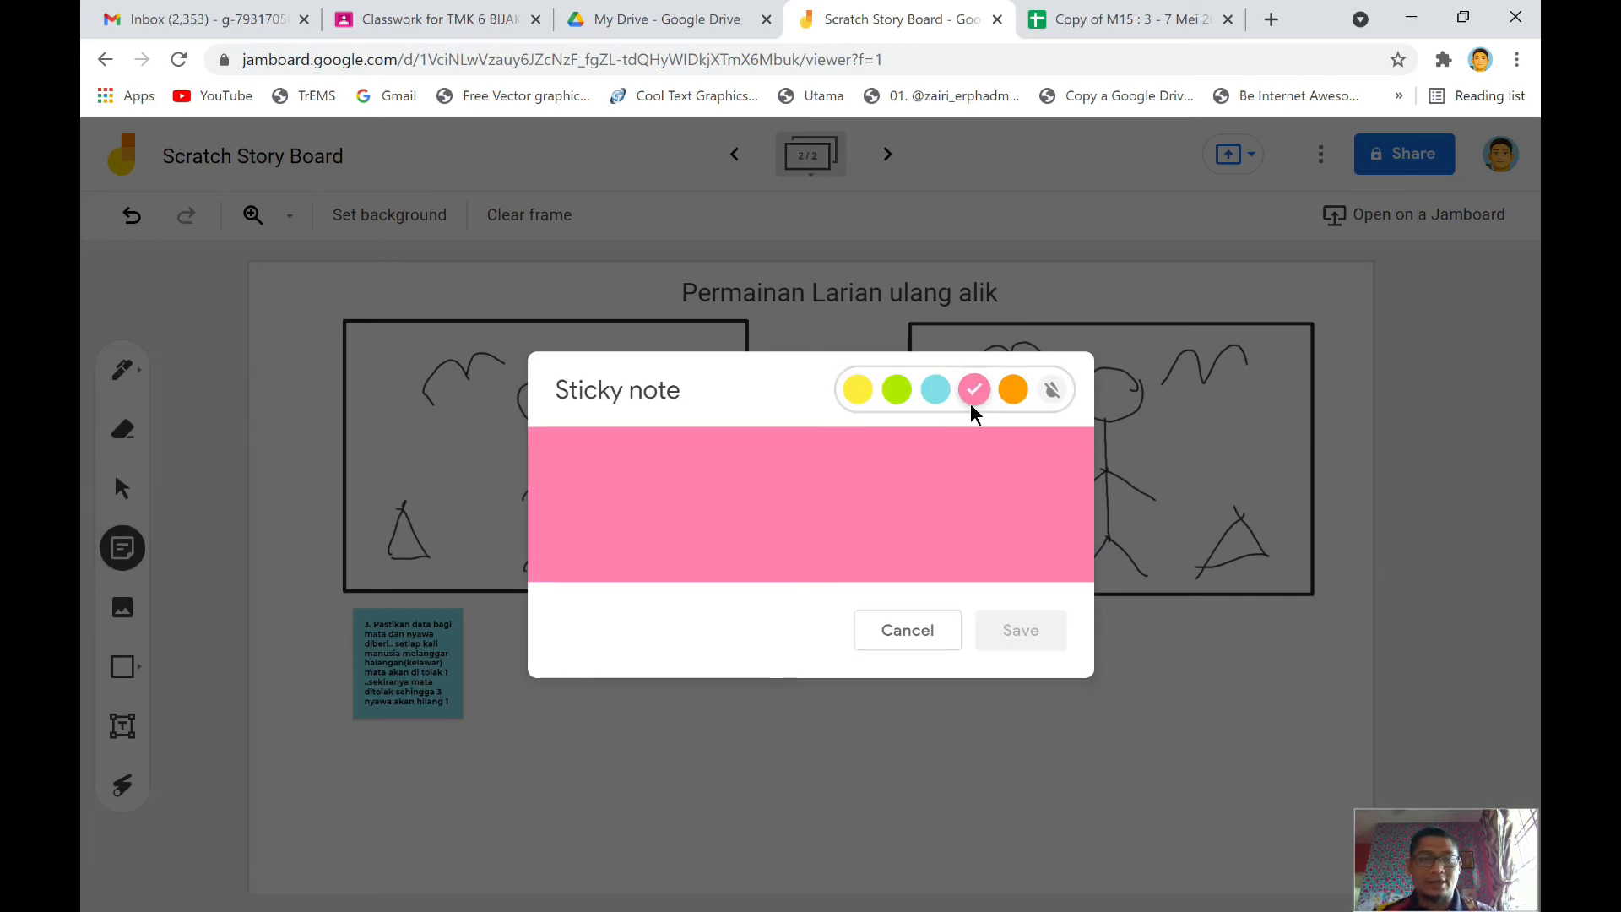
left_click(709, 453)
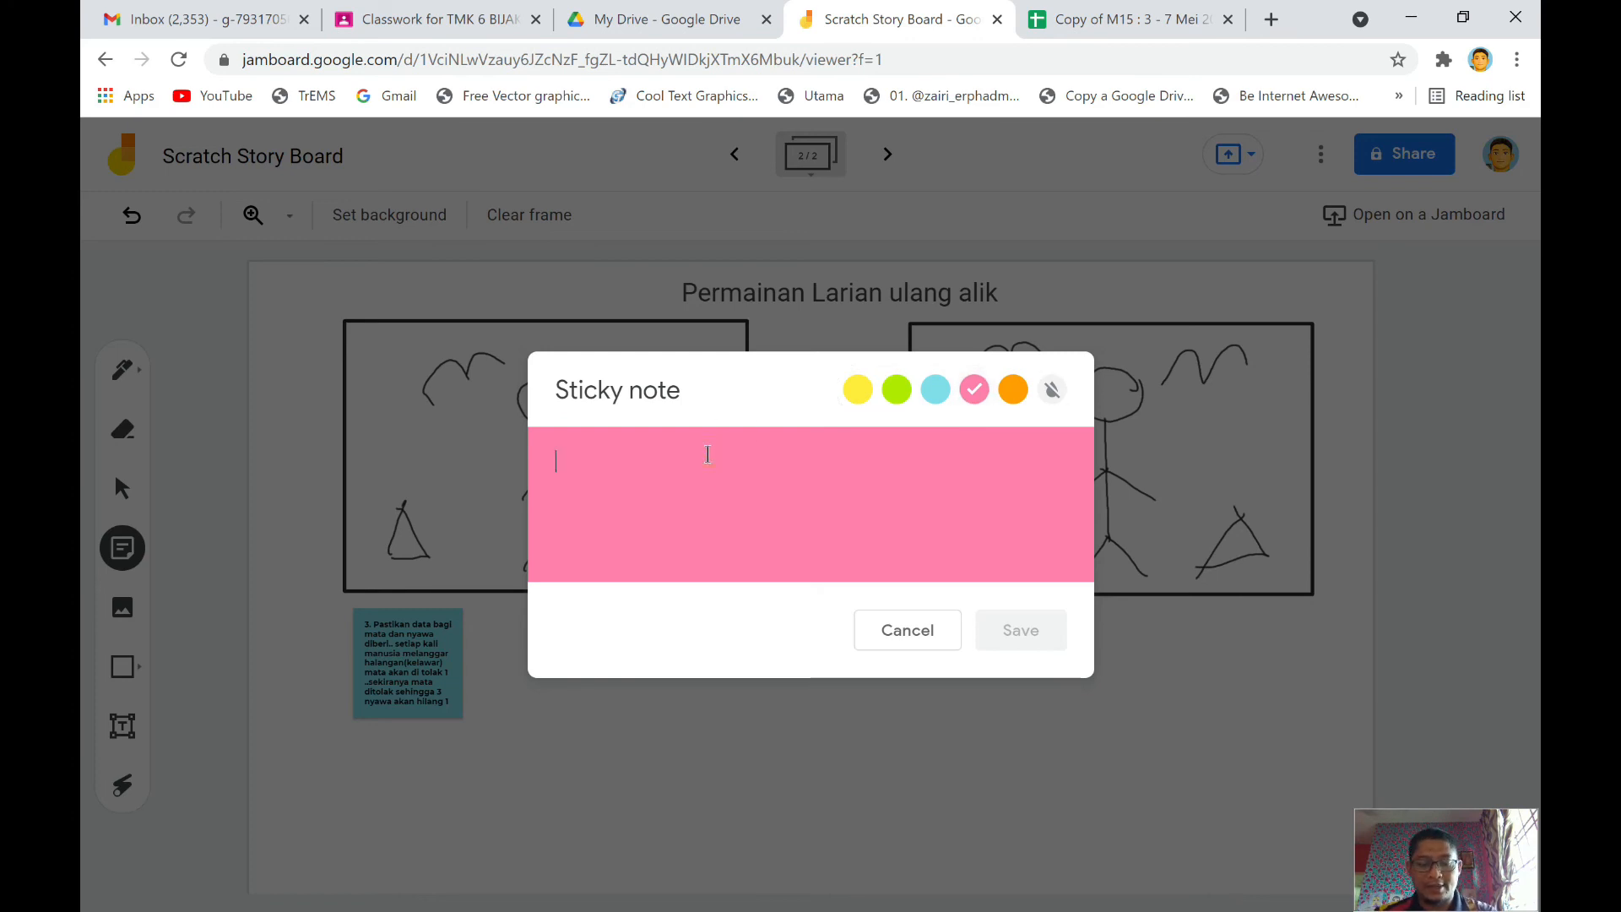
type("4. Marha")
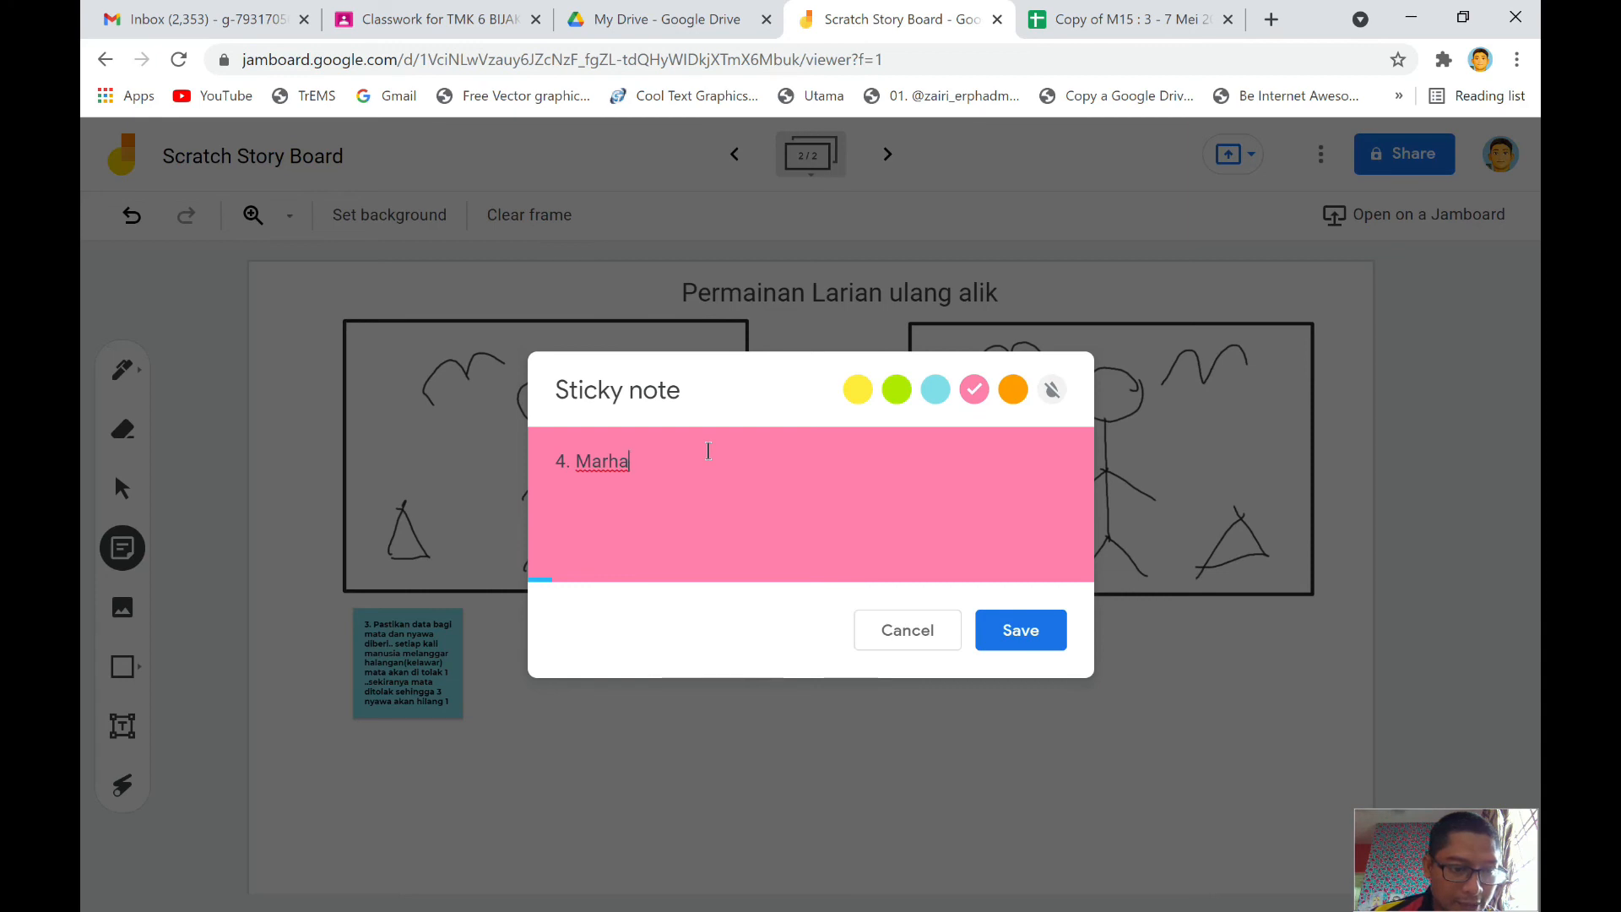
key("BackSpace")
key("BackSpace")
key("BackSpace")
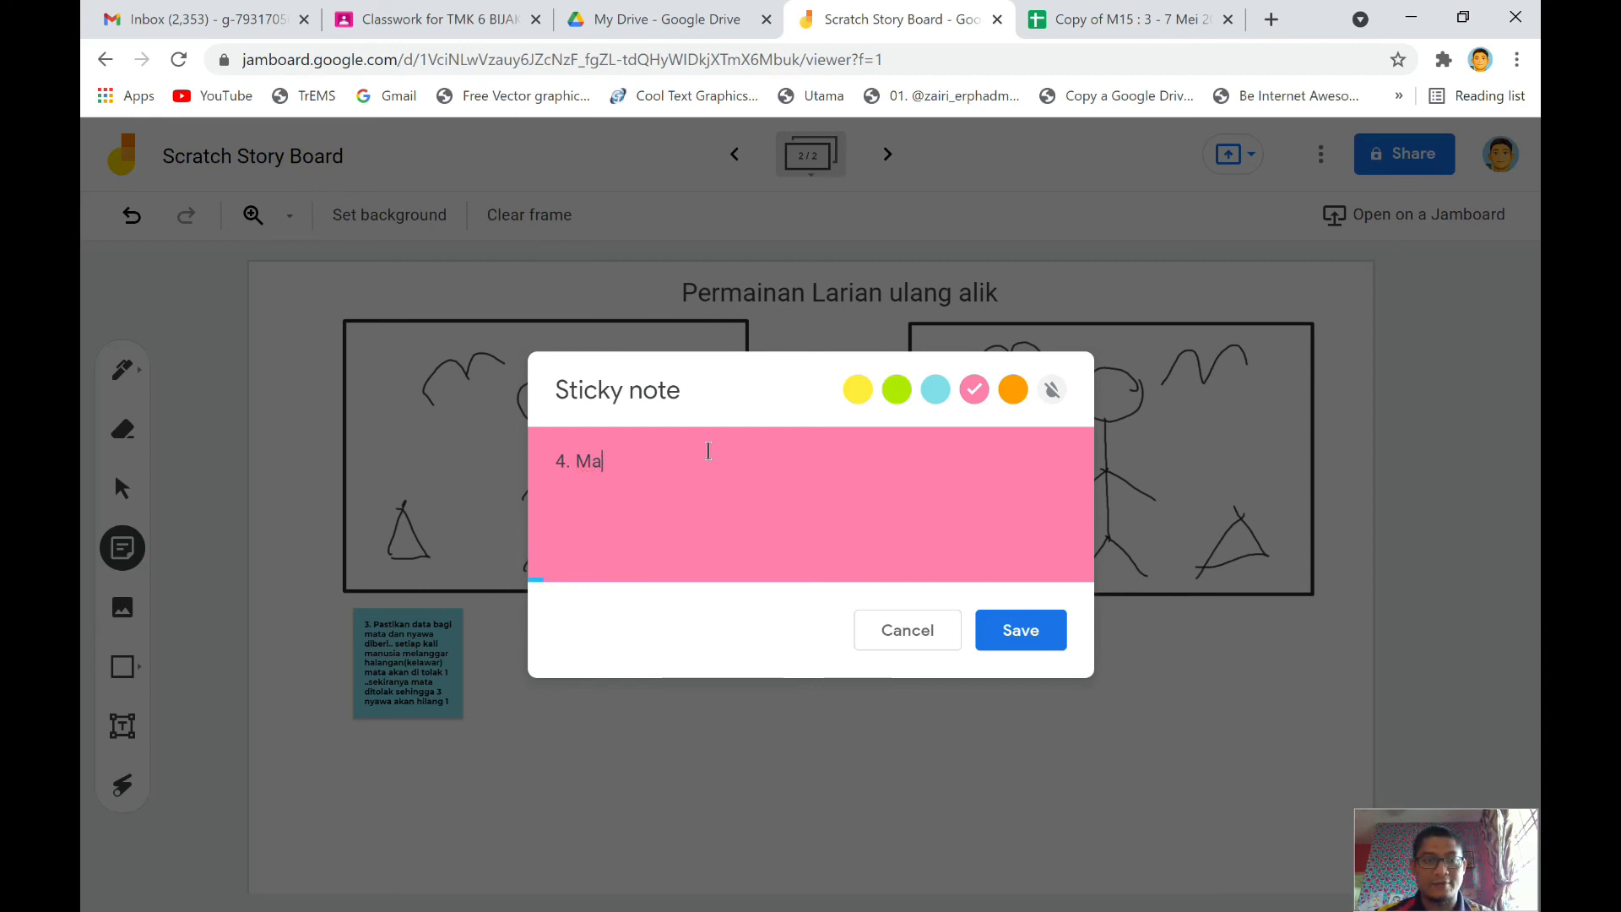
type("ta y")
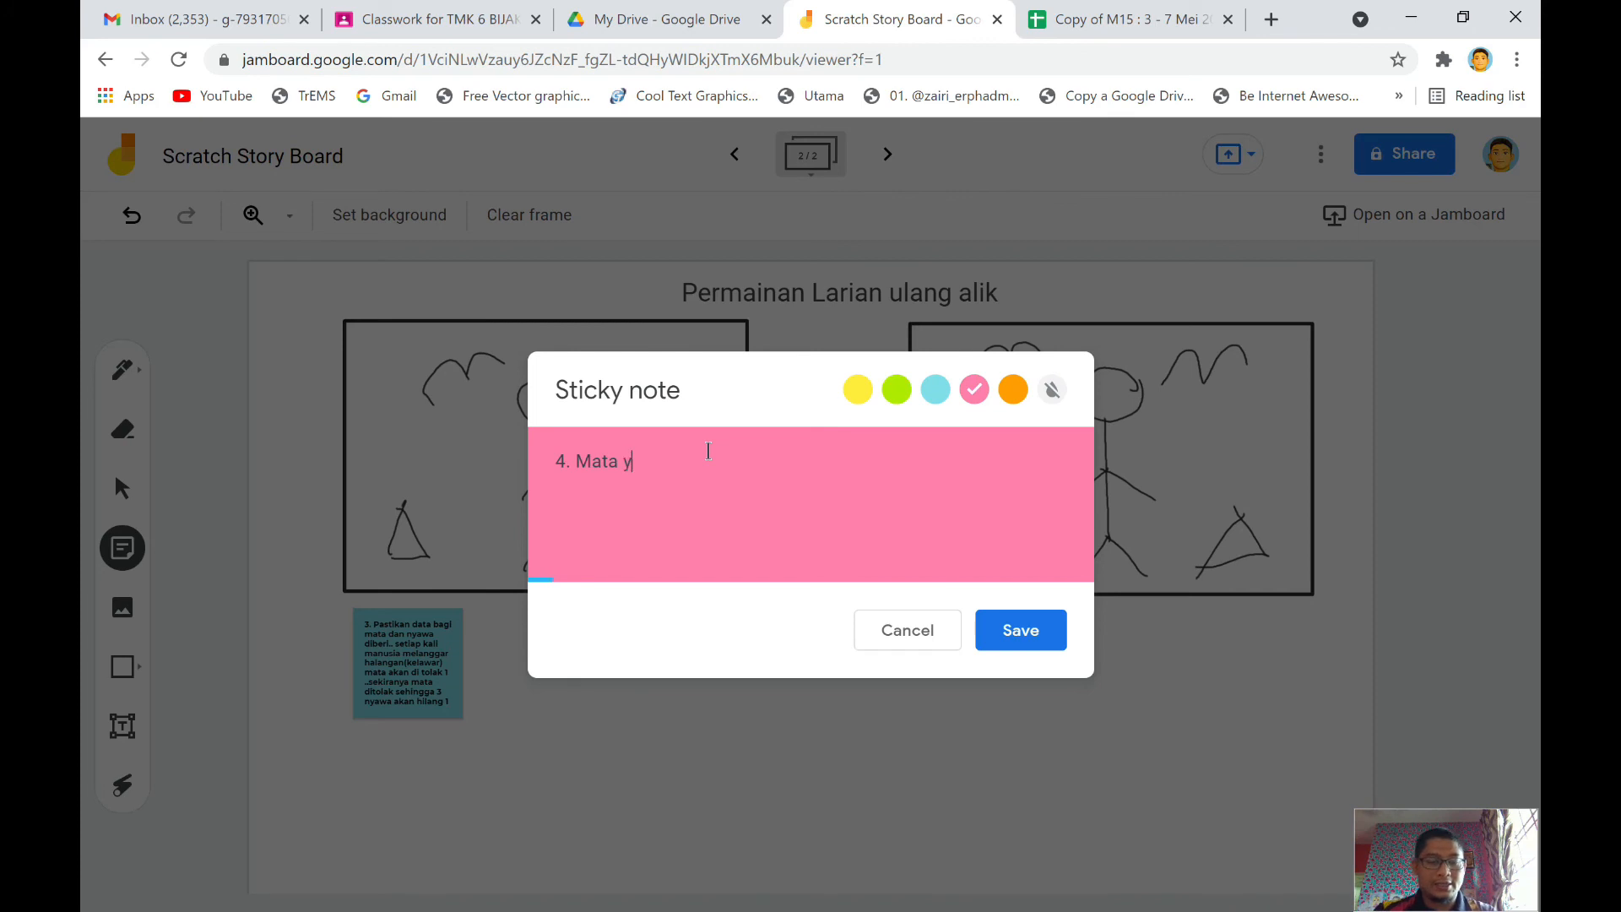
type("ang palin")
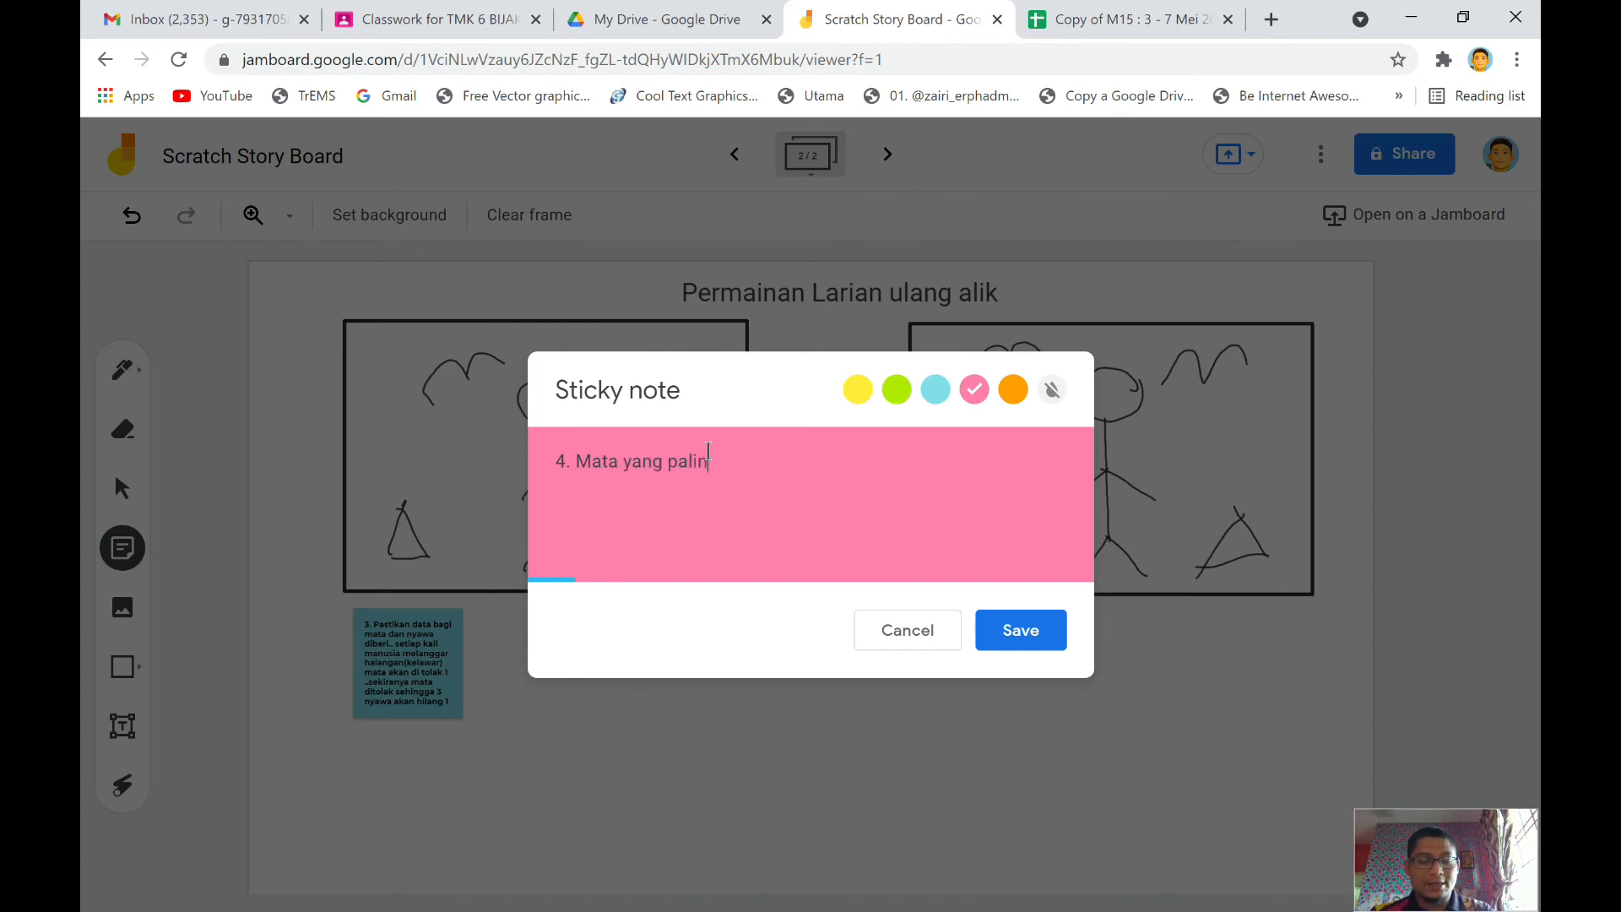
type("g tuinggi setelah selesai")
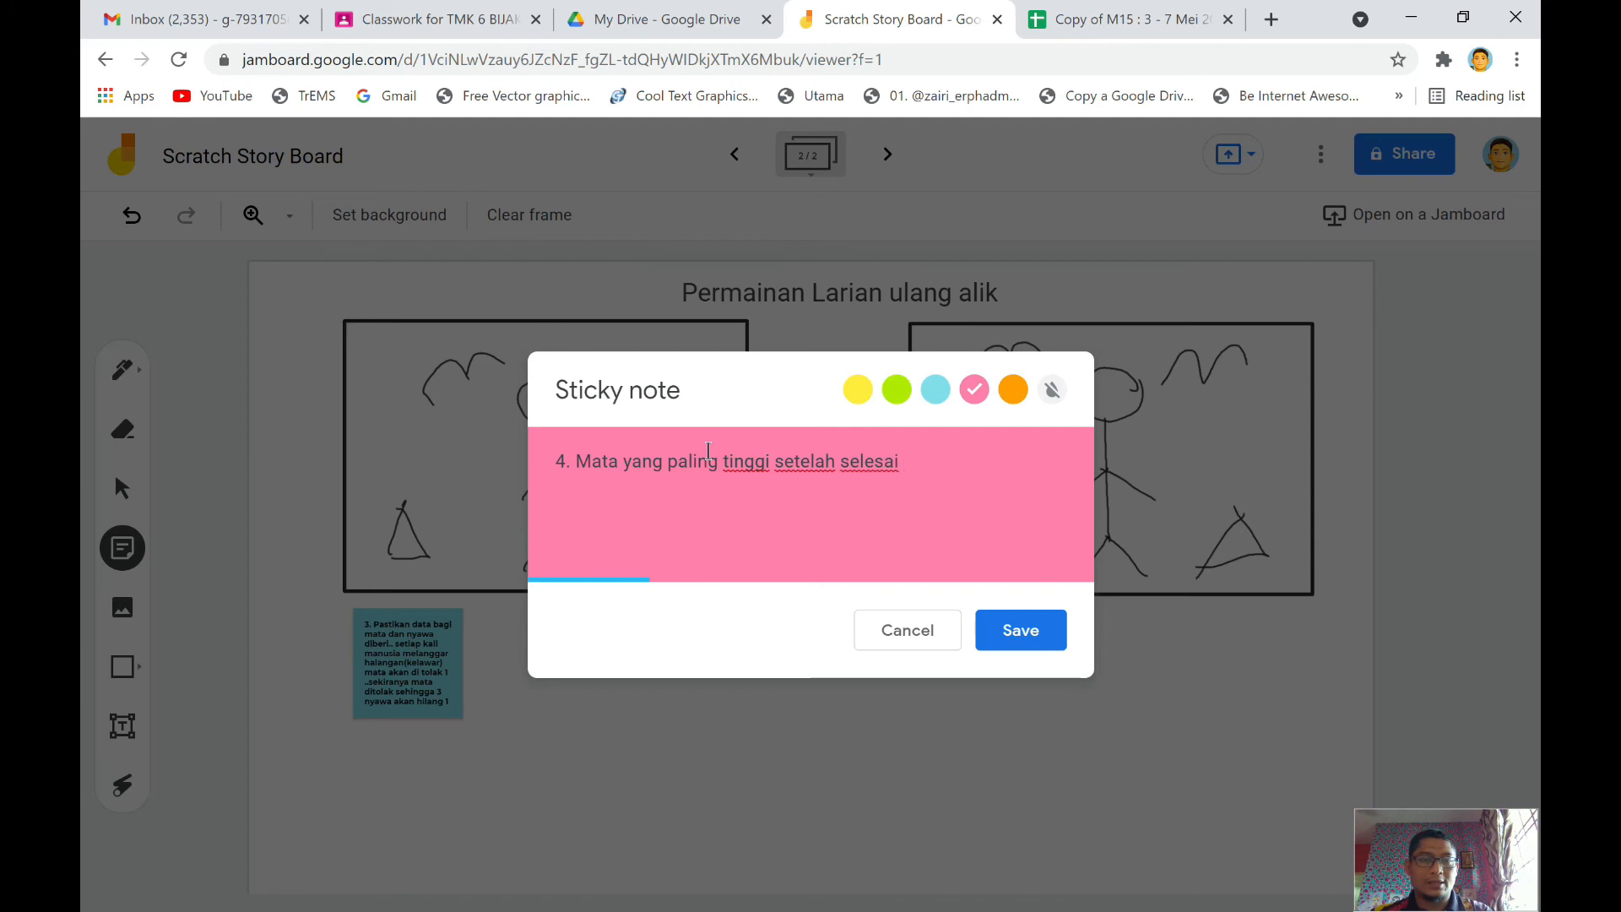
Continue the pink sticky note's text with "permainan sebanyak 3 nyawa akan menang..pemain akan masuk ke".
type(" permainan sebanyak ")
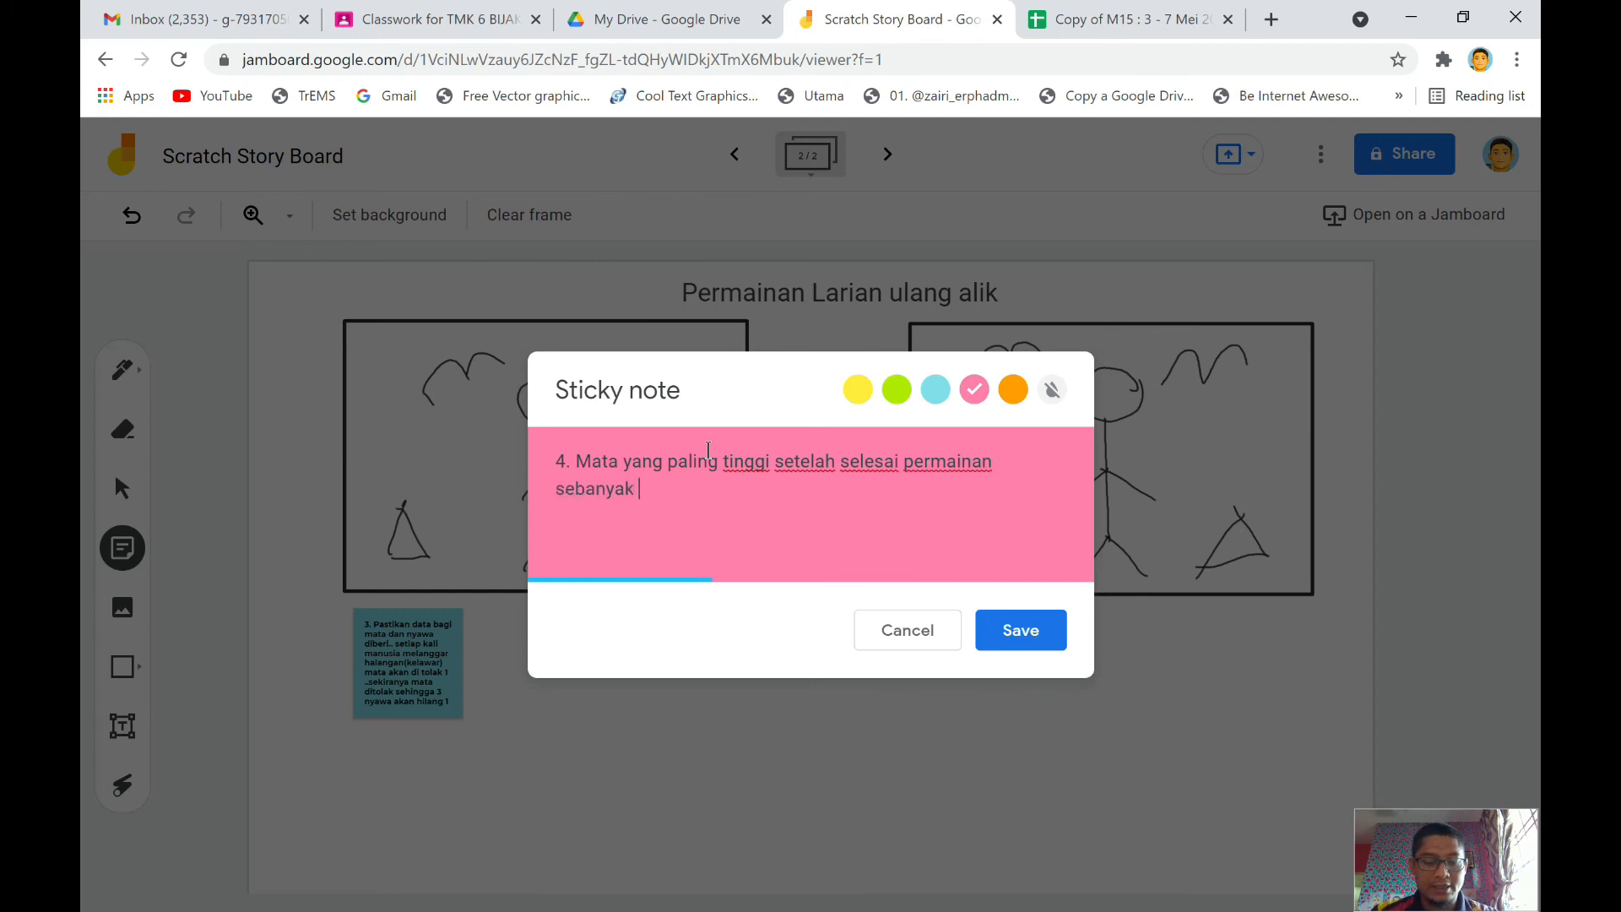
type("3 nyawa")
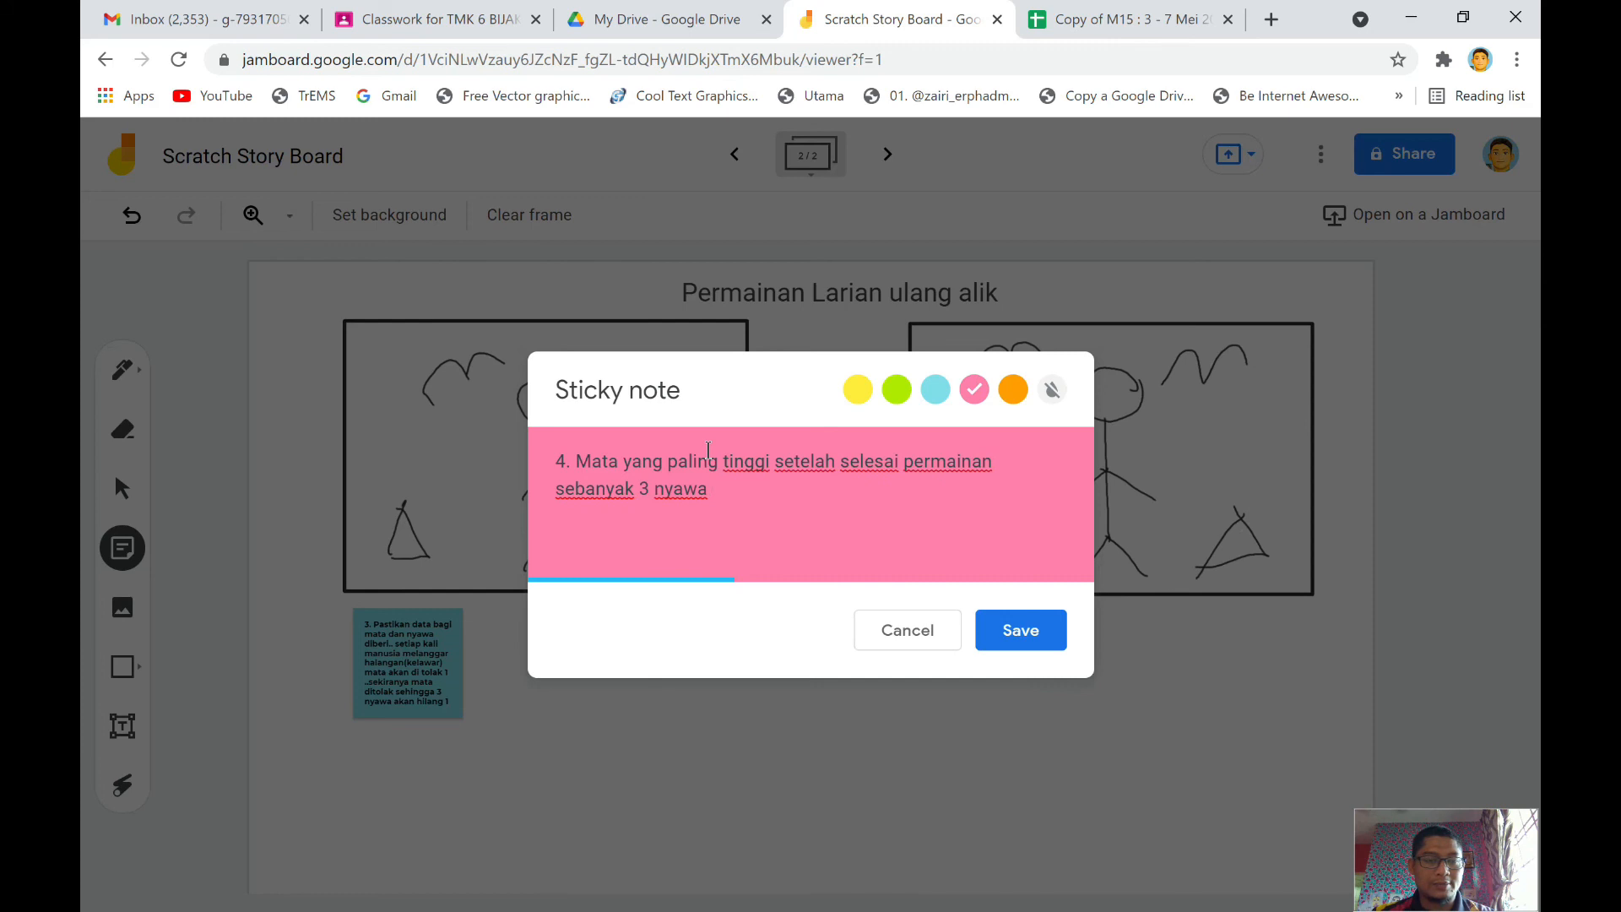
type(" akan ")
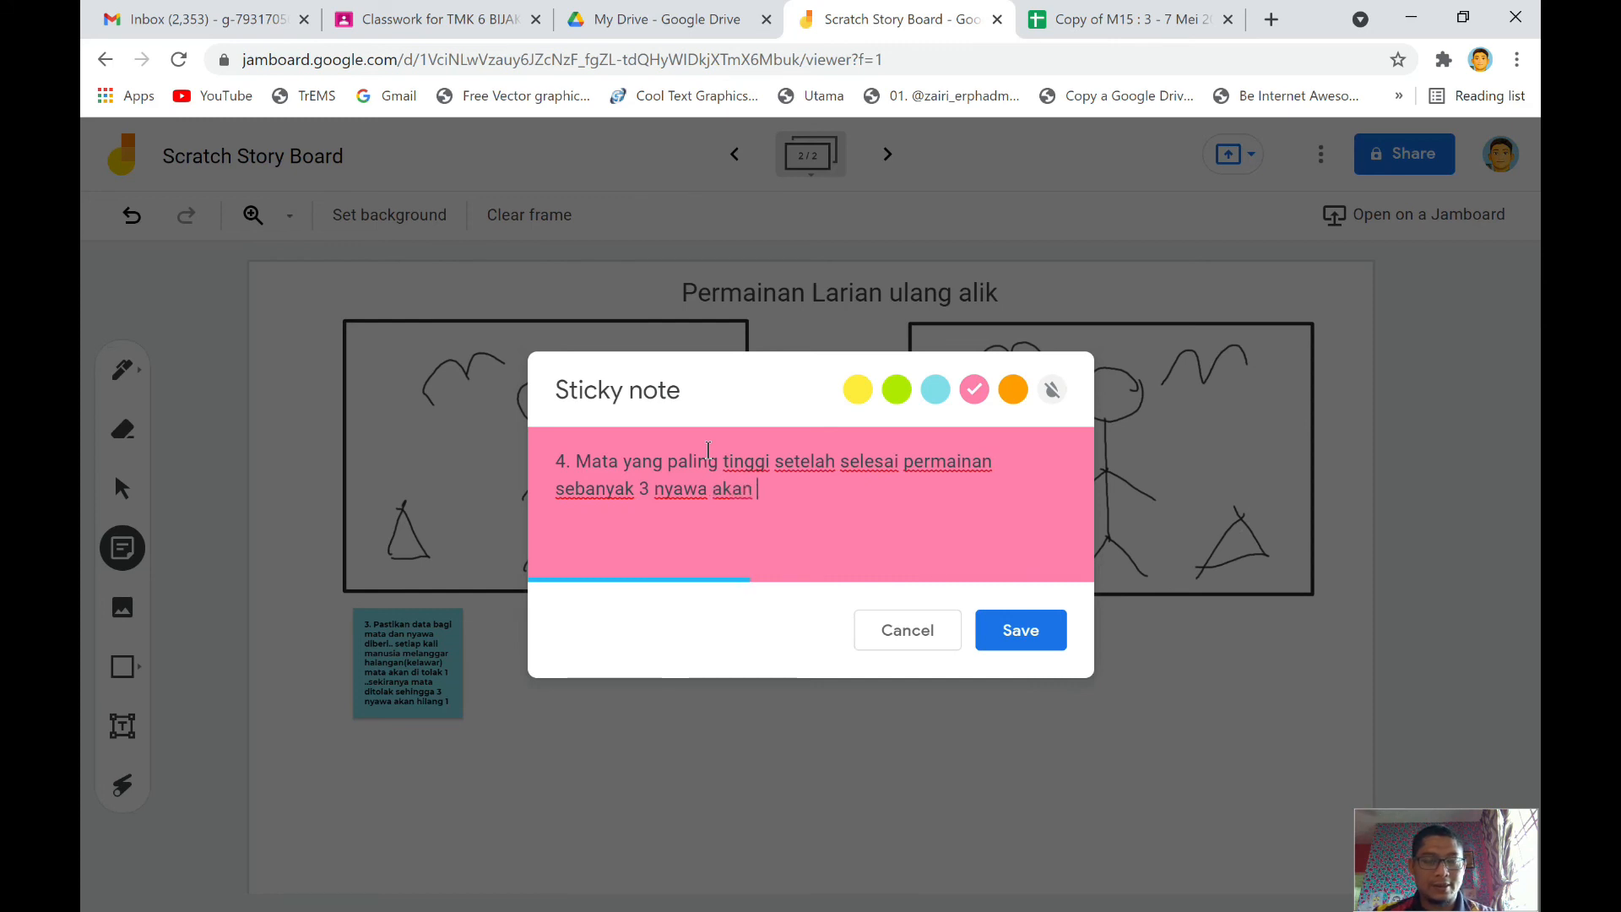
type("menang..pem")
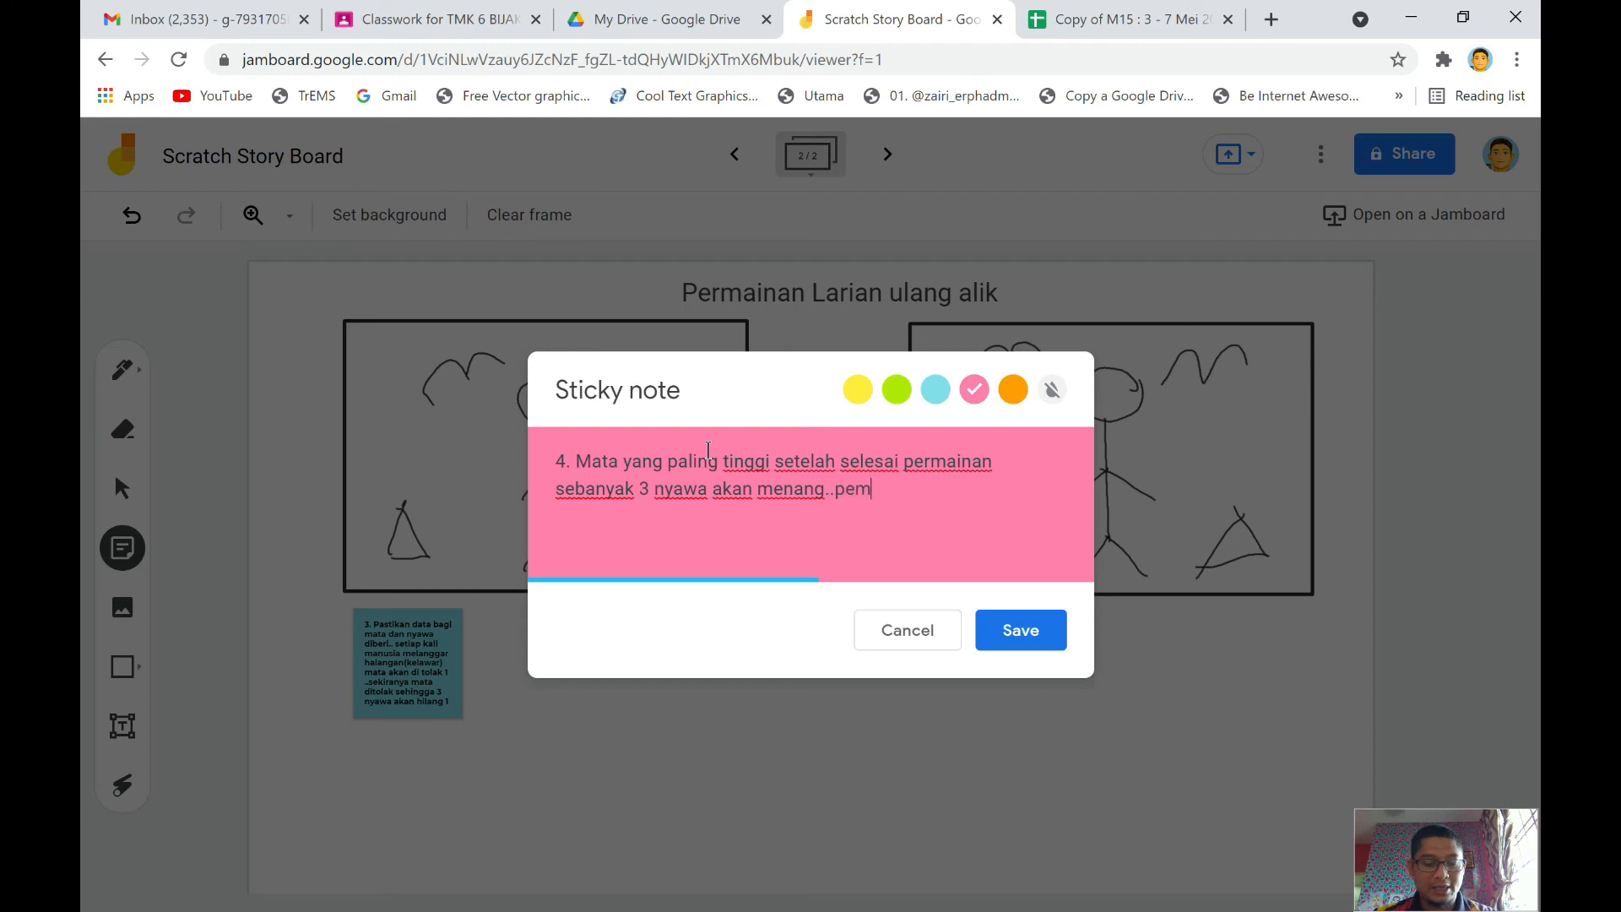
type("ain akan")
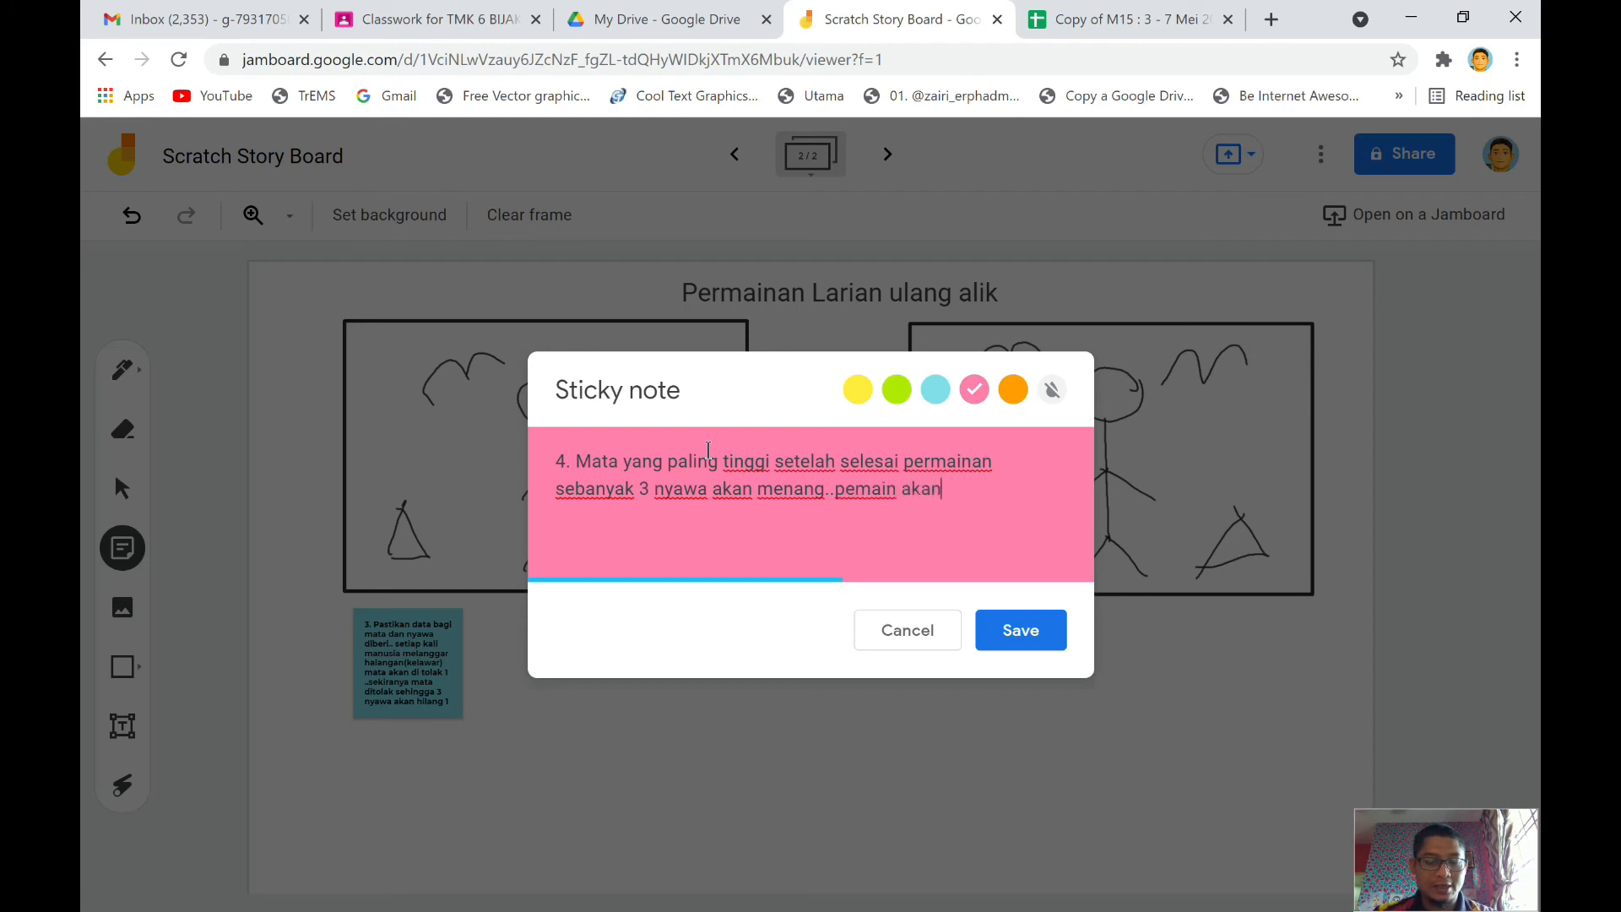
type(" masuk ke")
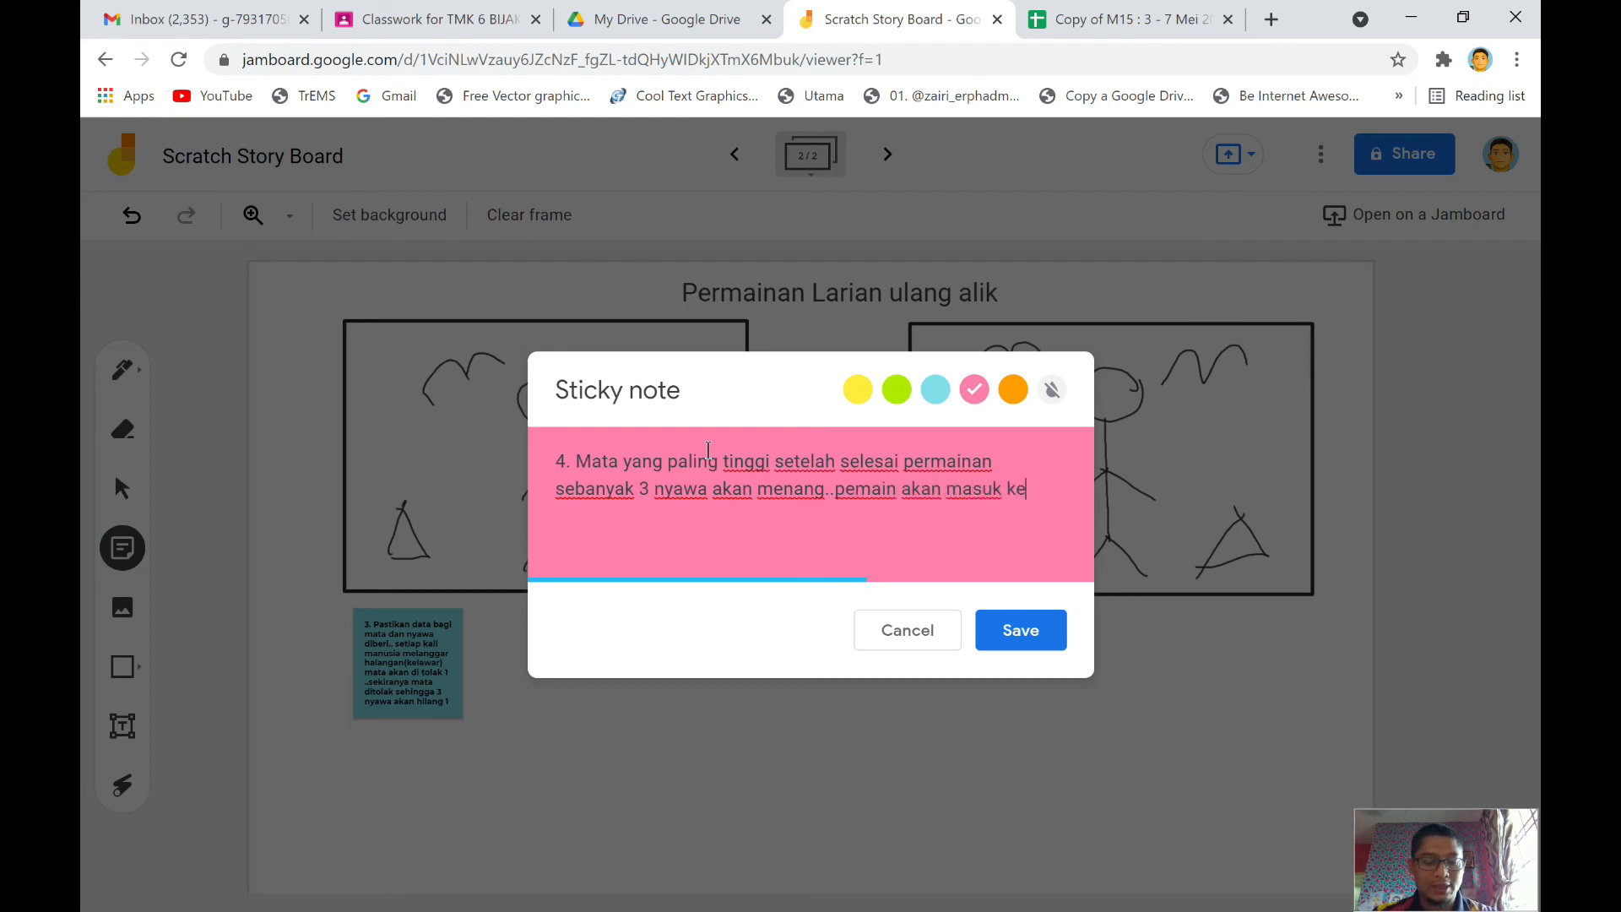
Finish the pink sticky note's text with "level seterusnya".
type(" nex")
key("BackSpace")
key("BackSpace")
type("le")
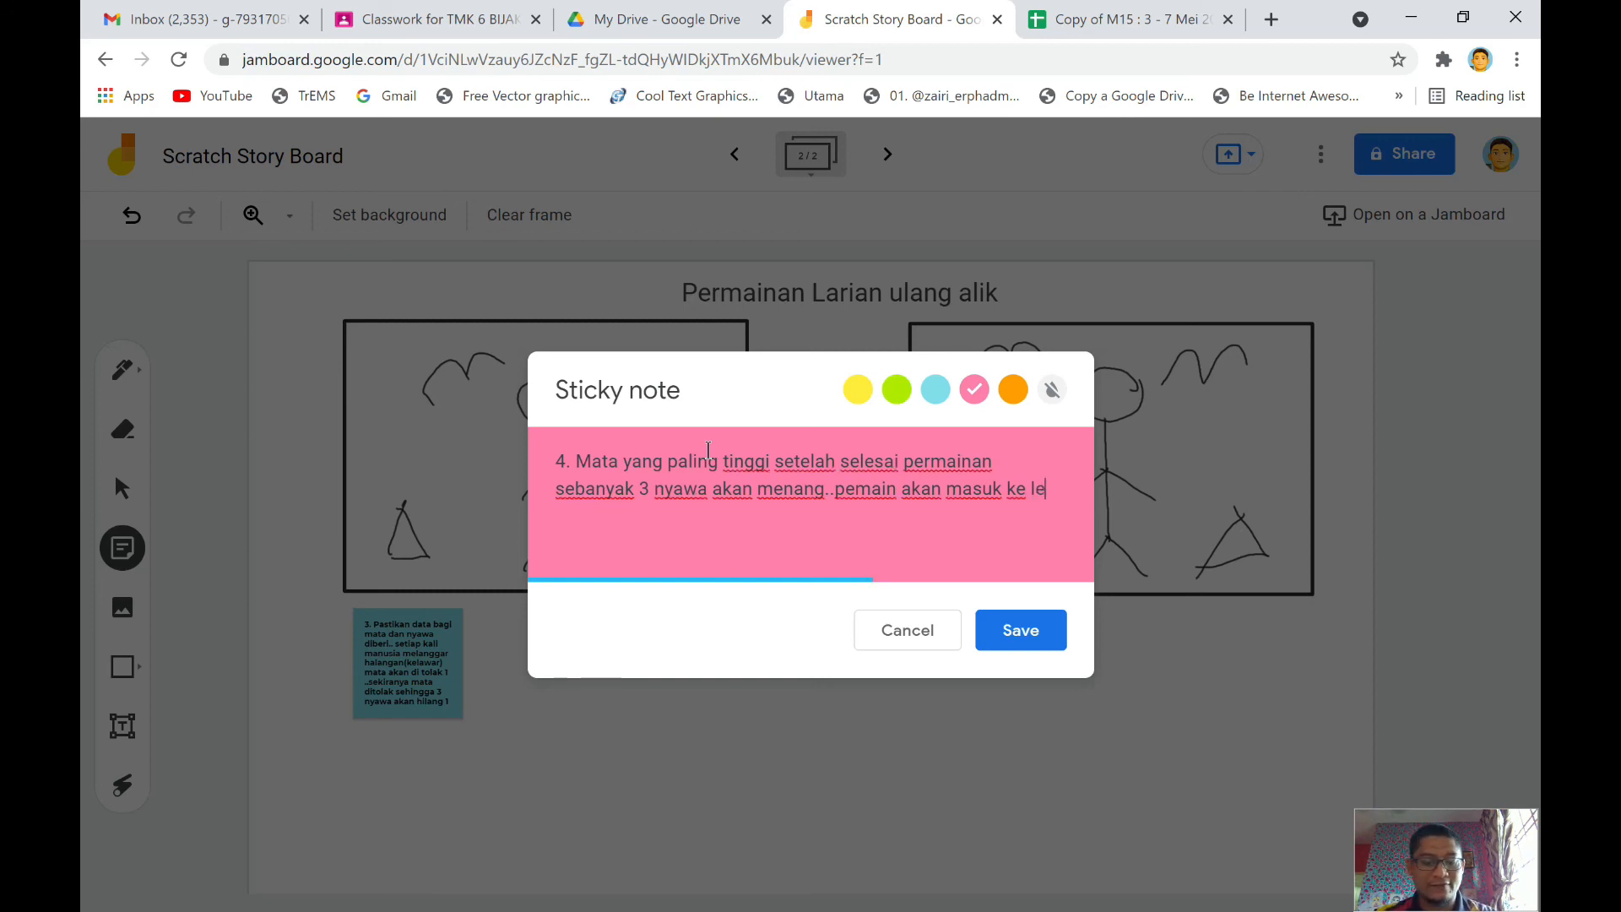
type("vel seterud")
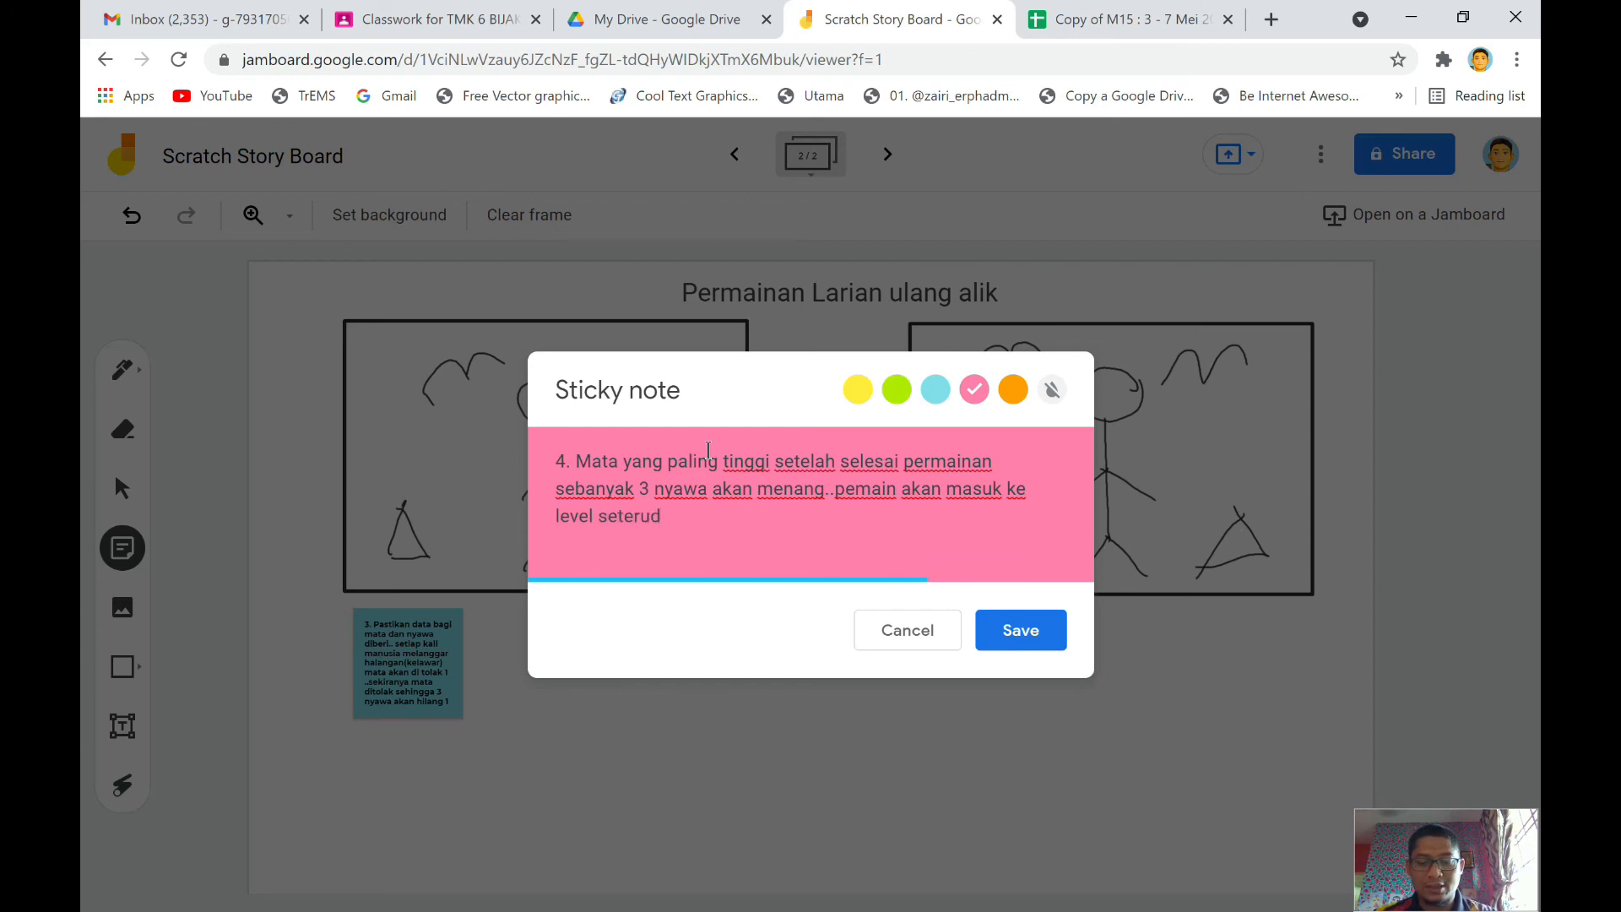
key("BackSpace")
type("snya")
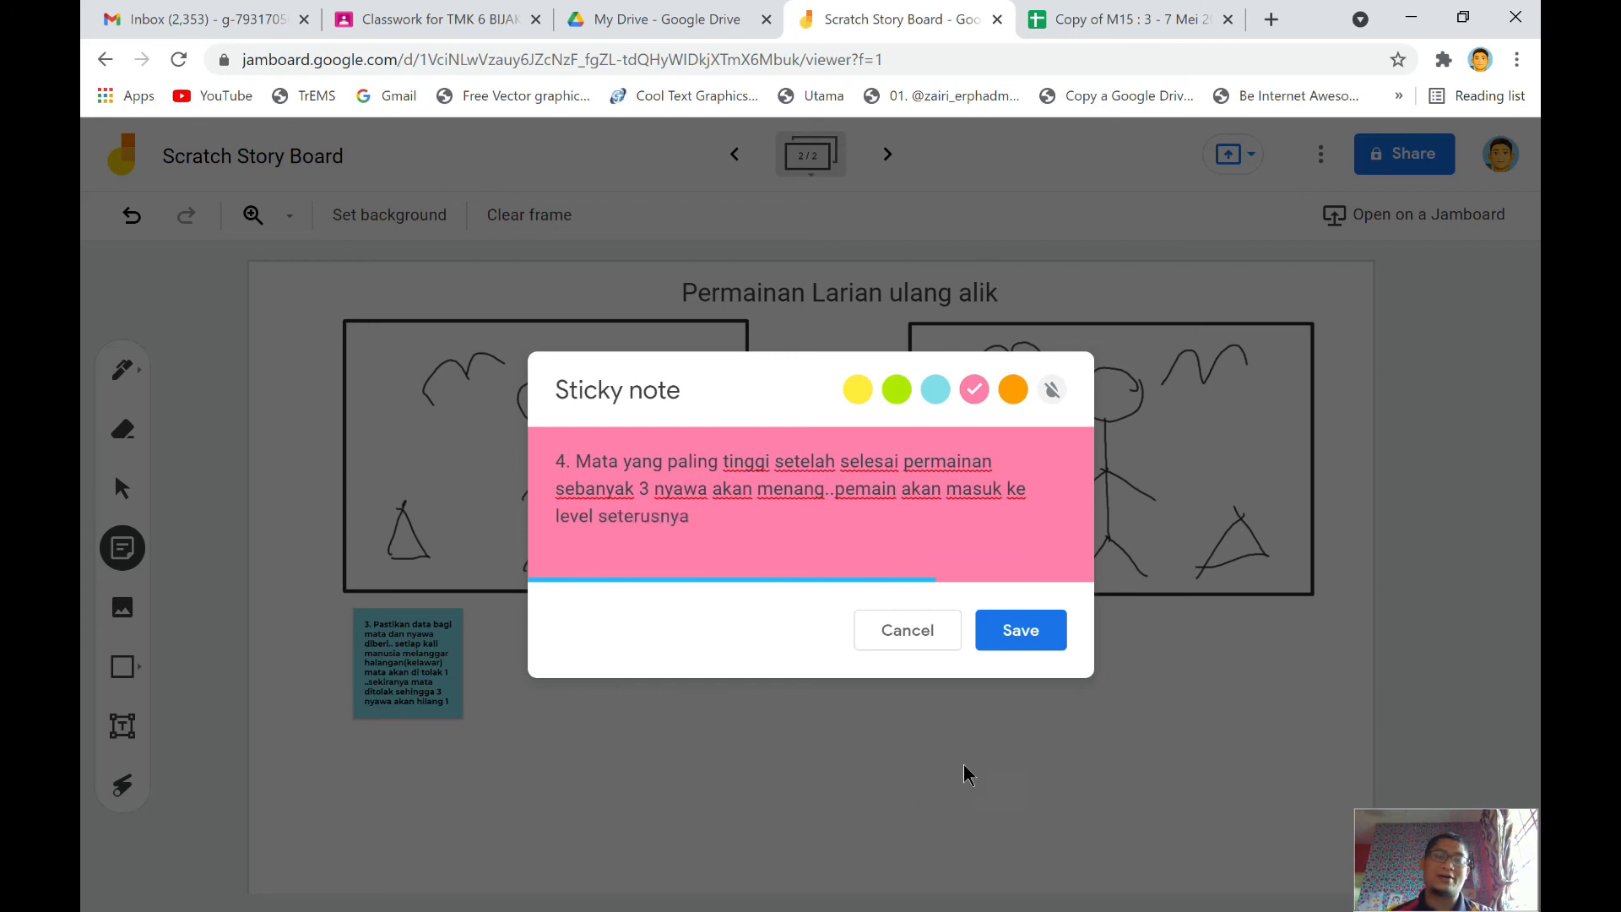
Save the pink sticky note, dismiss the empty new note, and place the pink one just below the right rectangle.
left_click(1024, 630)
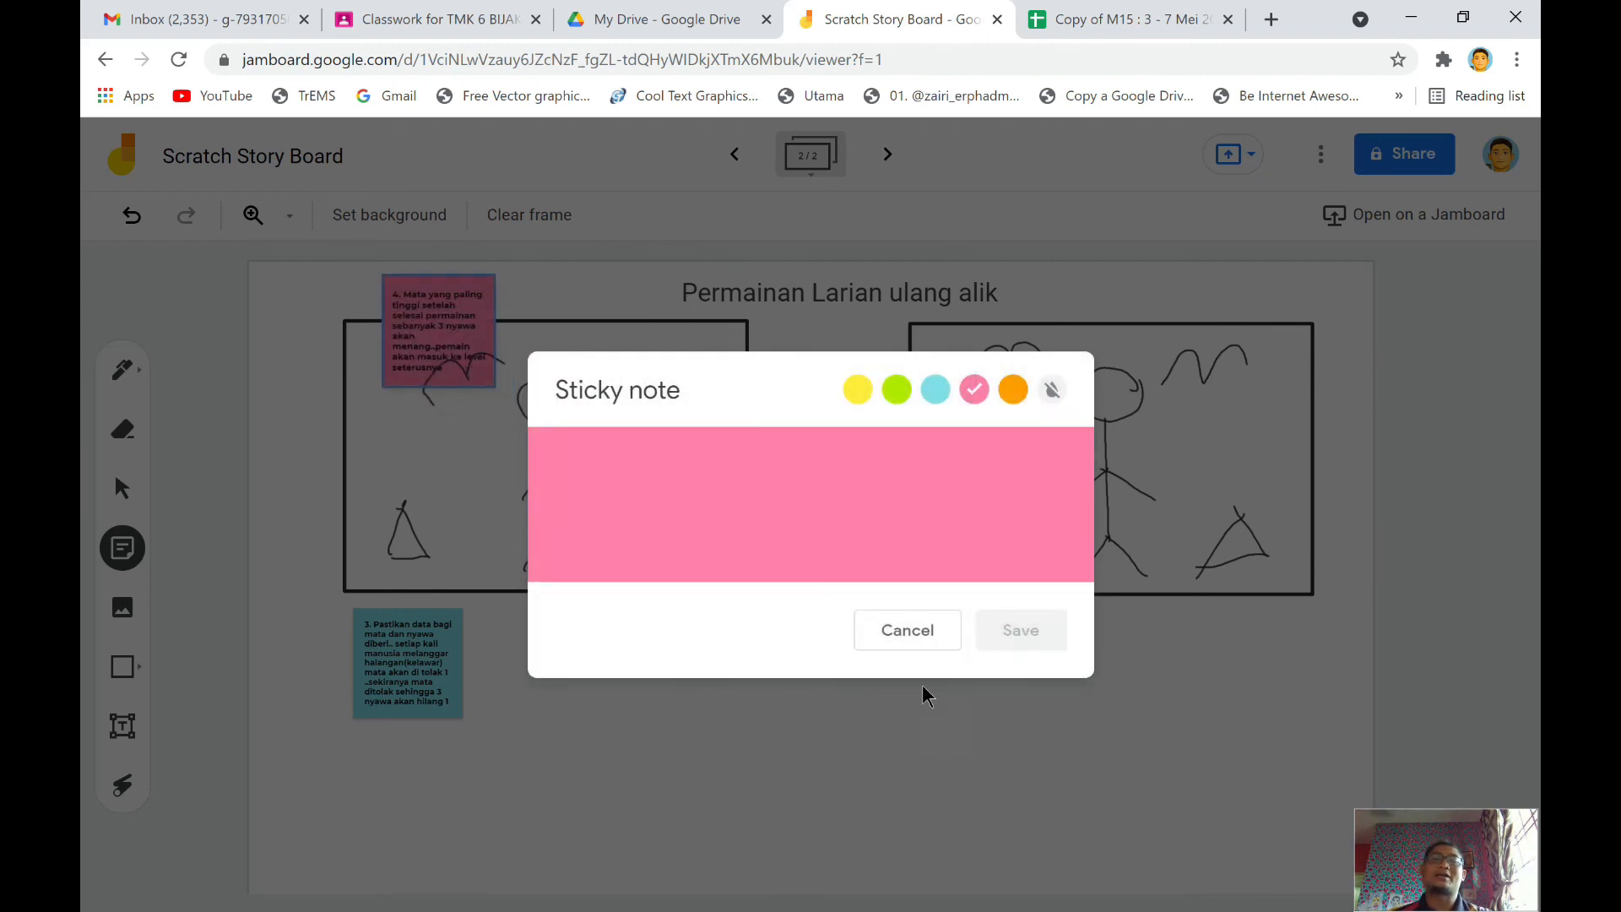
left_click(893, 635)
left_click_drag(478, 338, 972, 661)
left_click(894, 636)
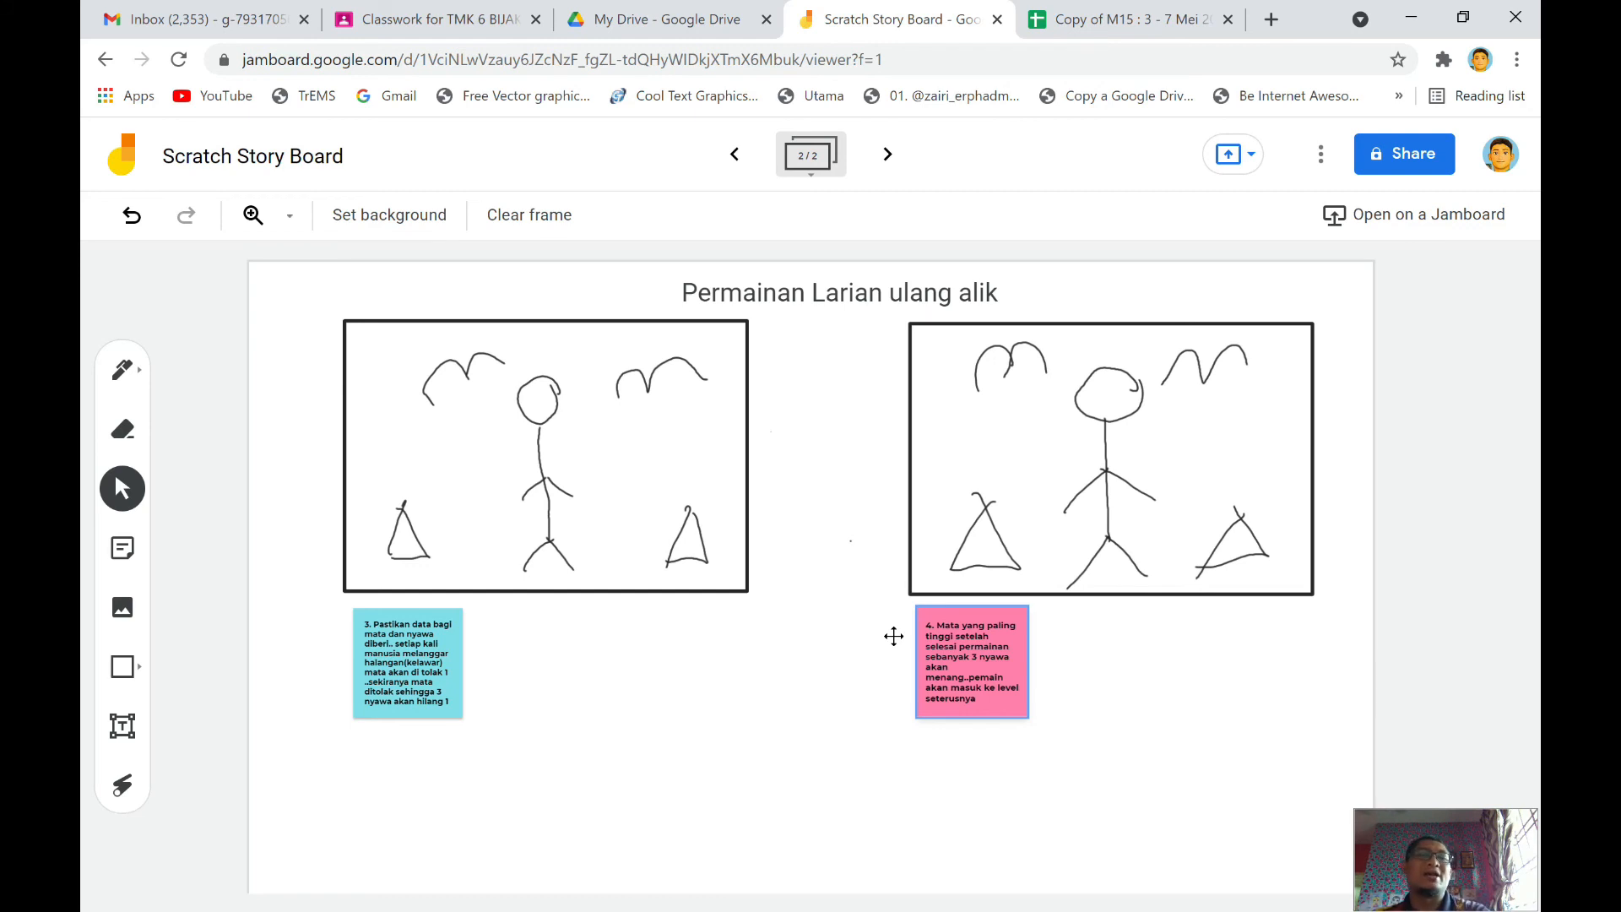
Enlarge the blue sticky note to a little over twice its width and height, and enlarge the pink sticky note as well.
left_click(413, 668)
left_click_drag(463, 719, 604, 860)
left_click(924, 642)
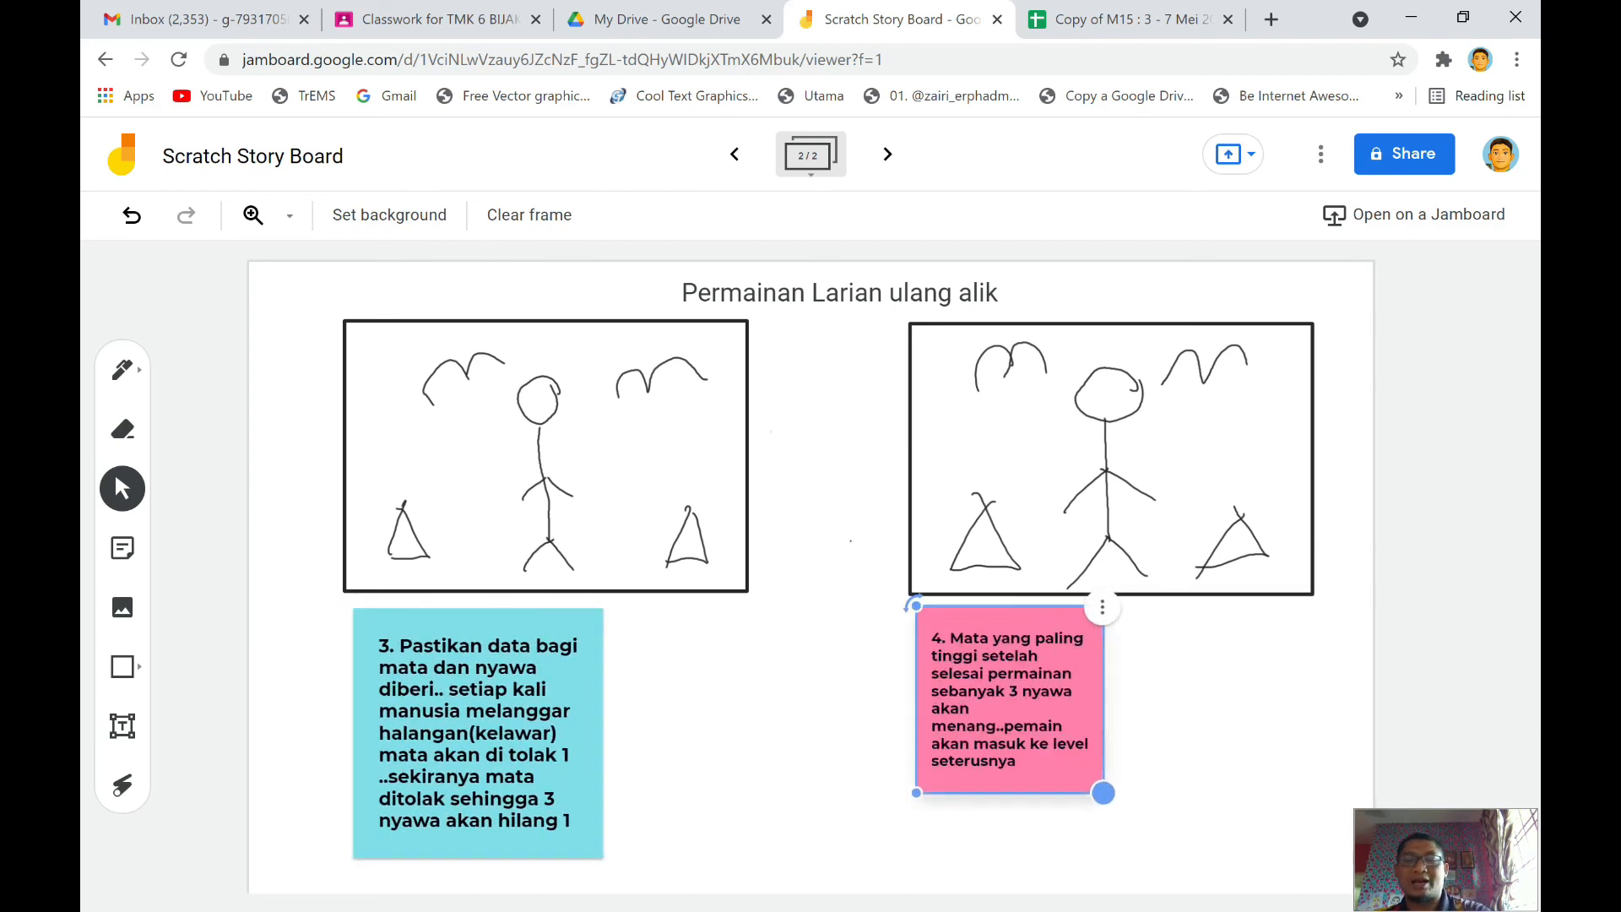